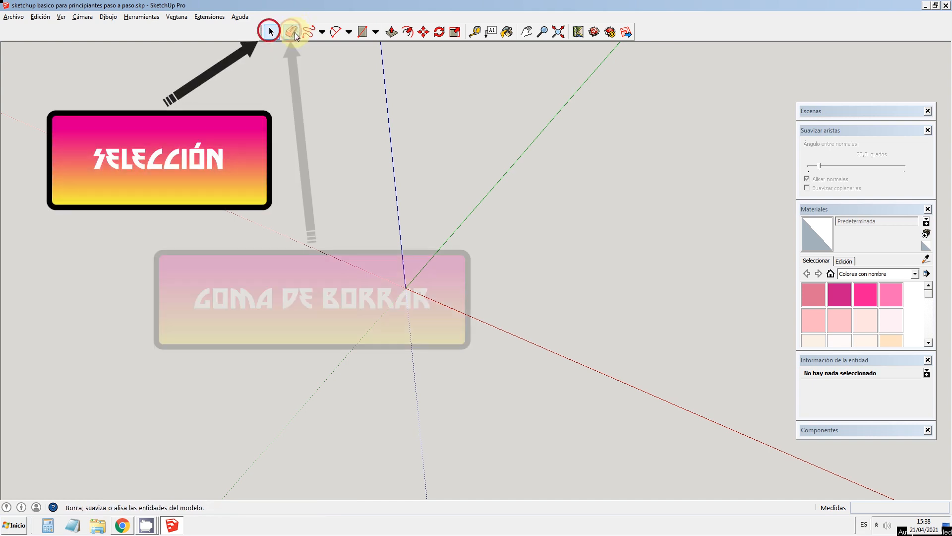
left_click(322, 32)
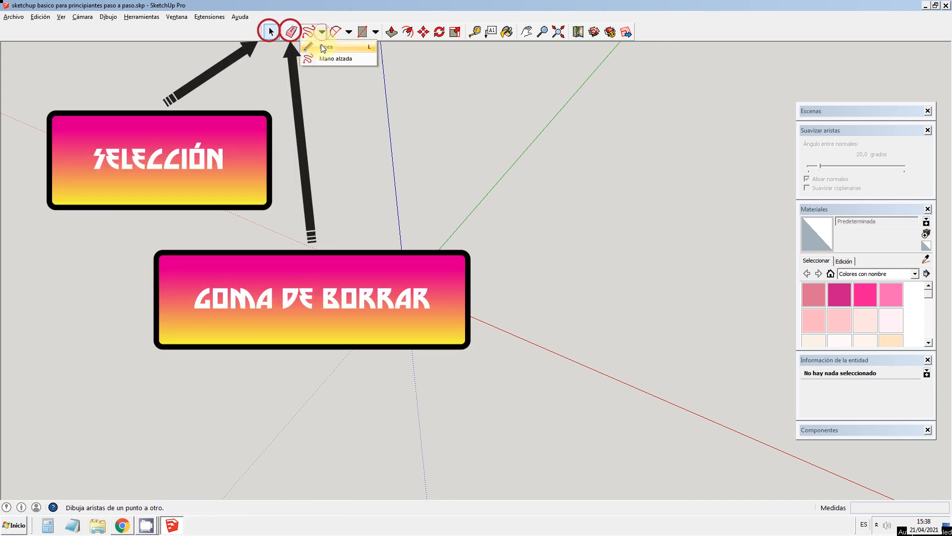
left_click(323, 47)
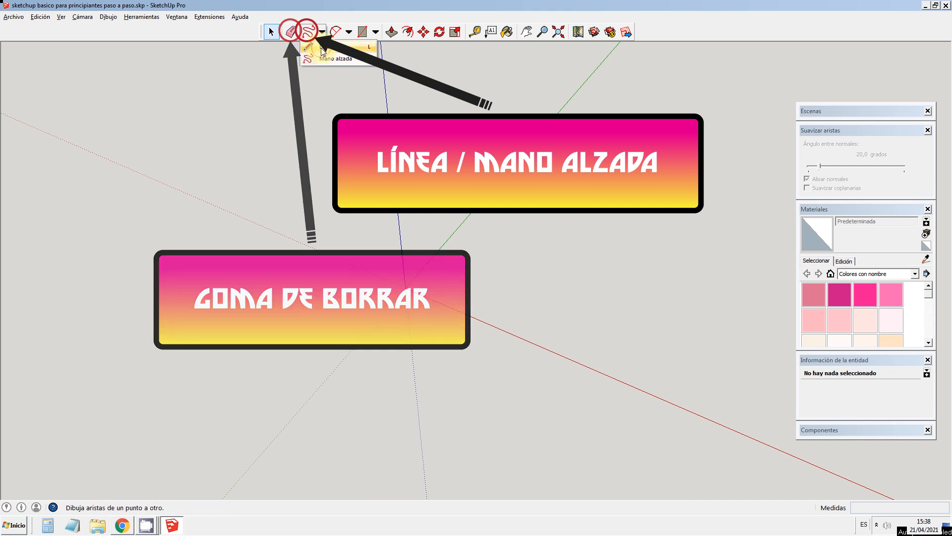
left_click(349, 32)
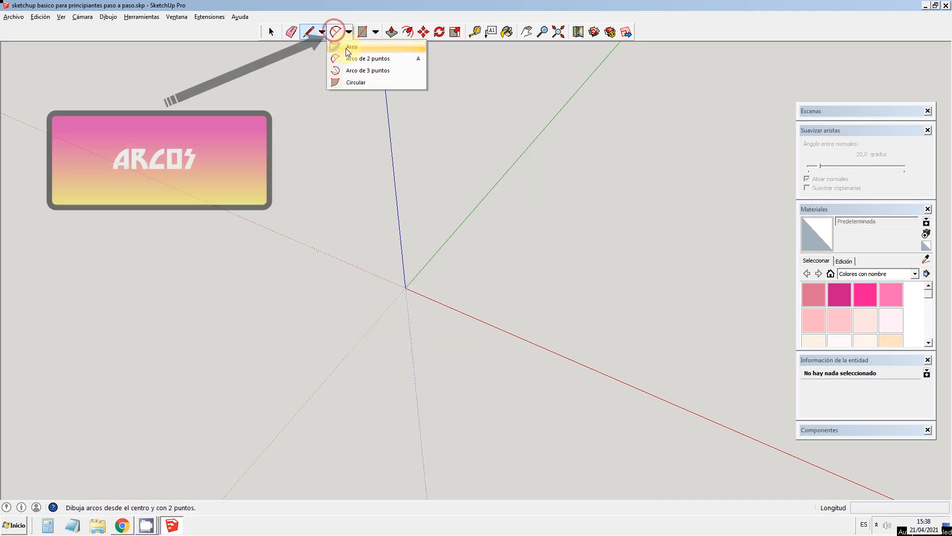
left_click(368, 63)
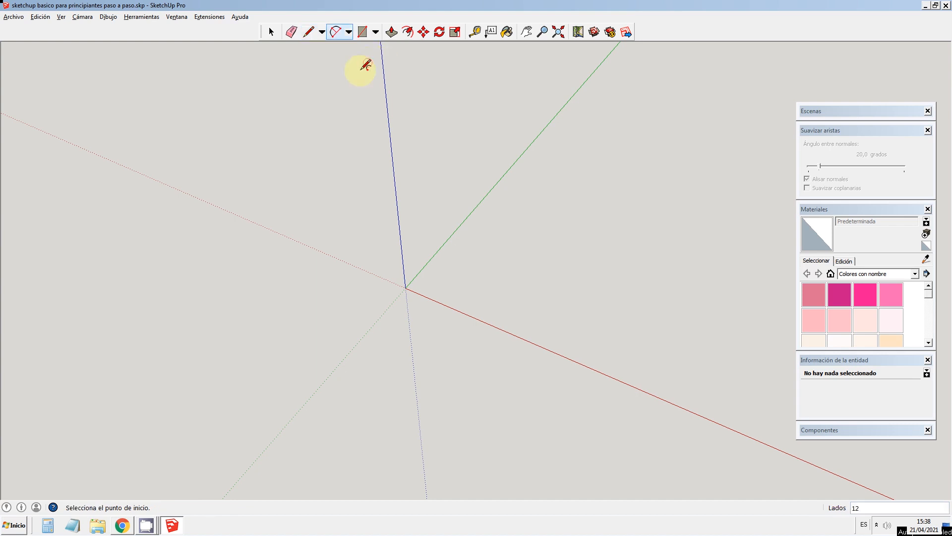
left_click(376, 34)
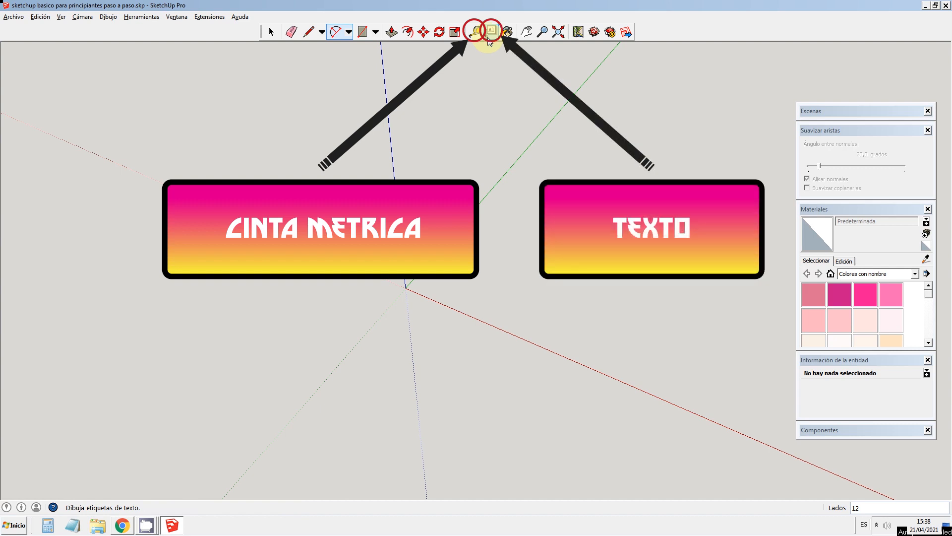
left_click(491, 31)
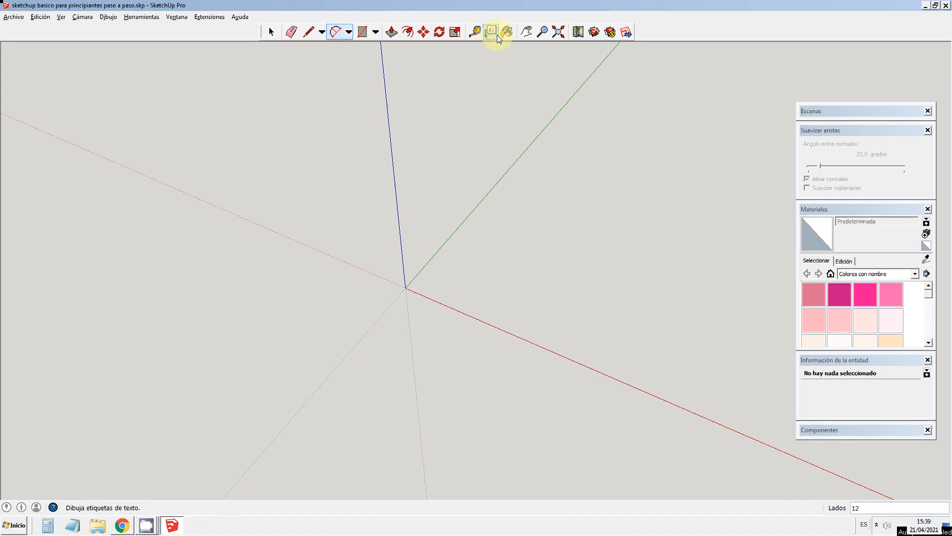
left_click(527, 33)
left_click_drag(424, 303, 445, 326)
left_click_drag(571, 241, 545, 215)
left_click_drag(482, 263, 501, 272)
left_click(542, 31)
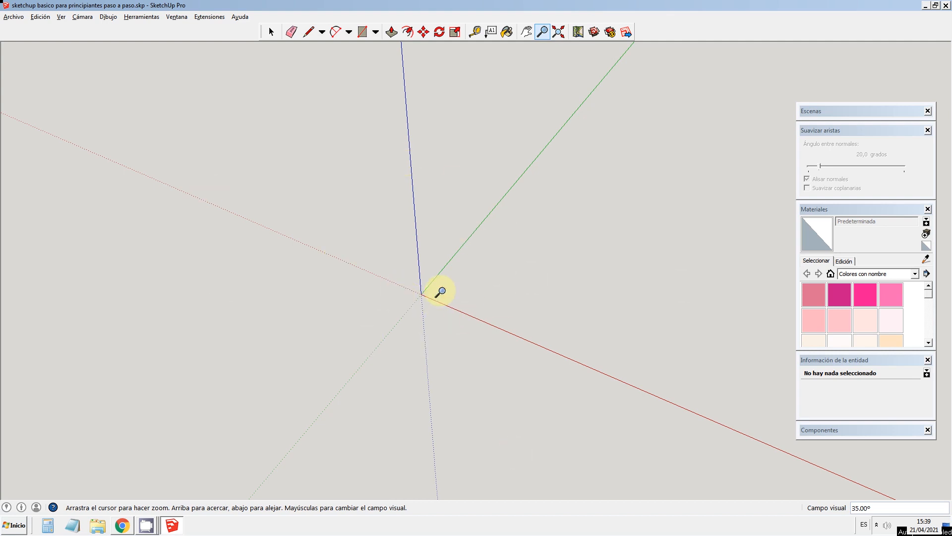
left_click(271, 31)
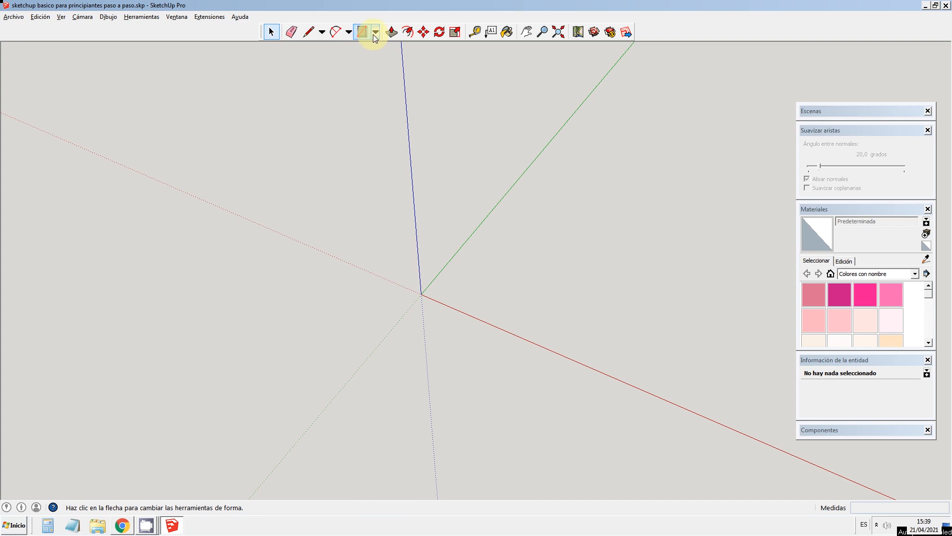
Step: Draw a closed four-sided face with the Line tool, from the origin along the green axis and about 1753 mm wide along the red axis
left_click(308, 32)
left_click(421, 294)
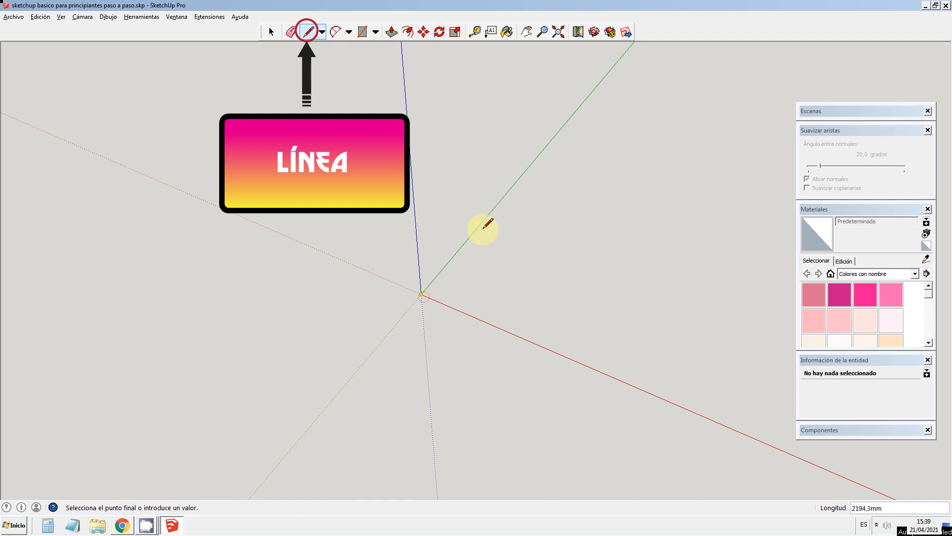
left_click(481, 224)
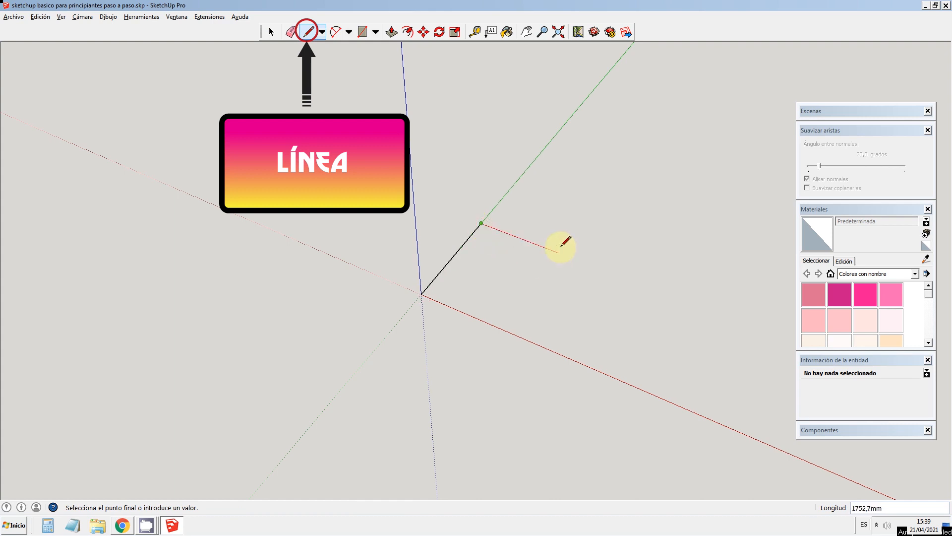
left_click(558, 253)
left_click(503, 330)
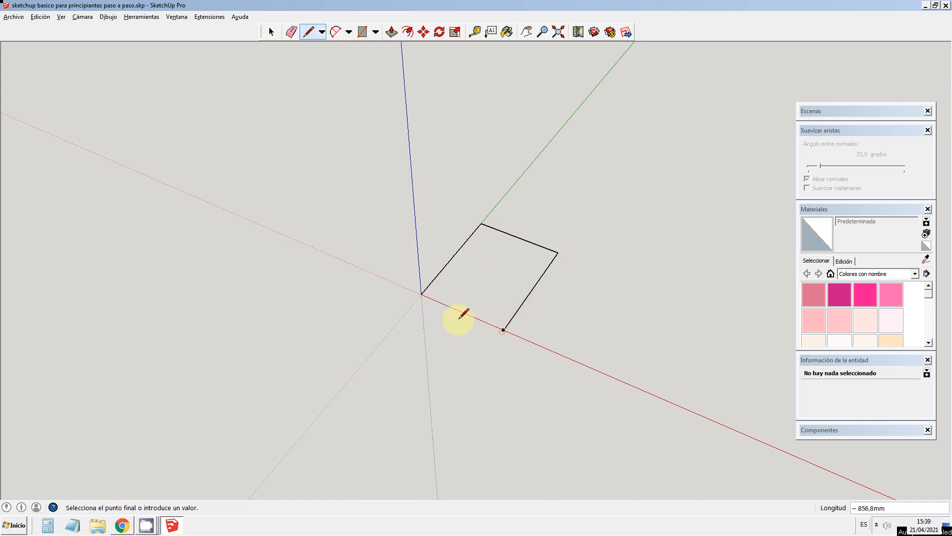
left_click(421, 293)
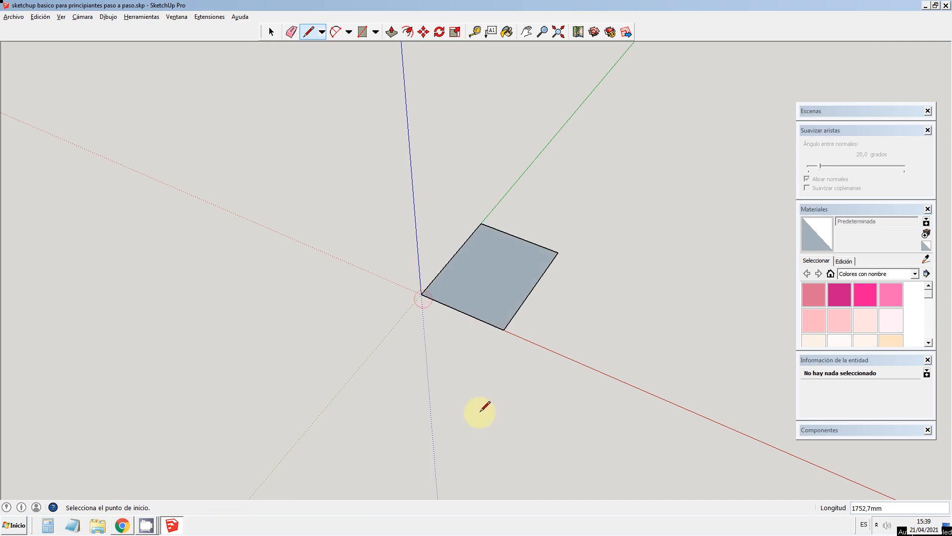
Step: Add an adjoining triangular face by drawing a line farther along the red axis and a closing edge of about 2649 mm to the far corner
left_click(504, 329)
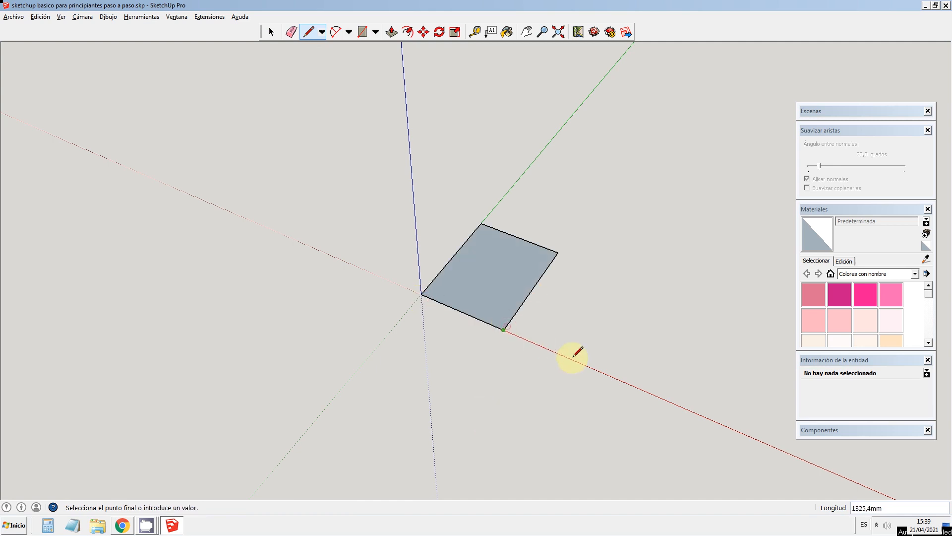
left_click(572, 358)
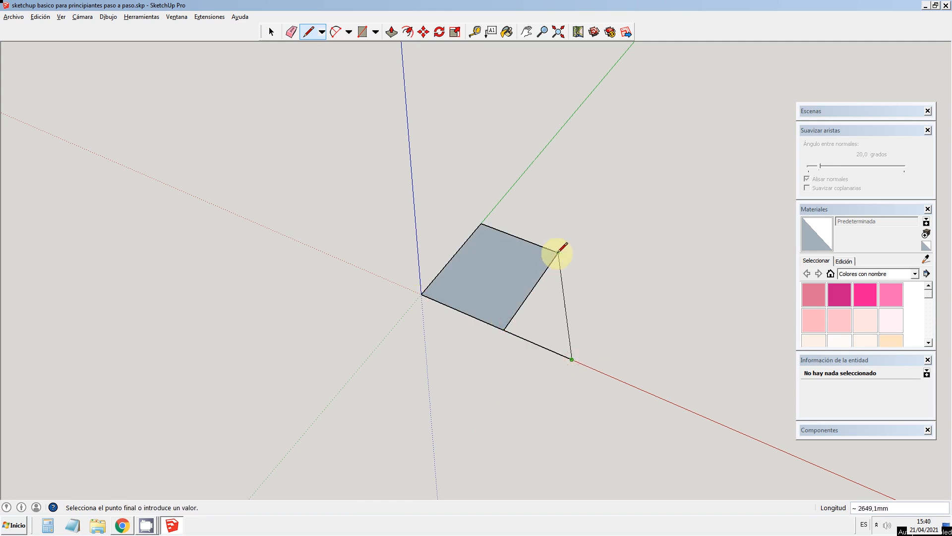
left_click(558, 252)
Step: Delete the edge dividing the rectangular and triangular faces, and select the merged face
left_click(271, 37)
left_click(270, 30)
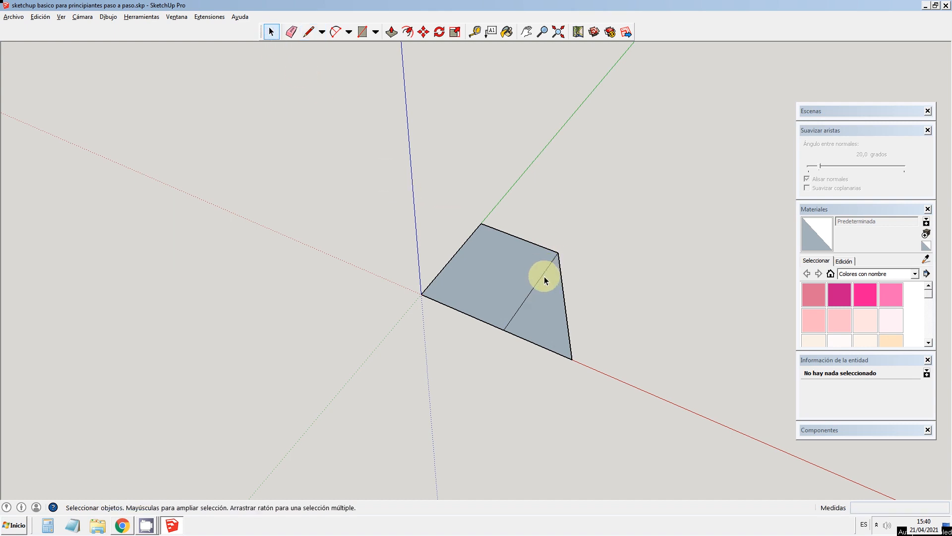
left_click(543, 276)
key("Delete")
left_click(522, 269)
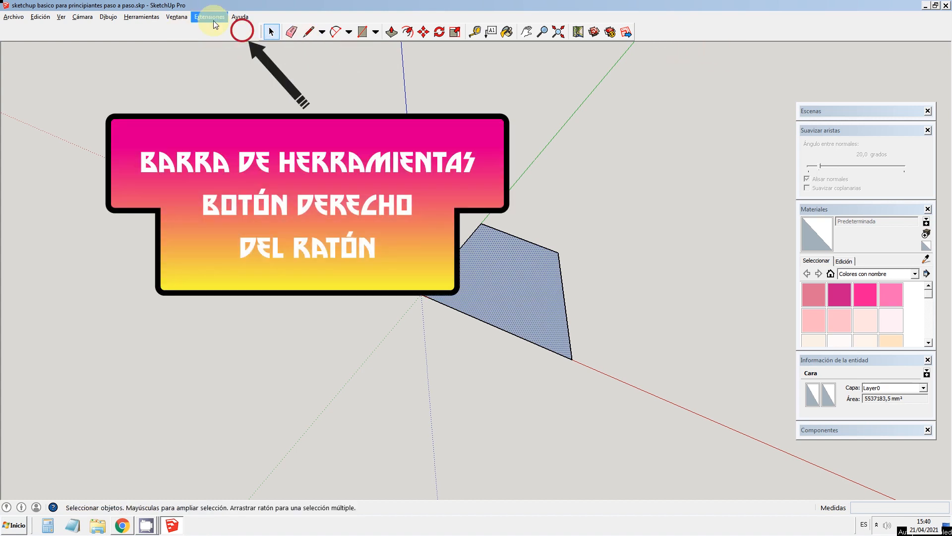
Step: Show the large tool set (Conjunto grande de herramientas)
right_click(672, 33)
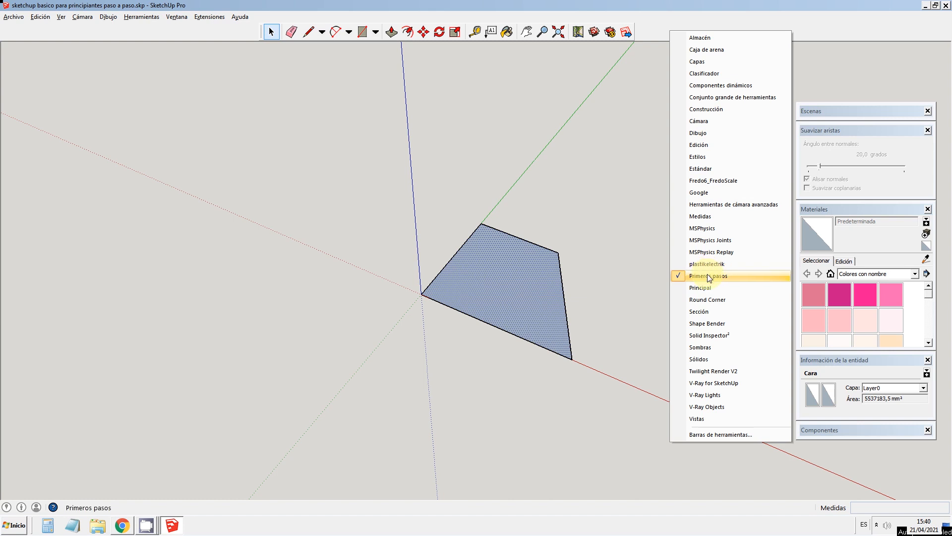
left_click(720, 99)
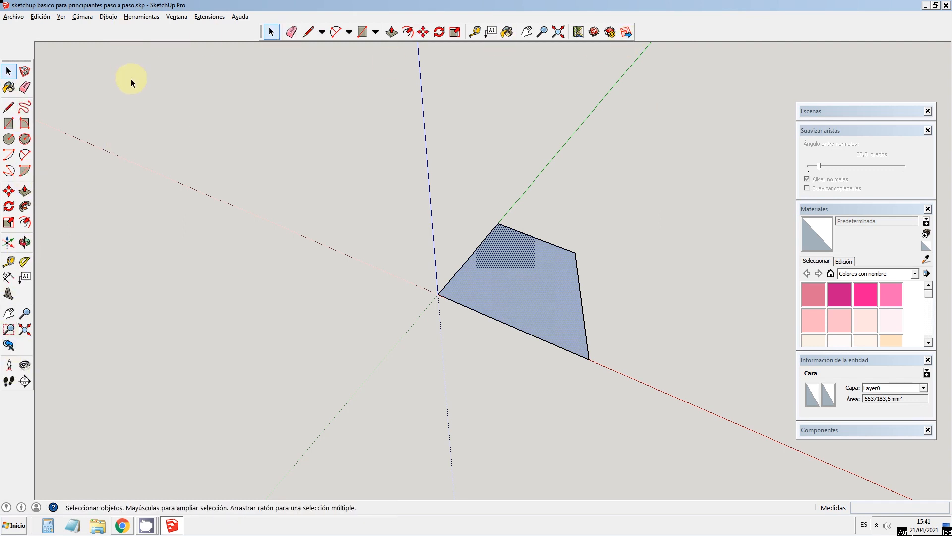
Step: Draw a vertical face about 1260 mm high with the Line tool above the base edge lying on the green axis
left_click(25, 242)
left_click_drag(498, 283, 717, 226)
left_click_drag(385, 289, 452, 323)
left_click(9, 109)
left_click(494, 226)
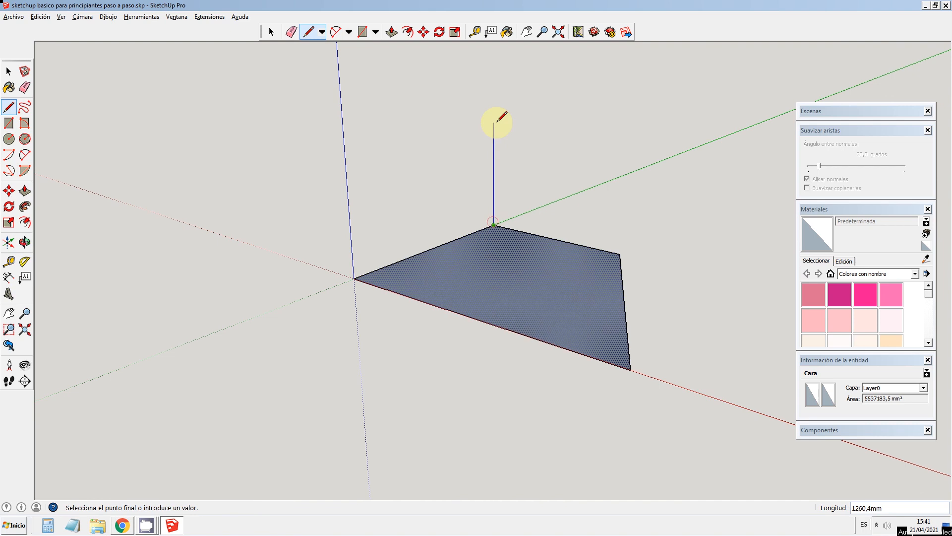
left_click(494, 122)
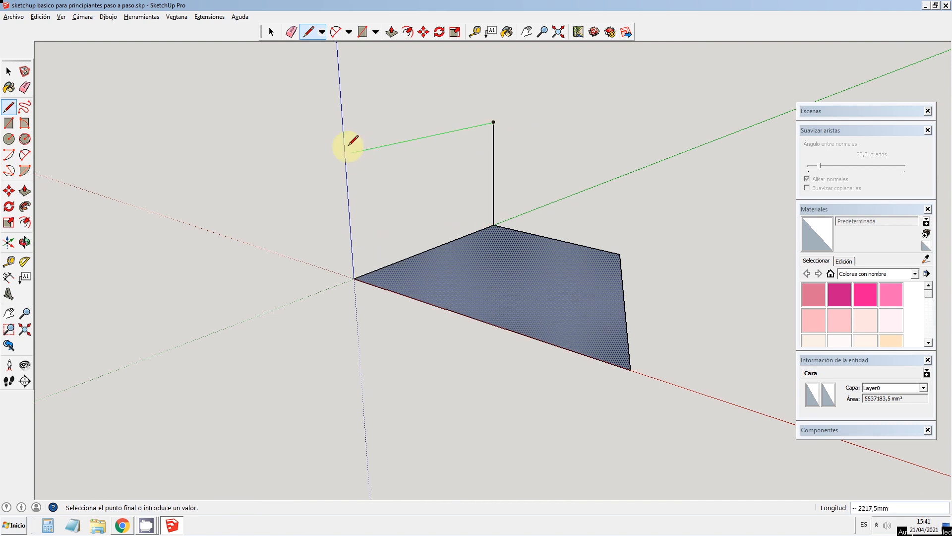
left_click(345, 154)
left_click(354, 279)
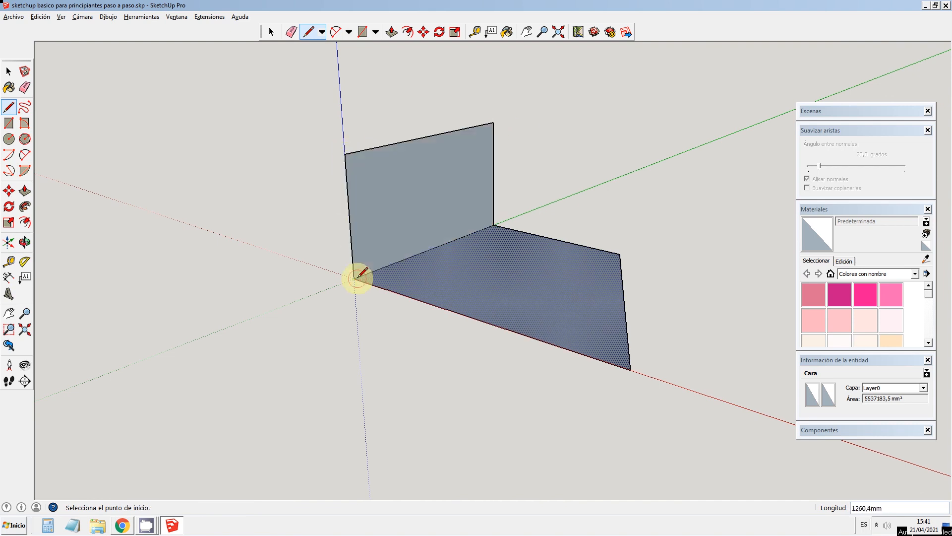
Step: Draw a second vertical face about 1260 mm high above the adjoining base edge parallel to the red axis
left_click(24, 242)
mouse_move(305, 323)
left_mouse_down()
mouse_move(557, 278)
mouse_move(355, 300)
mouse_move(259, 364)
mouse_move(329, 362)
left_mouse_up()
left_click(8, 106)
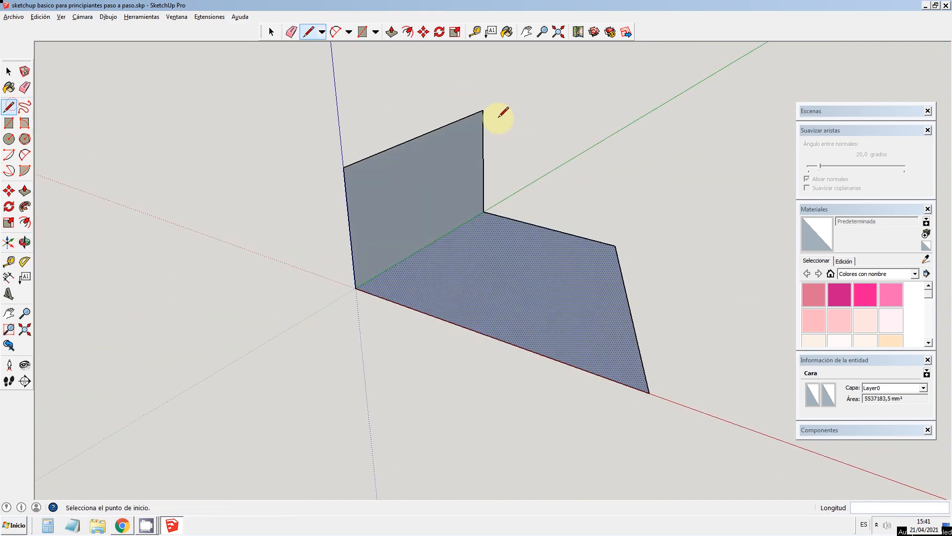
left_click(483, 111)
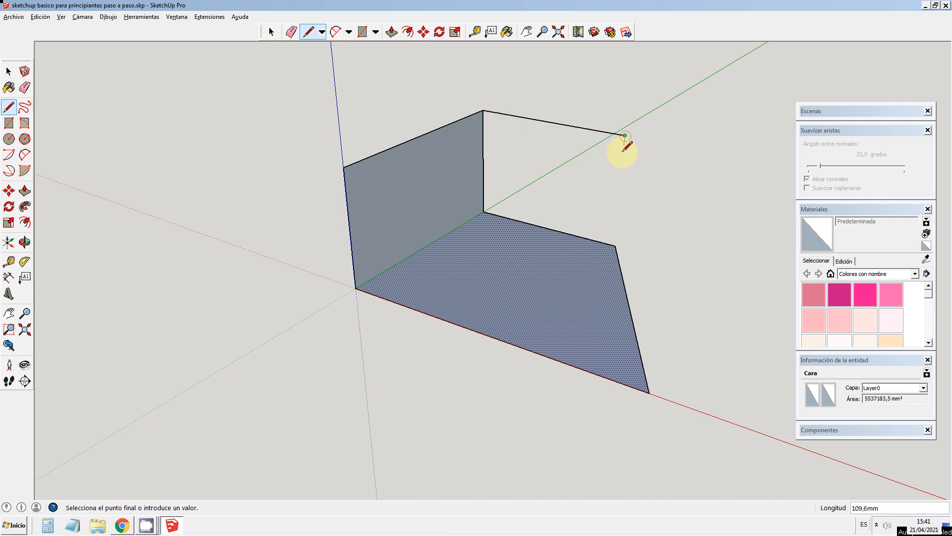
left_click(615, 245)
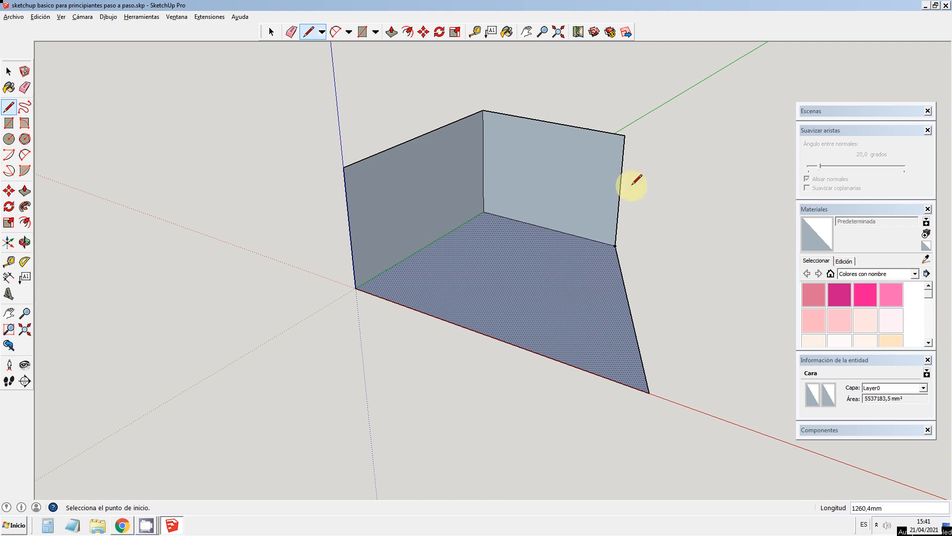
Step: Draw the vertical face about 1260 mm high above the slanted base edge, and close the front and top with an edge of about 3089 mm
left_click(25, 242)
left_click_drag(529, 240, 671, 225)
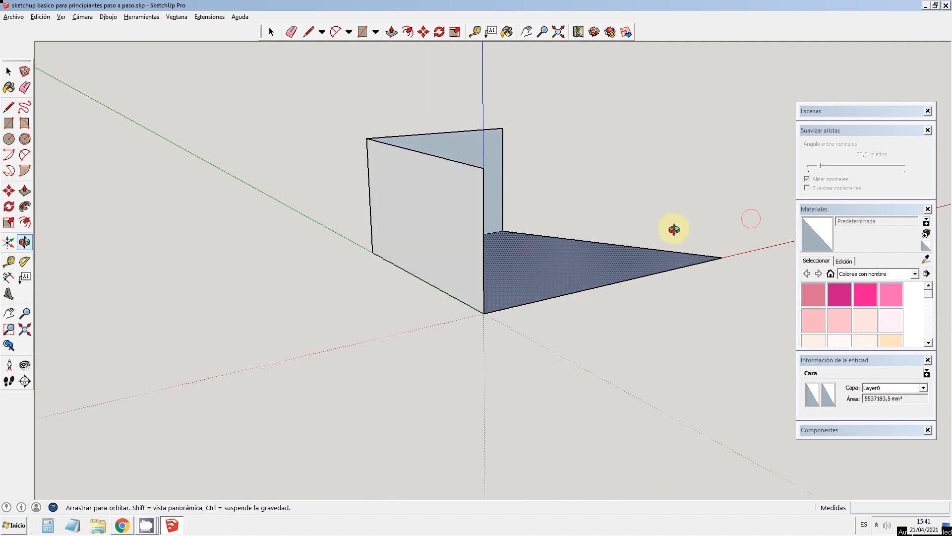
left_click(6, 112)
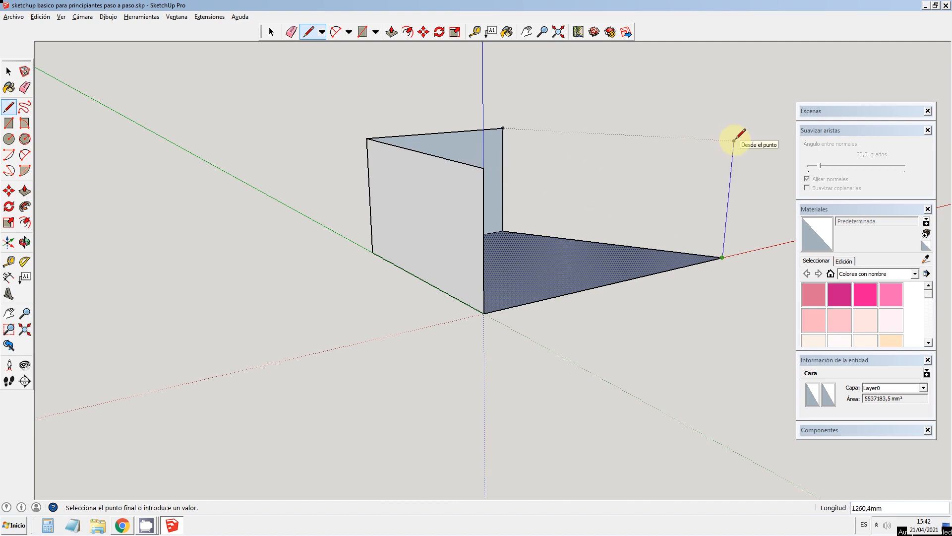
left_click(734, 141)
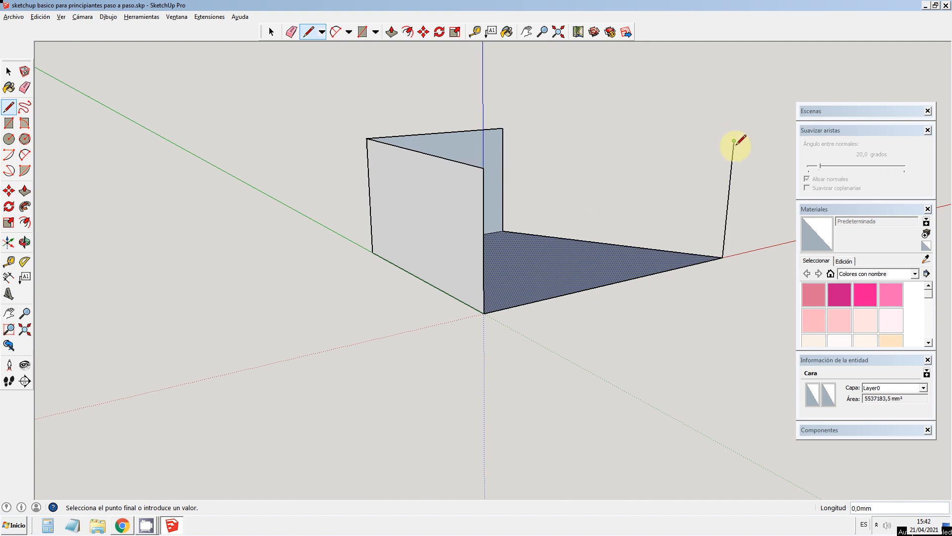
left_click(503, 129)
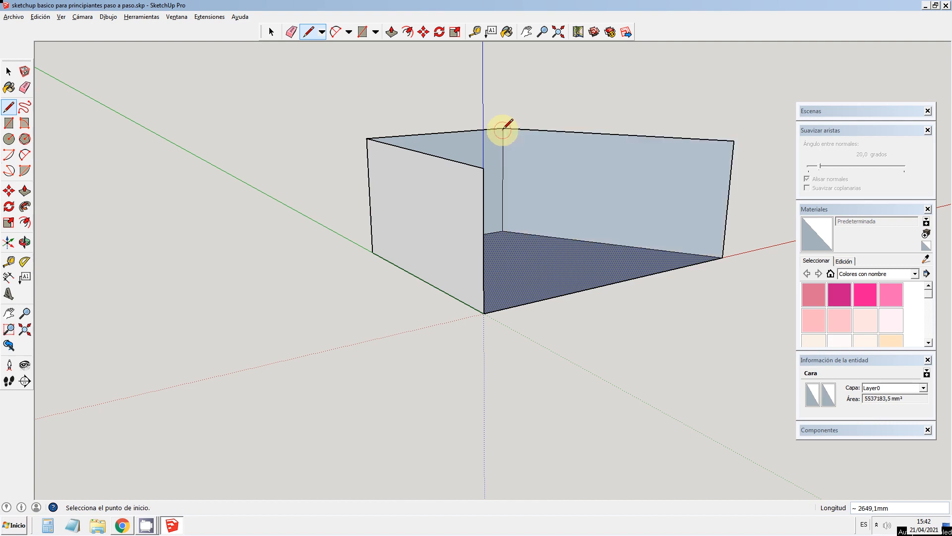
left_click(734, 142)
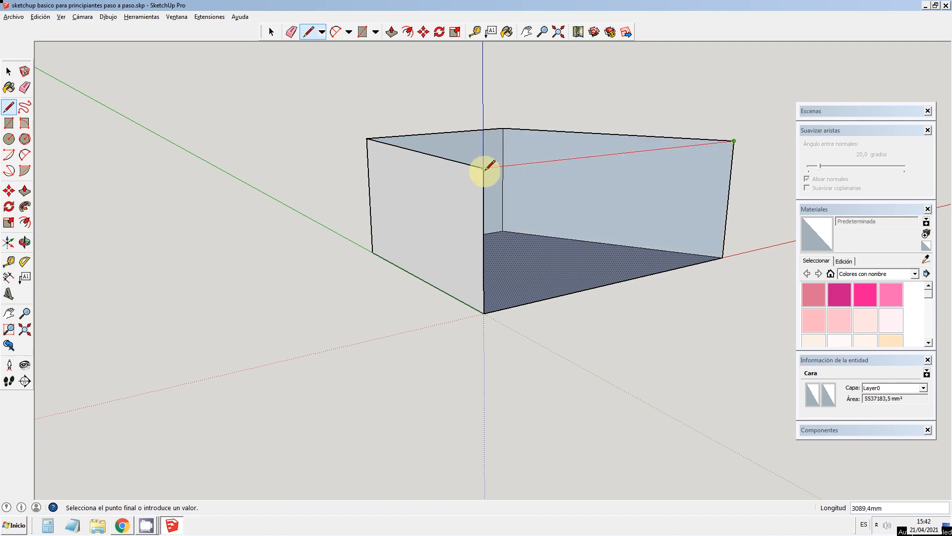
left_click(485, 167)
Step: Select all connected faces and edges of the solid and make them a group
left_click(24, 242)
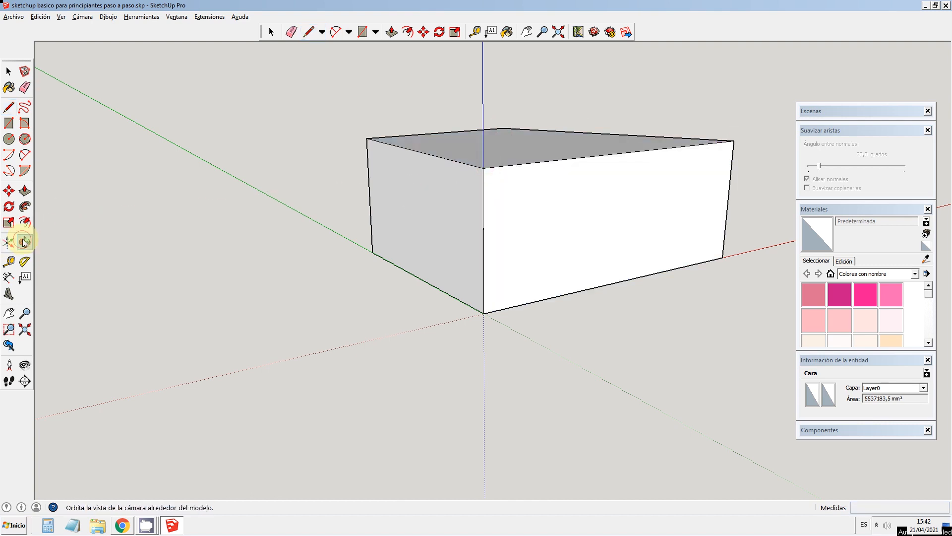
left_click_drag(619, 185, 213, 228)
left_click_drag(583, 214, 513, 244)
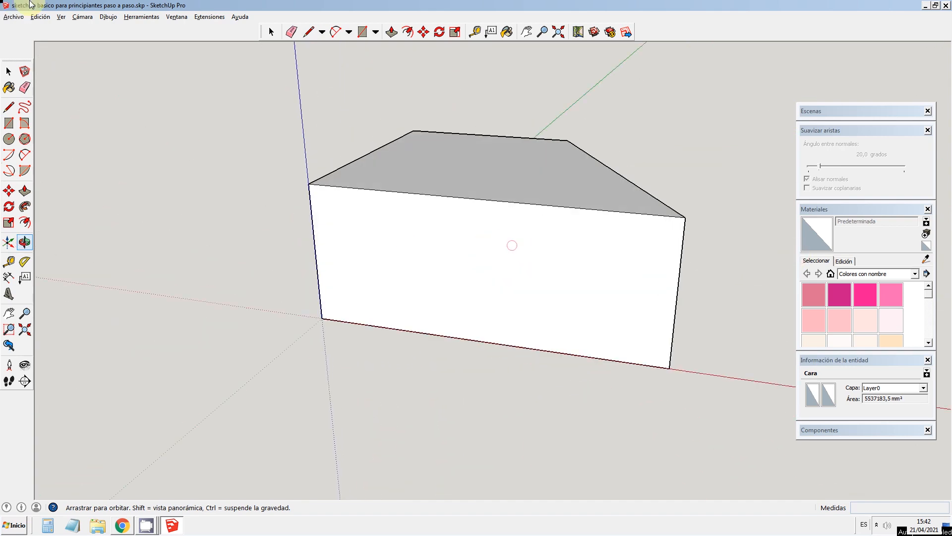
left_click(8, 71)
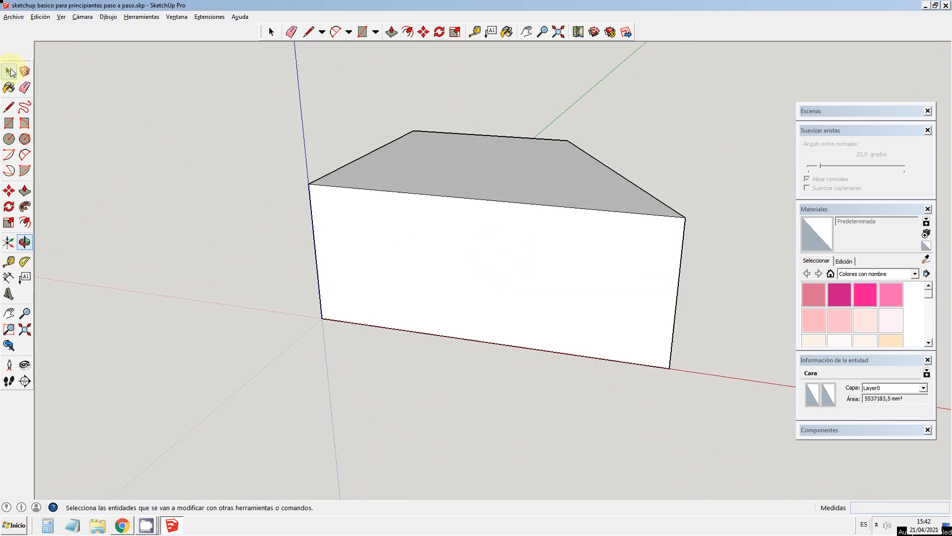
triple_click(421, 229)
right_click(421, 229)
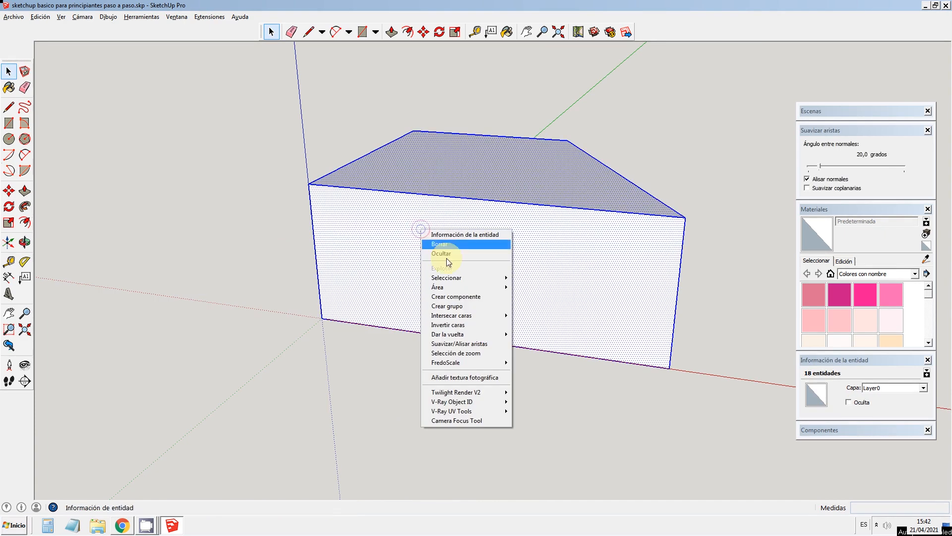
left_click(457, 305)
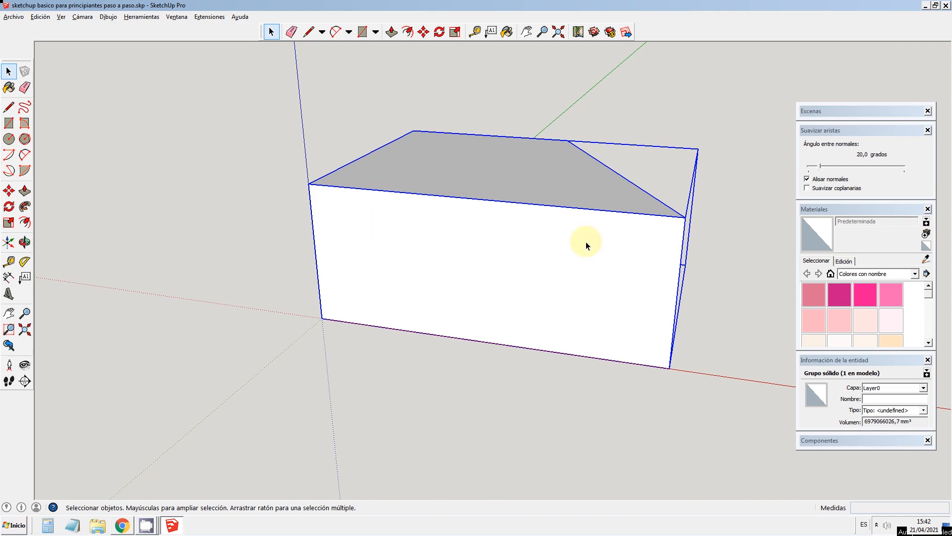
left_click(24, 242)
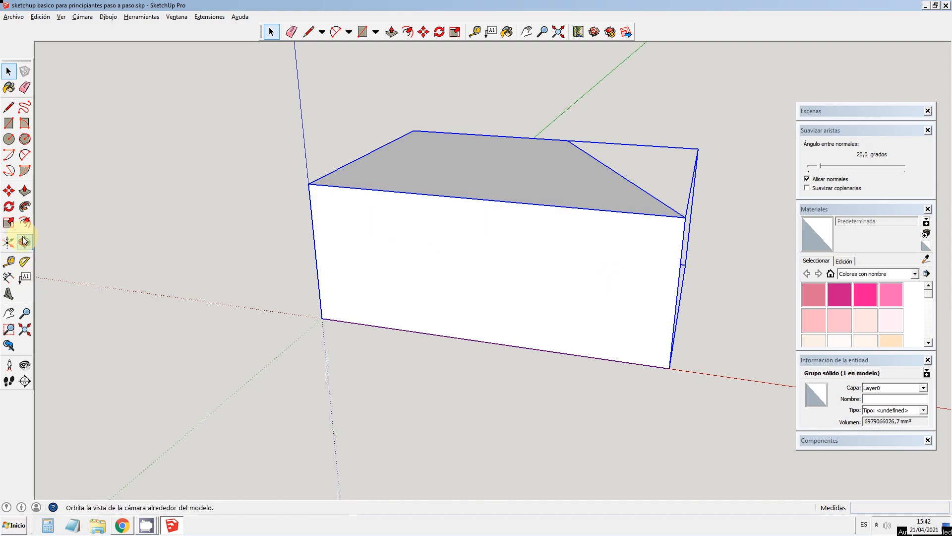
Step: Open the solid's group for editing so its individual faces and edges can be reached
left_click_drag(283, 238, 515, 273)
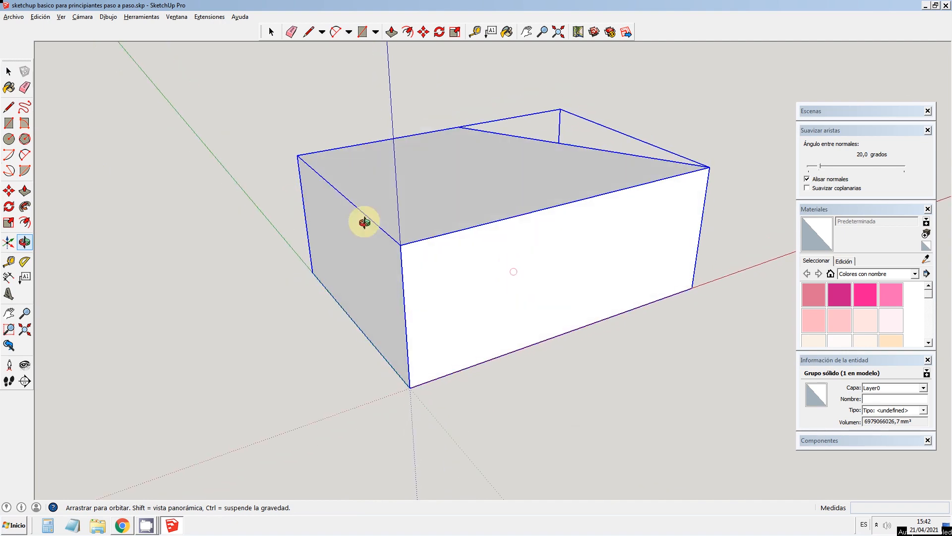
key("space")
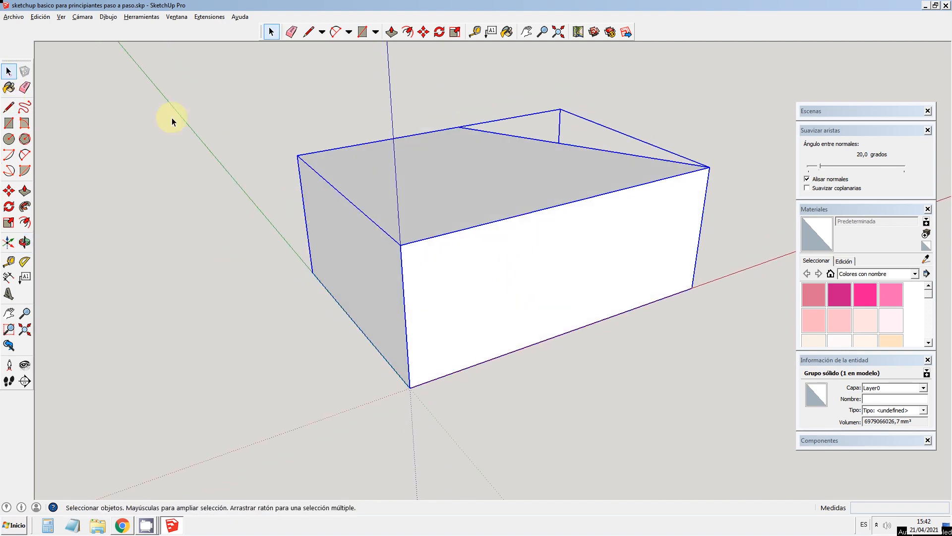
triple_click(448, 222)
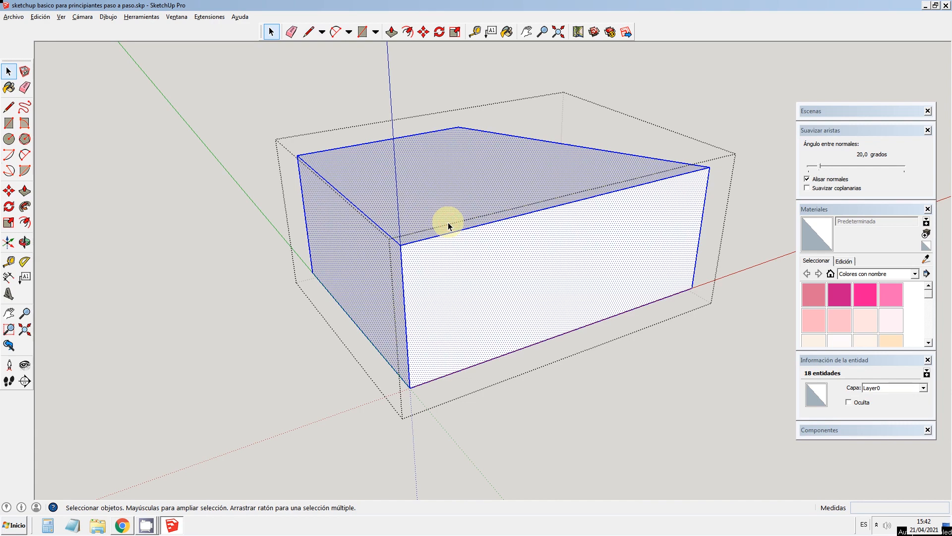
left_click(263, 222)
left_click(439, 228)
double_click(439, 228)
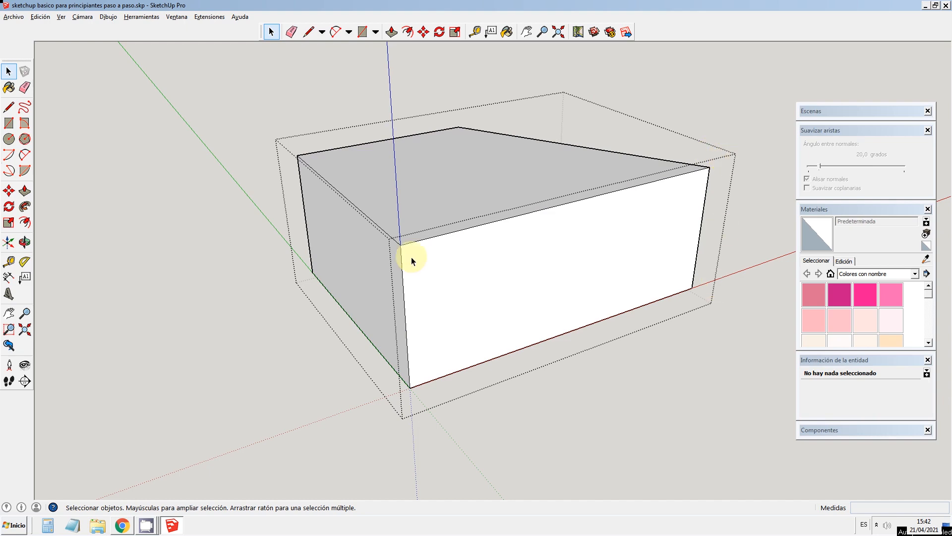
Step: Close the solid's group, select it as a whole and reopen it for editing
left_click(309, 166)
left_click(349, 170)
left_click(519, 252)
left_click(386, 267)
left_click(169, 198)
left_click(335, 253)
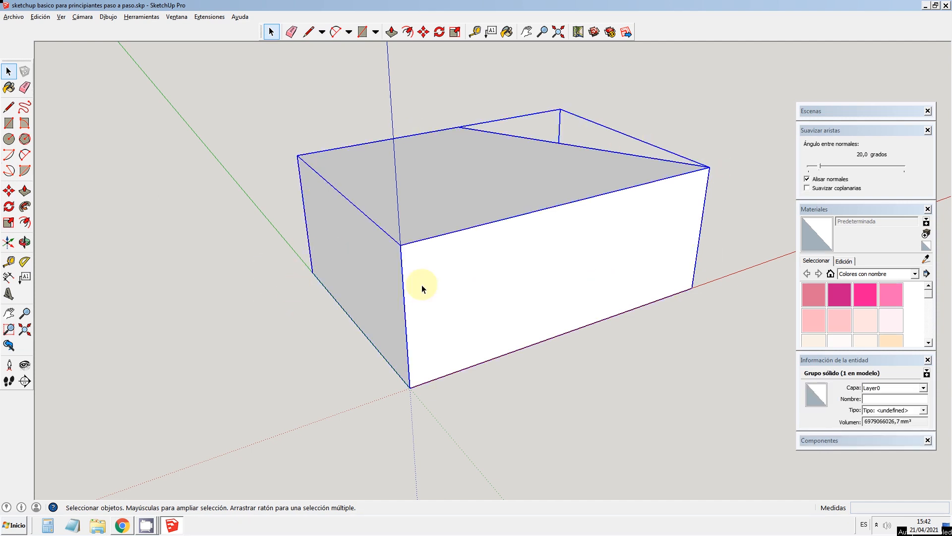
double_click(442, 227)
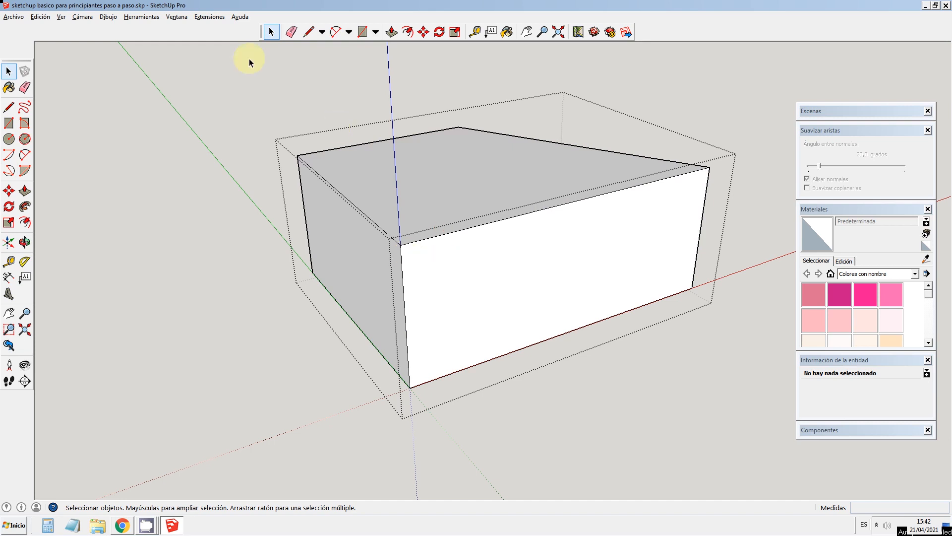
Step: Show the Sólidos and Sombras toolbars and dock both above the drawing area beside the Primeros pasos tools
right_click(232, 34)
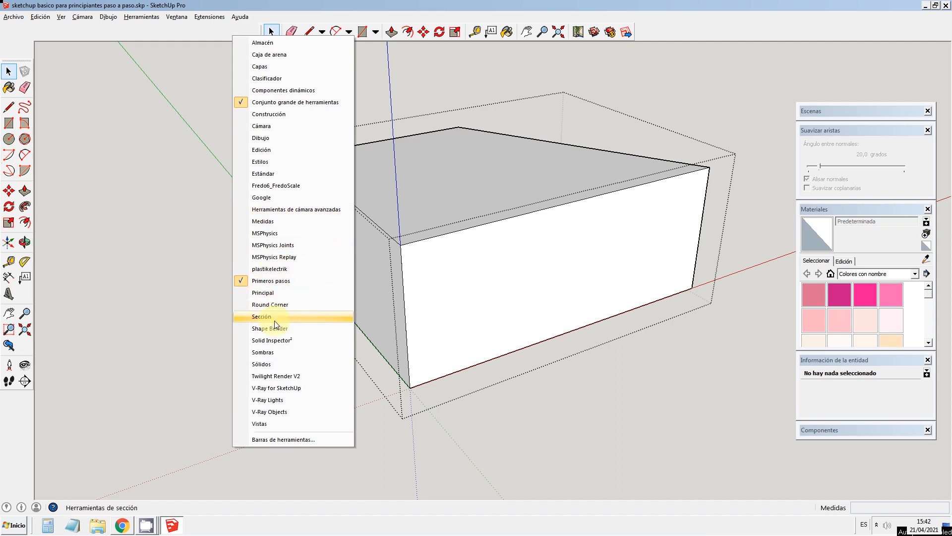
left_click(274, 350)
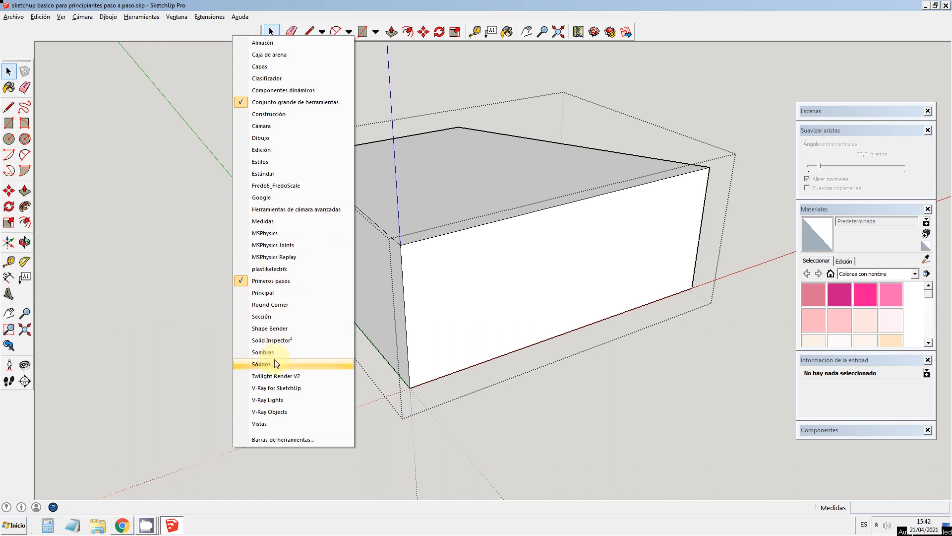
left_click_drag(569, 52, 645, 30)
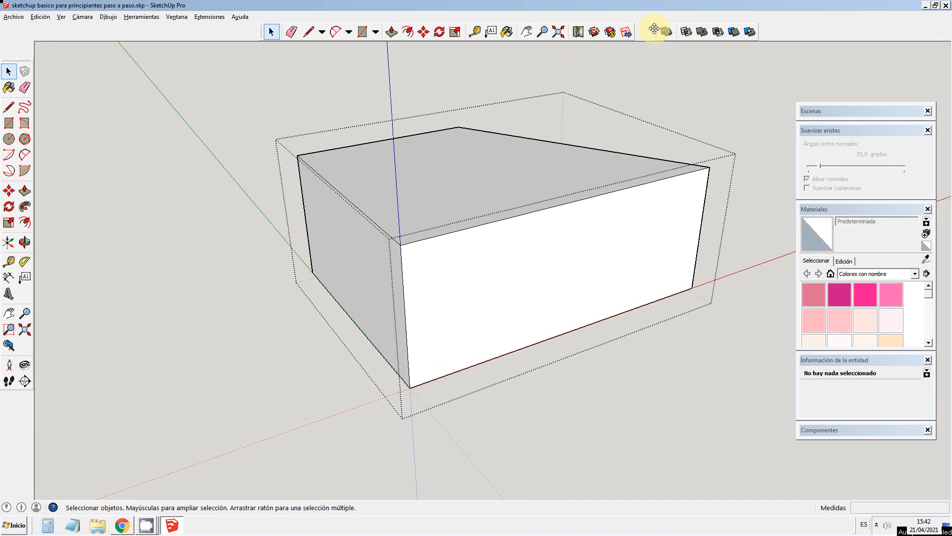
right_click(216, 28)
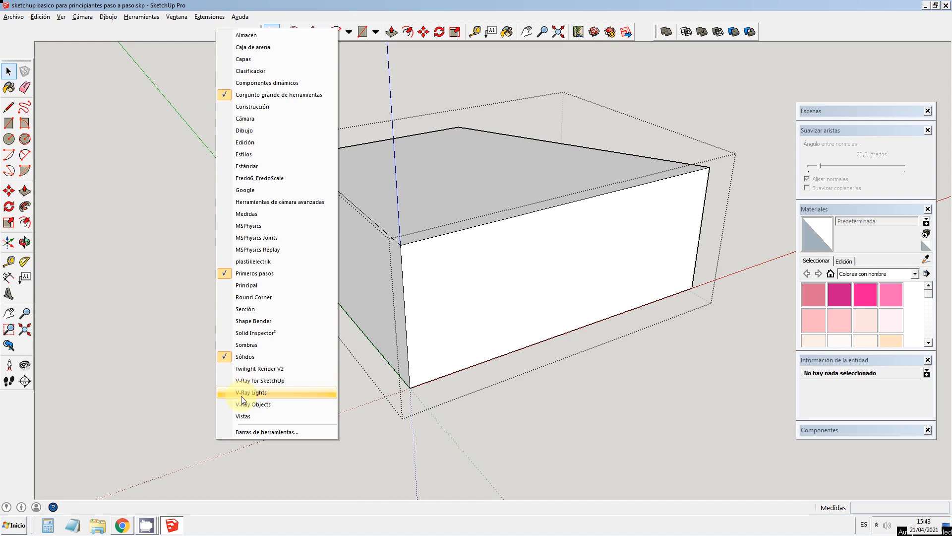
left_click(243, 346)
left_click_drag(130, 48, 640, 53)
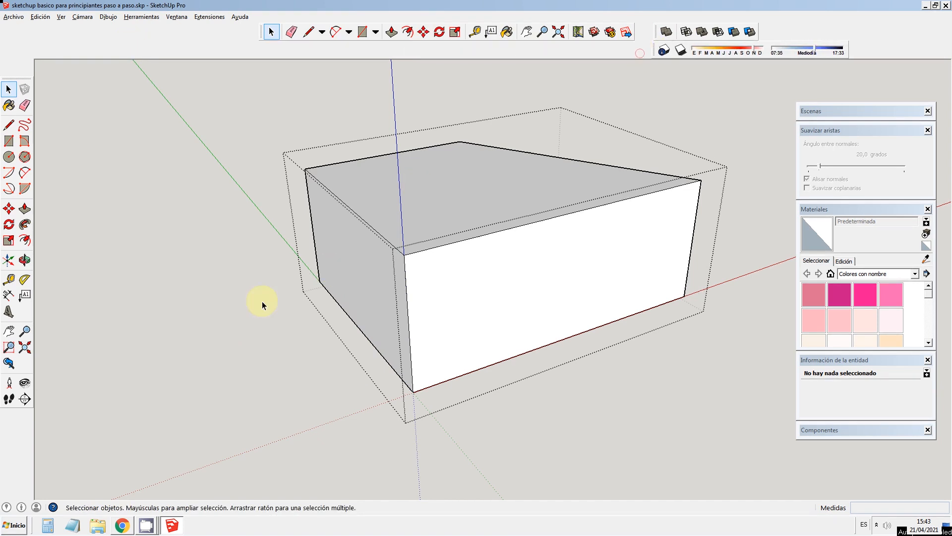
Step: Show the Estilos toolbar and line up Estilos, Sólidos and Sombras in one row beneath the Primeros pasos toolbar
right_click(237, 48)
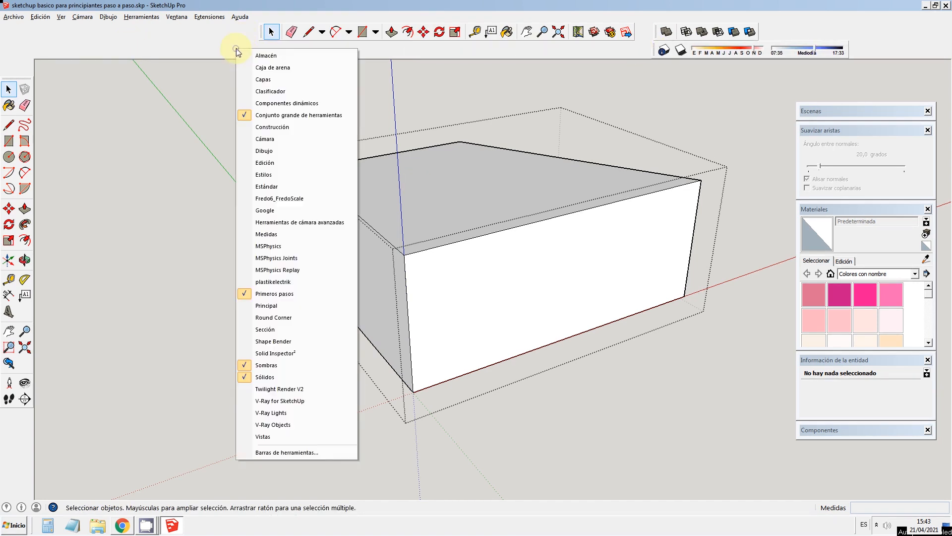
left_click(256, 176)
left_click_drag(3, 71, 262, 61)
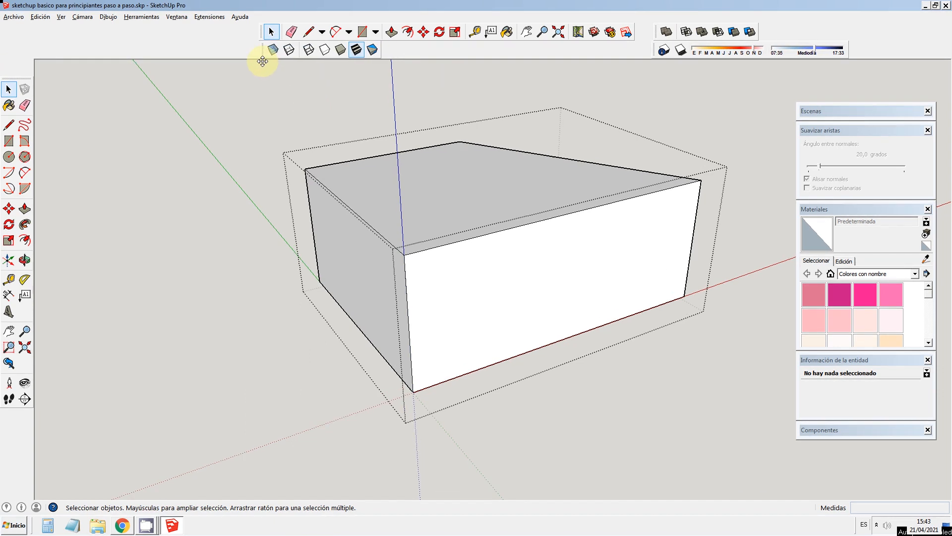
left_click_drag(657, 30, 389, 47)
left_click_drag(652, 51, 491, 59)
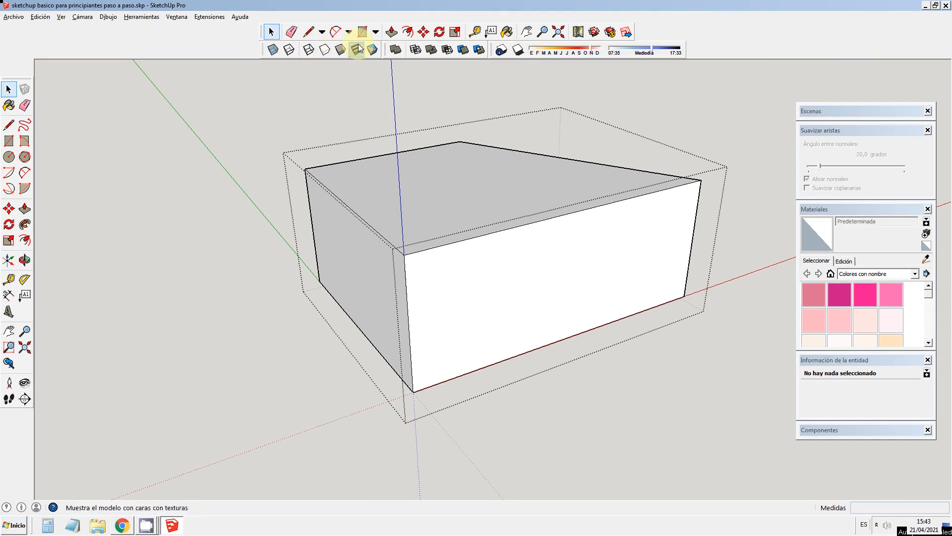
Step: Switch the model to the X-ray style with all faces transparent, viewing the solid from its front side
left_click(272, 50)
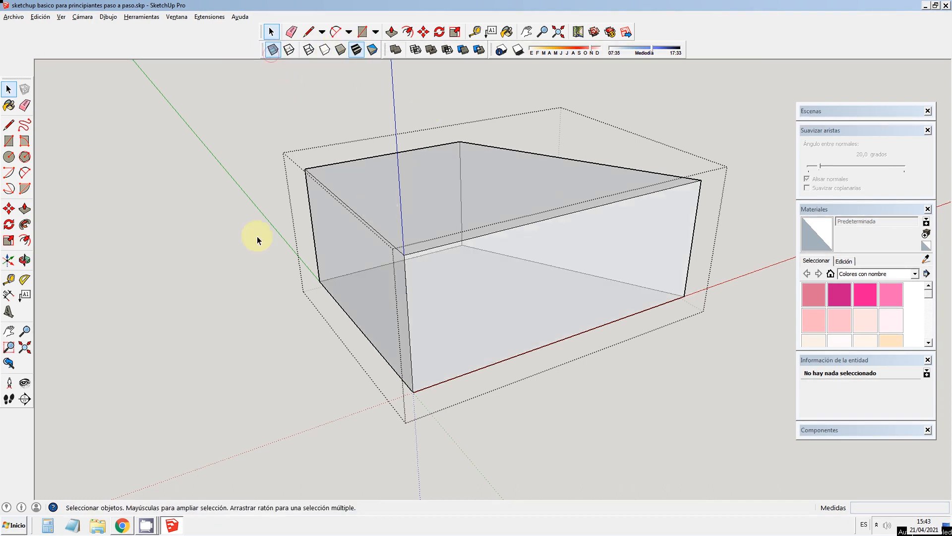
left_click(24, 260)
left_click_drag(570, 282, 373, 278)
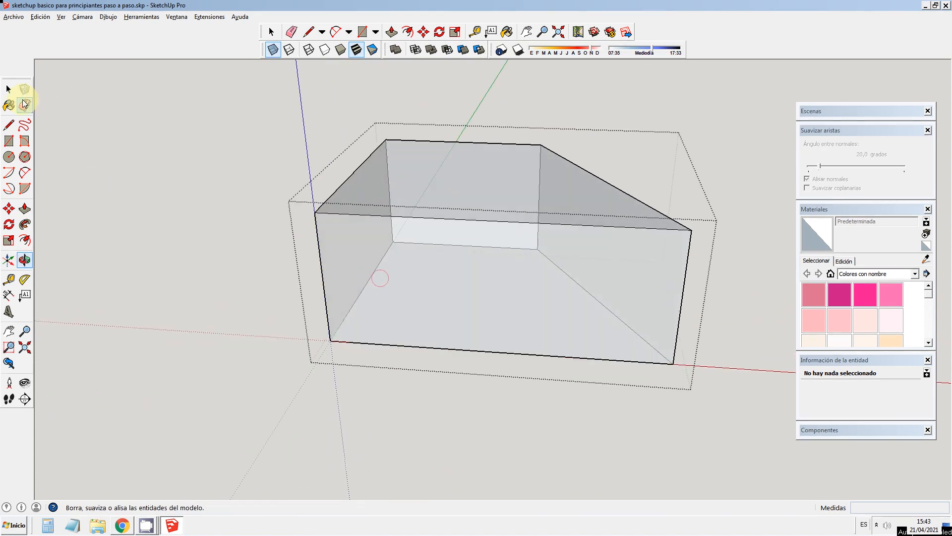
Step: Draw a diagonal line through the solid from the upper back corner above the green axis to the lower front corner on the red axis
left_click(9, 125)
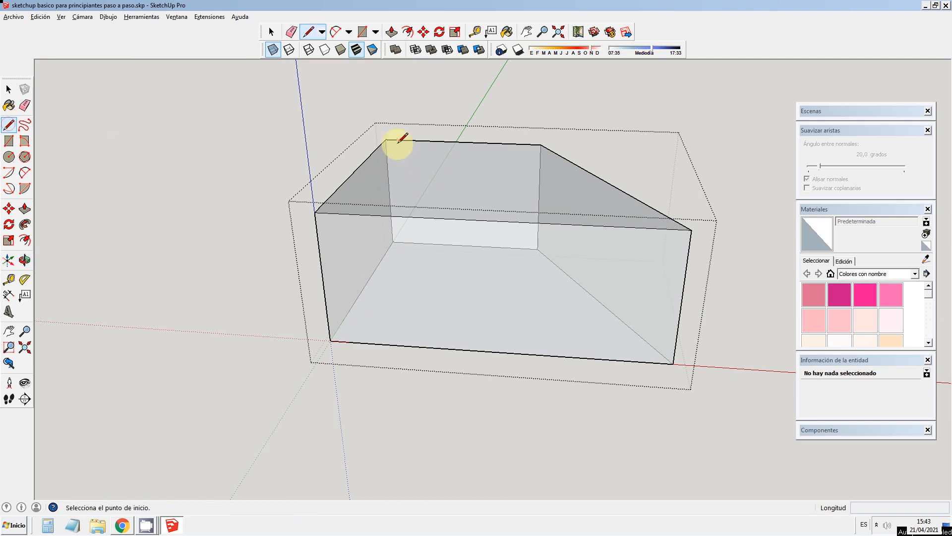
left_click(386, 139)
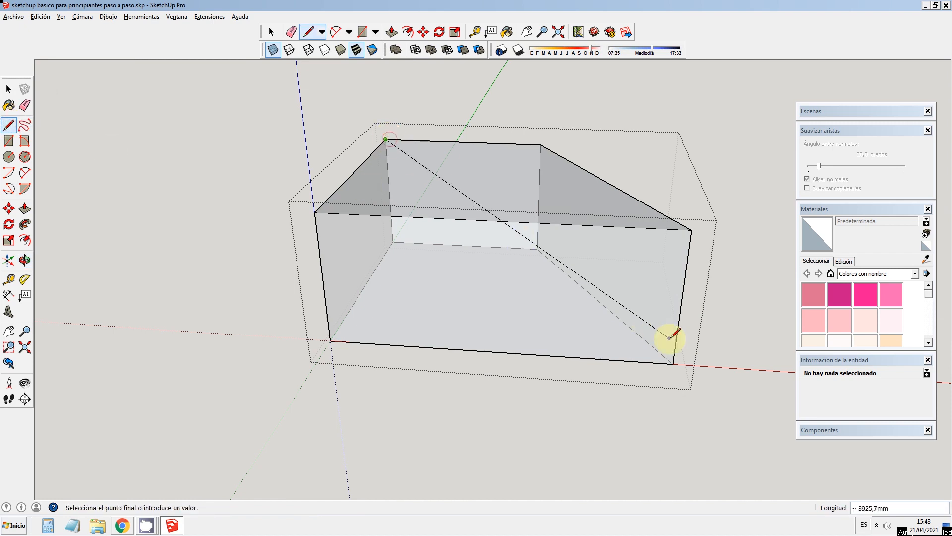
left_click(673, 363)
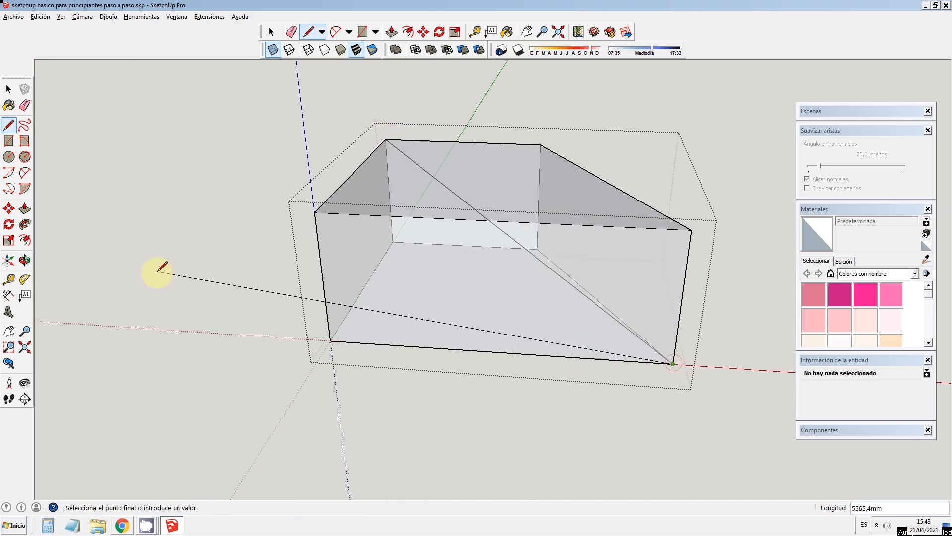
left_click(10, 90)
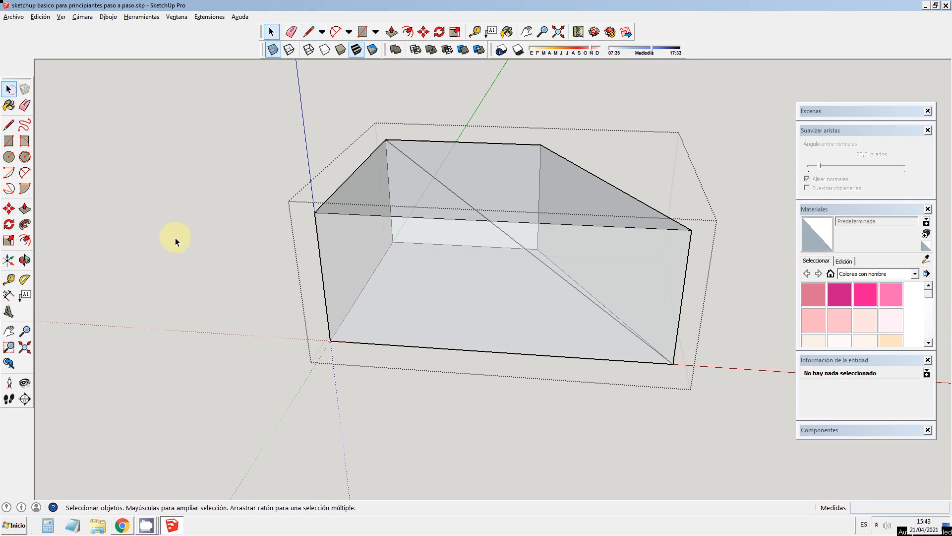
Step: Delete the solid's top face
left_click(24, 260)
left_click_drag(99, 253, 846, 217)
left_click_drag(863, 241, 277, 274)
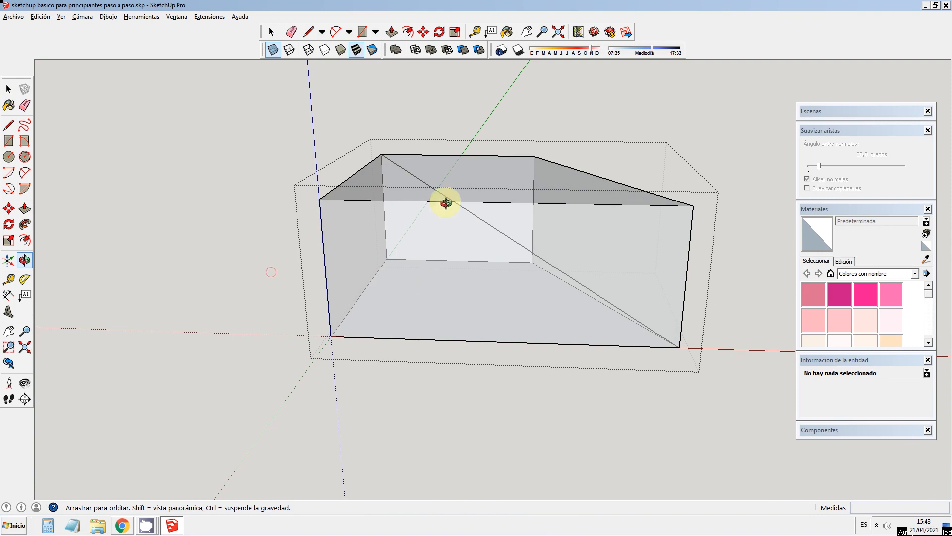
left_click(8, 89)
left_click(403, 192)
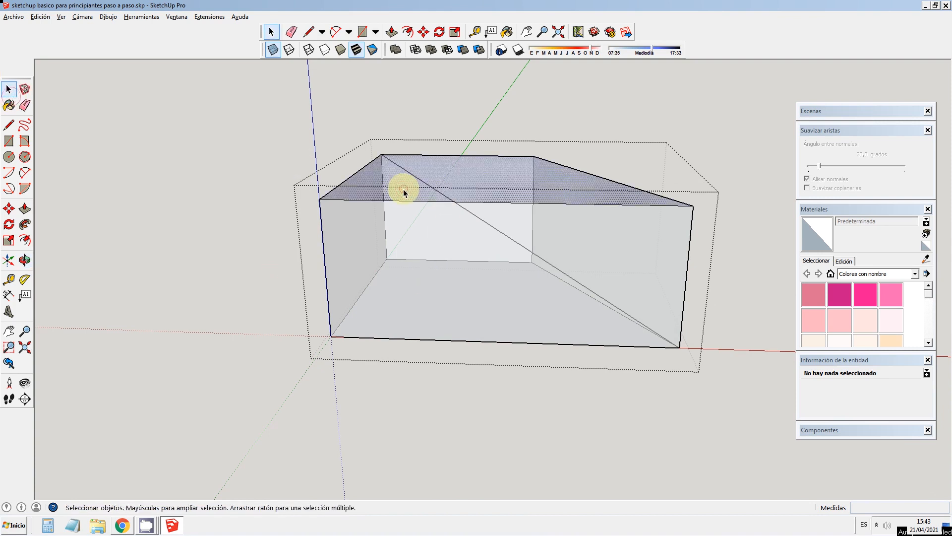
key("Delete")
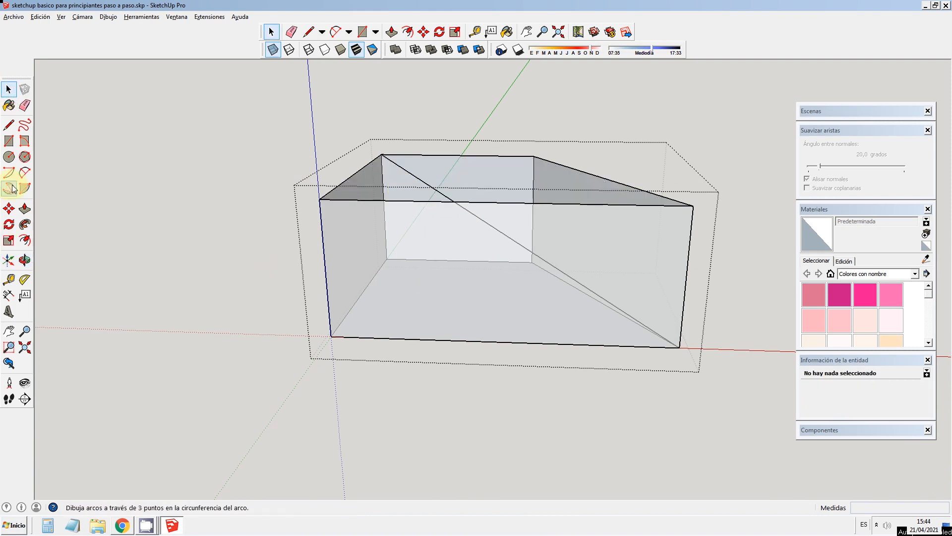
Step: Close a triangular partition under the inner diagonal with the vertical back edge and a floor diagonal about 3844 mm long
left_click(9, 127)
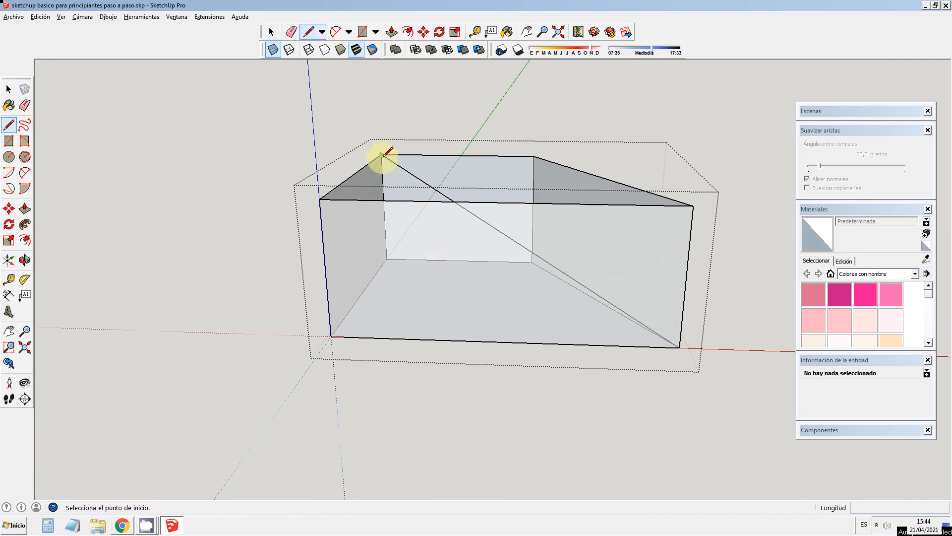
left_click(381, 154)
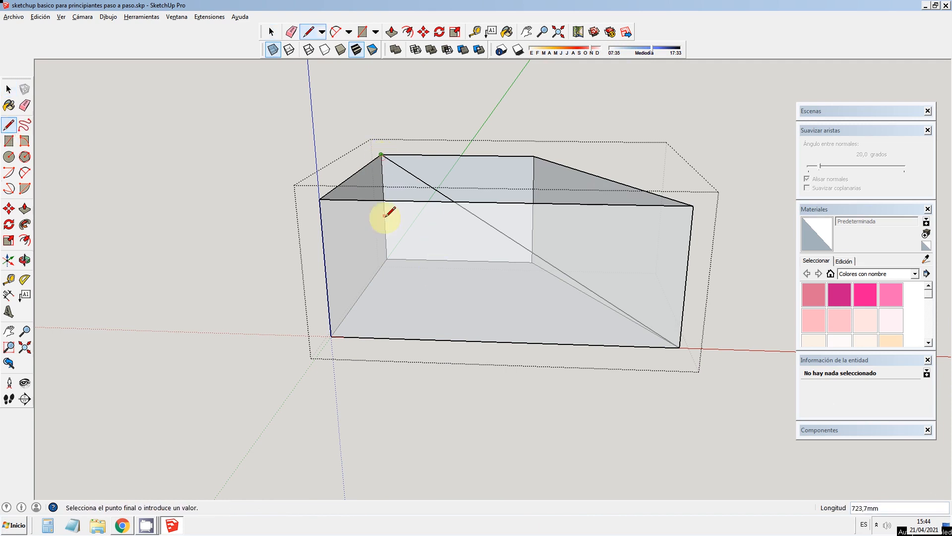
left_click(387, 258)
left_click(387, 258)
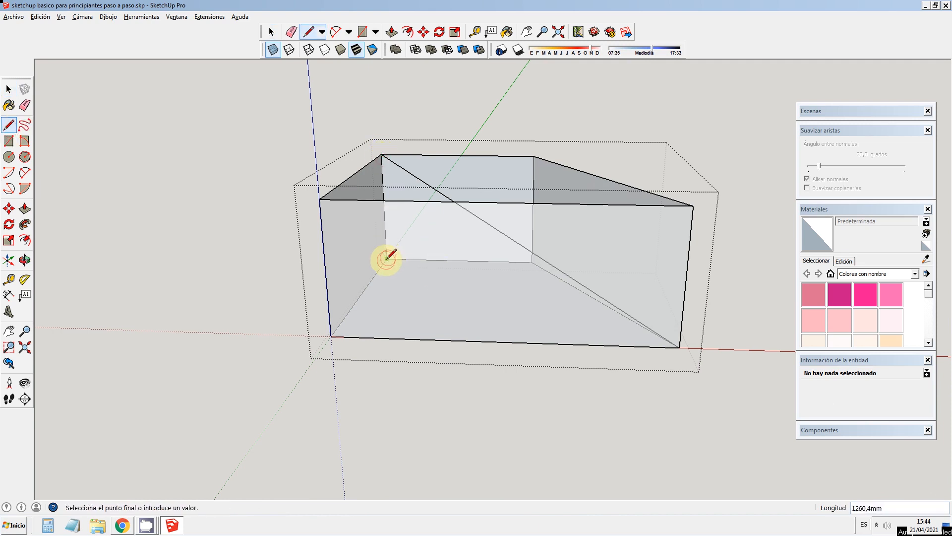
left_click(680, 346)
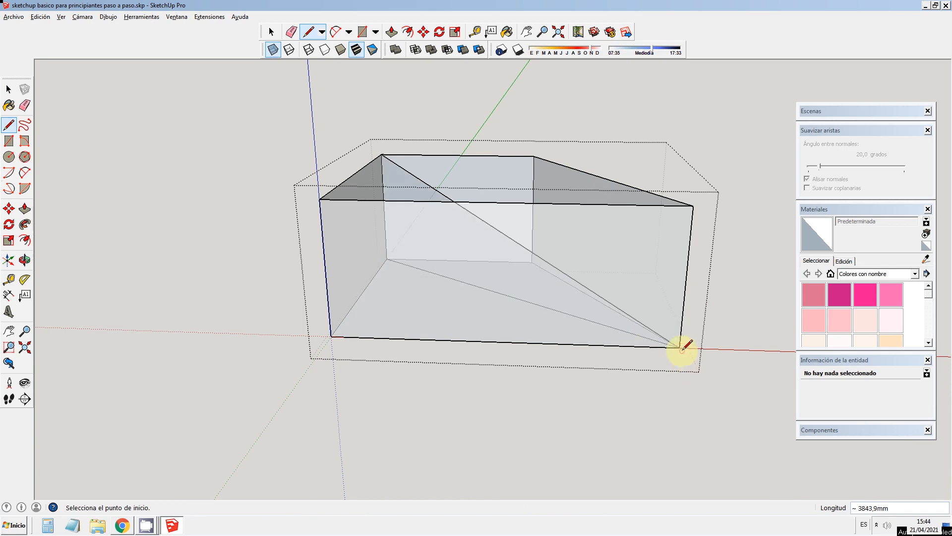
Step: Examine the triangular partition from several angles with and without transparent faces, leaving the X-ray style off
left_click(32, 255)
left_click_drag(464, 233, 240, 346)
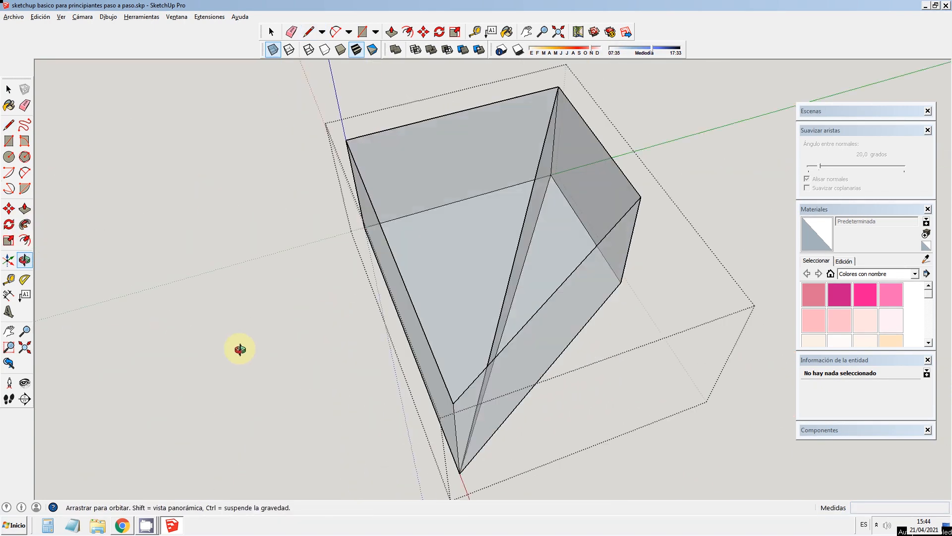
left_click(276, 53)
left_click_drag(452, 270, 552, 221)
scroll(552, 221, "down", 5)
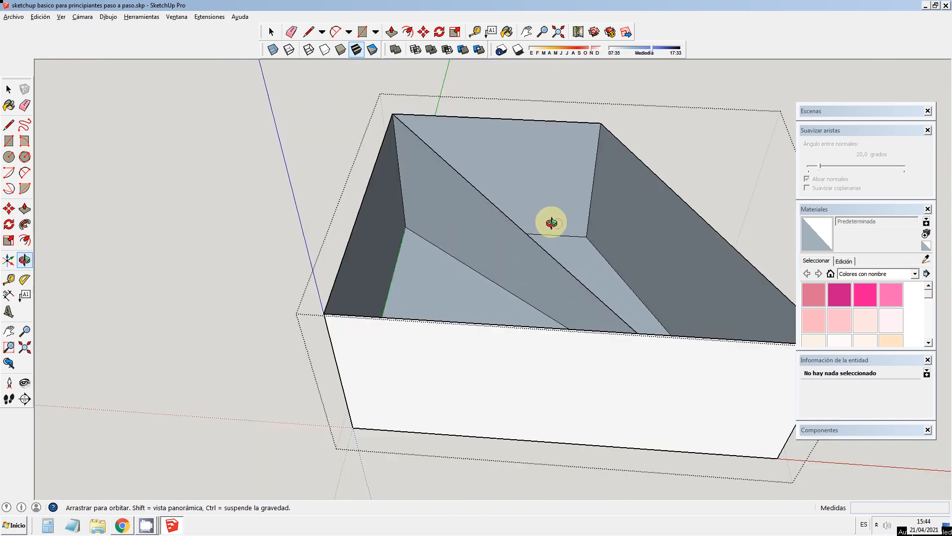
left_click(270, 50)
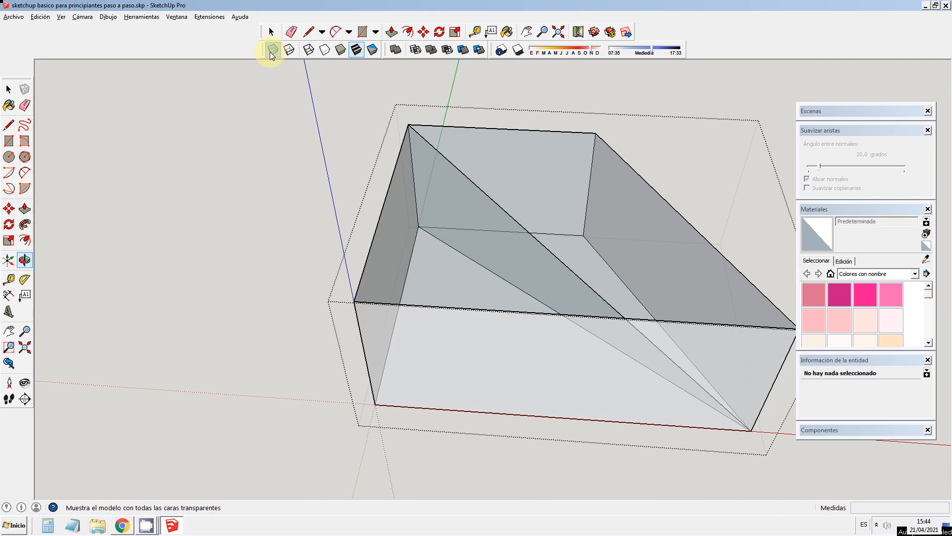
left_click(271, 51)
Step: Select all connected faces and edges inside the open group and delete them
left_click(9, 89)
scroll(239, 157, "down", 2)
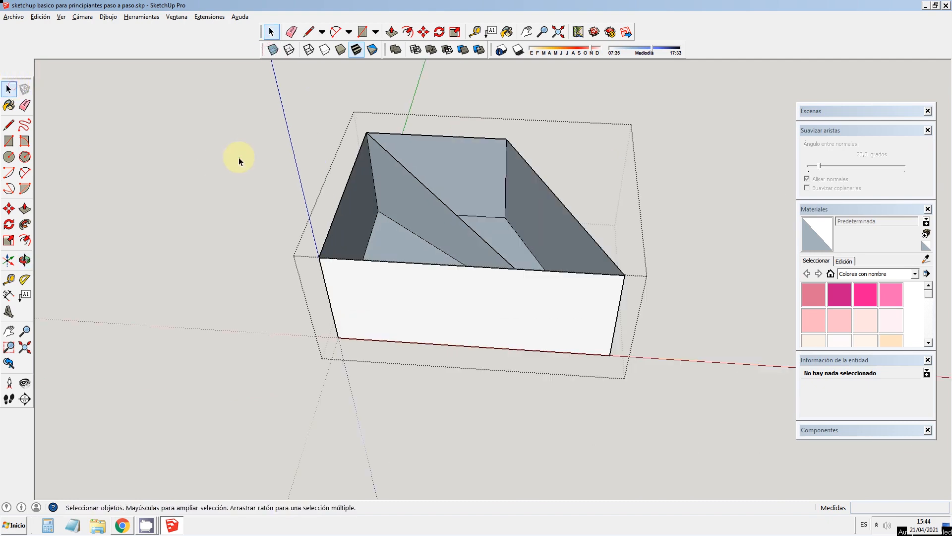
triple_click(356, 285)
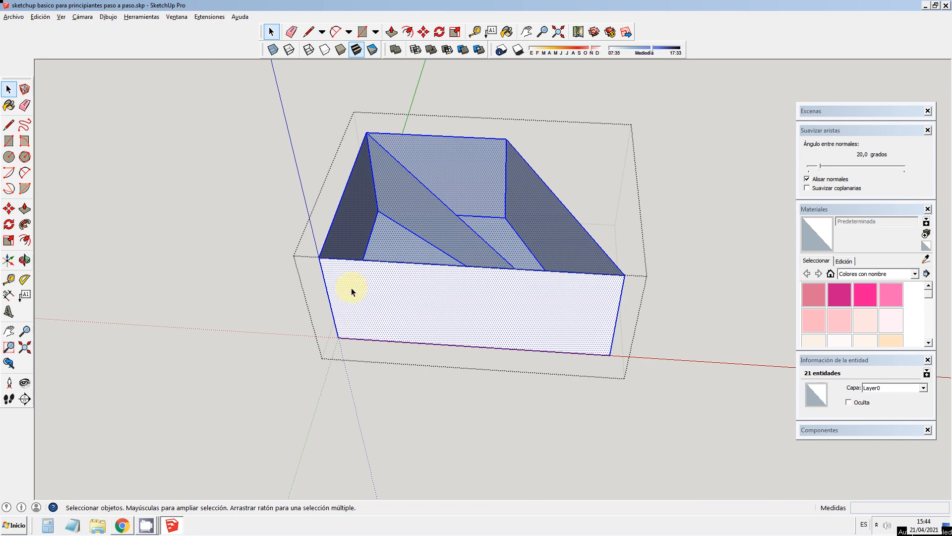
key("Delete")
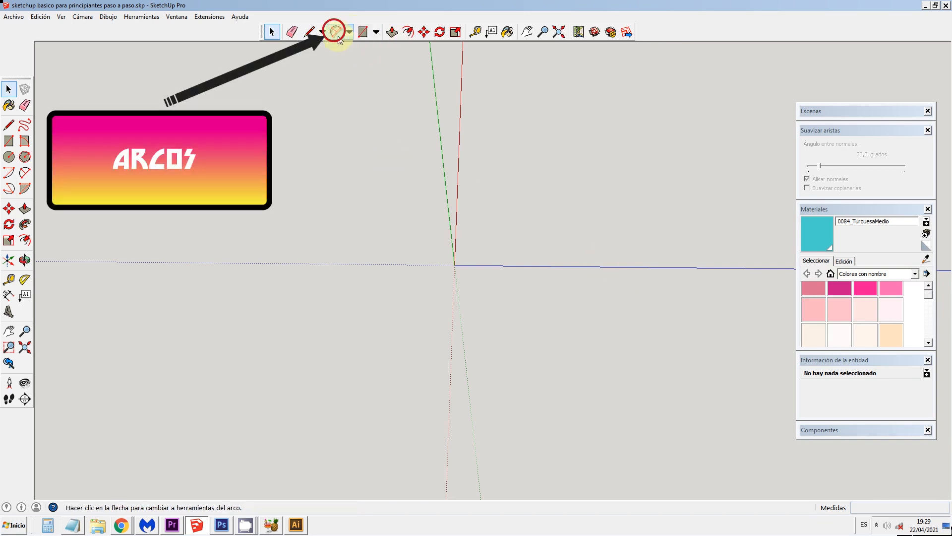
Step: Draw a closed rectangular face from the origin with the Line tool, with sides along the red and blue axes, about 133 mm along blue
left_click(308, 32)
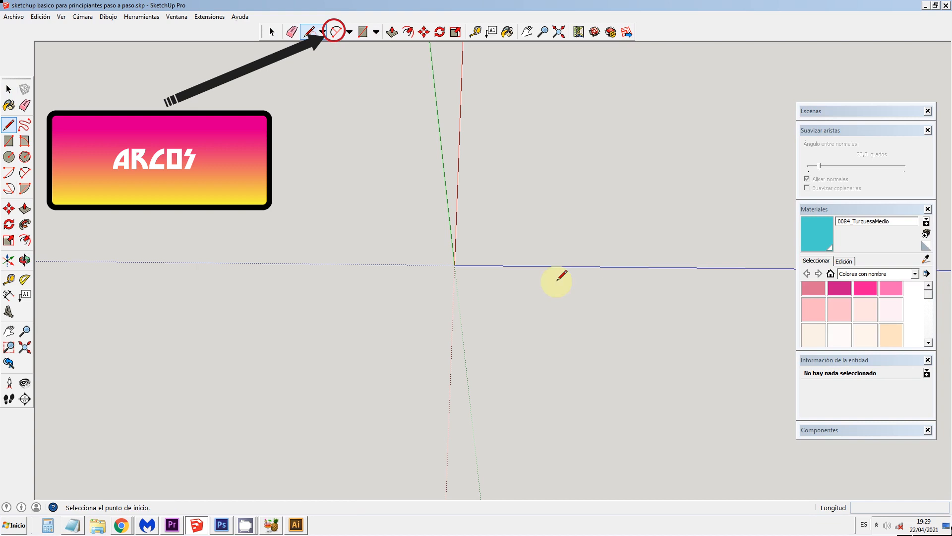
left_click(454, 264)
left_click(457, 211)
left_click(522, 210)
left_click(522, 265)
left_click(456, 264)
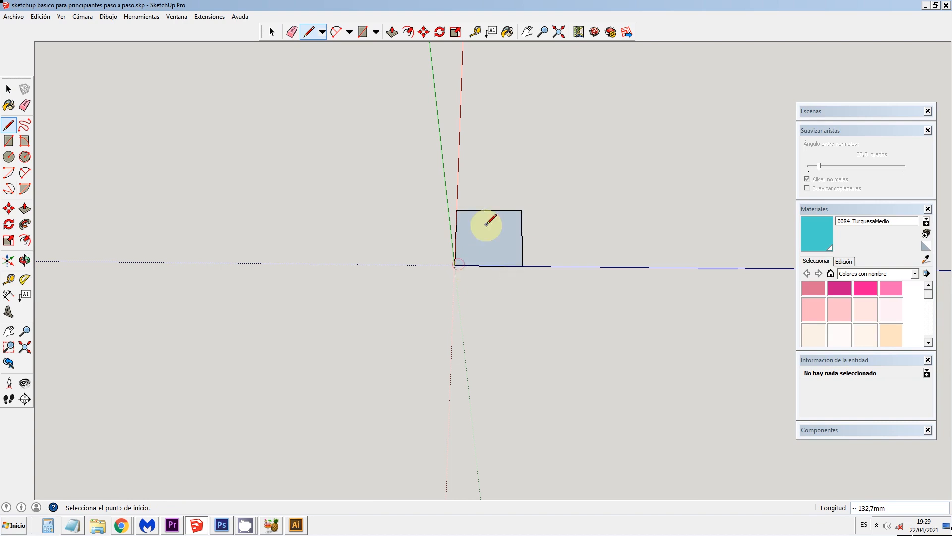
Step: Draw a two-point arc across one corner, tangent to both edges, from the blue-axis edge's midpoint to the side opposite the red axis, chord about 91 mm
scroll(484, 226, "up", 5)
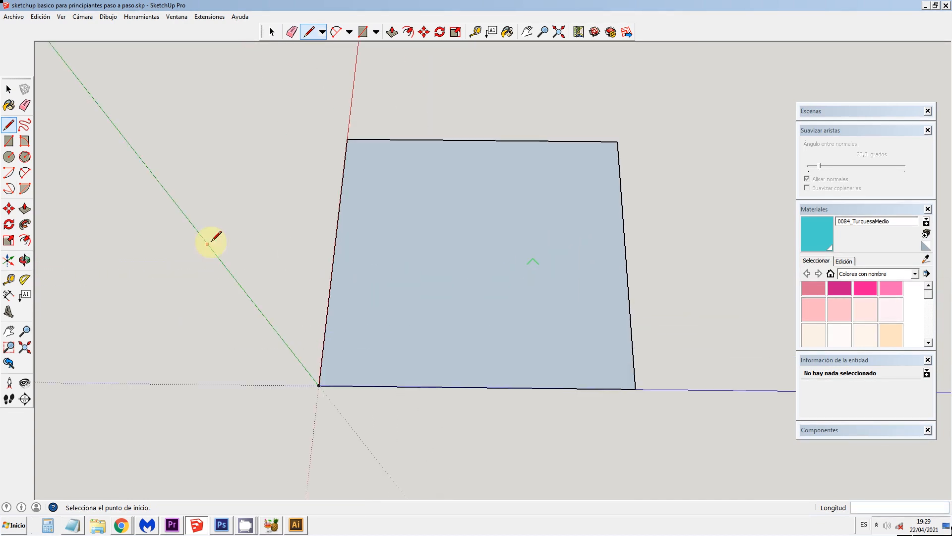
left_click(336, 33)
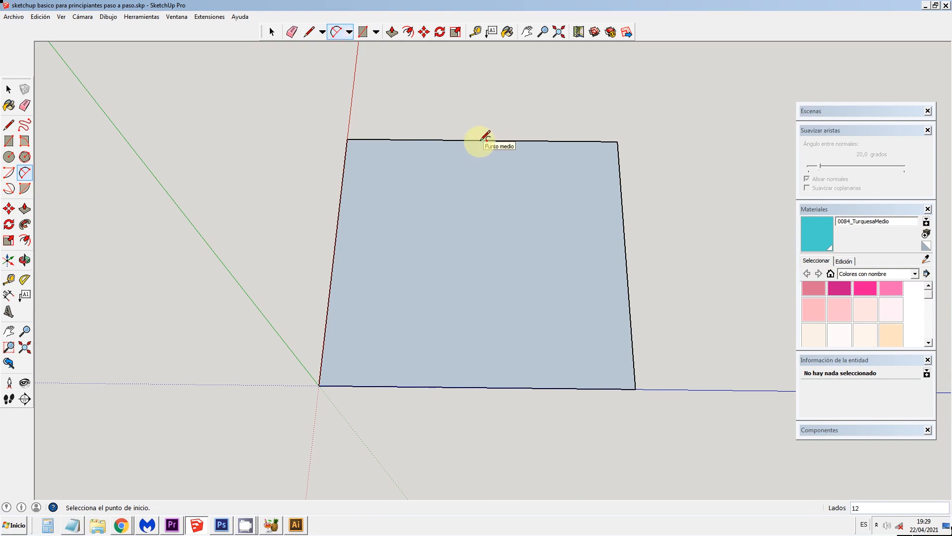
left_click(477, 386)
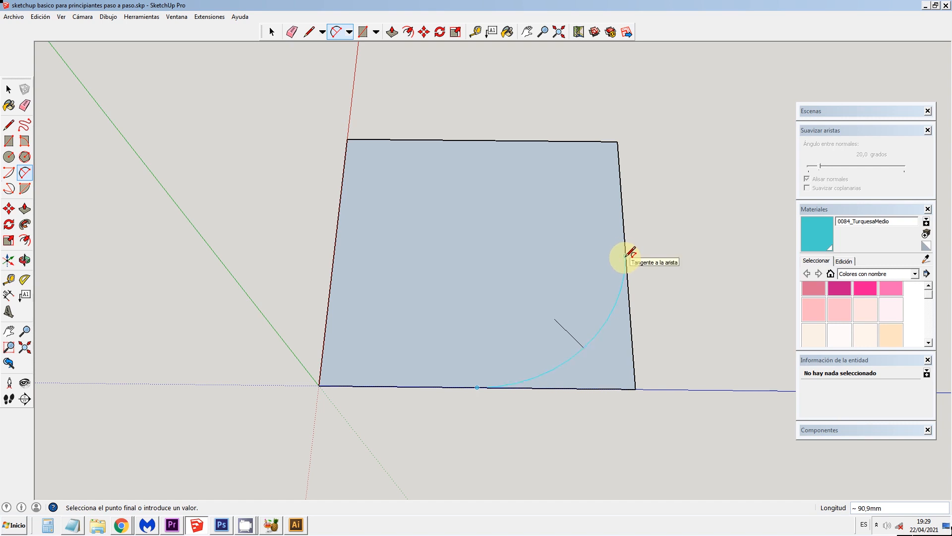
left_click(626, 255)
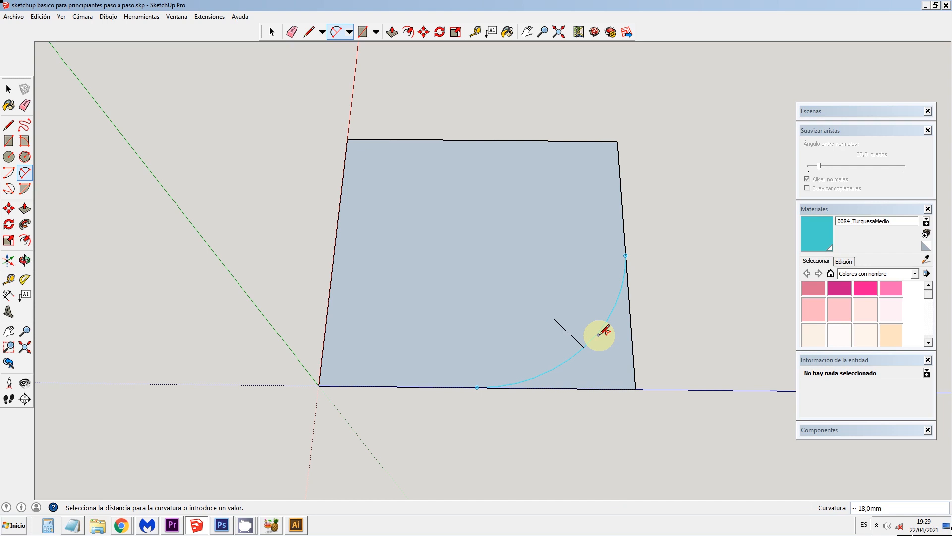
left_click(598, 334)
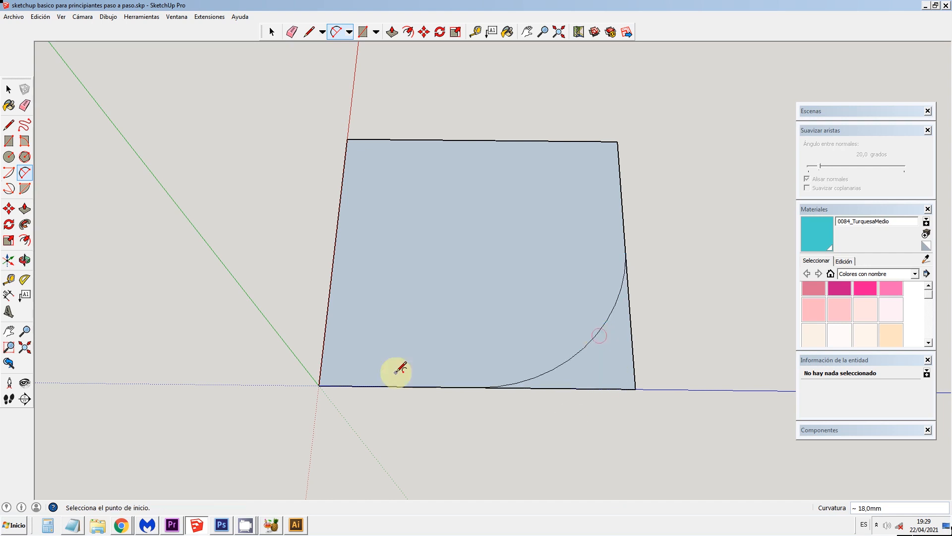
Step: Erase the leftover corner edges outside the arc so the face keeps only the rounded corner
left_click(11, 93)
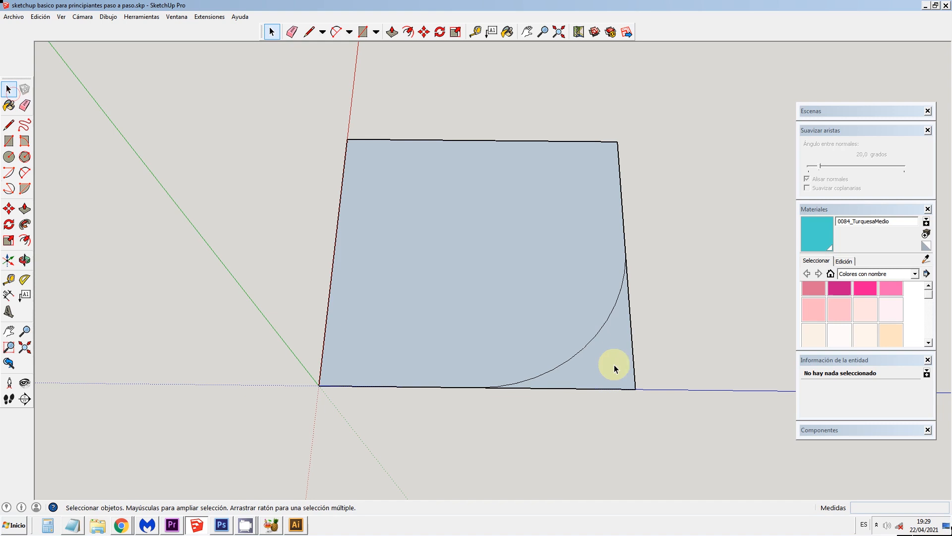
left_click(635, 357)
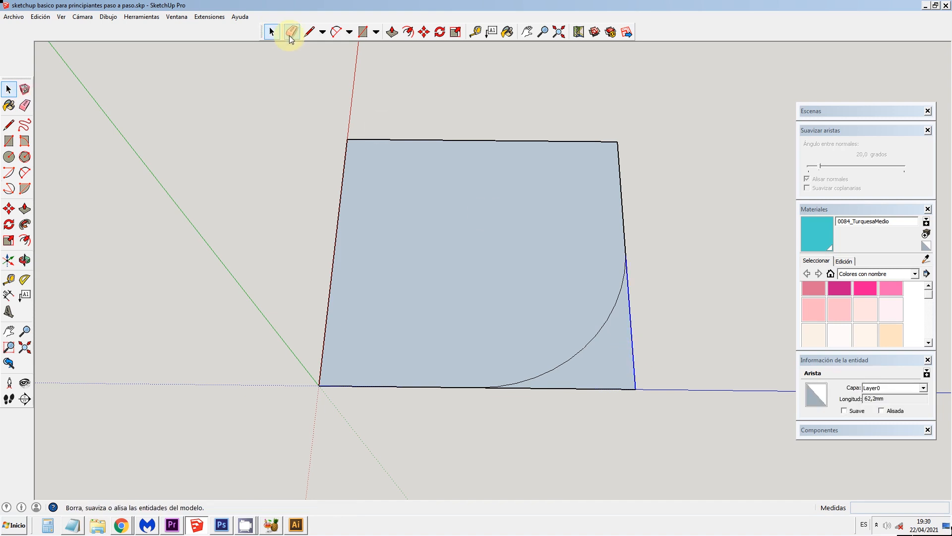
left_click(291, 33)
Step: Draw a matching tangent arc across the diagonally opposite corner, from the red-axis edge's midpoint to the far edge, chord about 91 mm
left_click(336, 31)
left_click(334, 252)
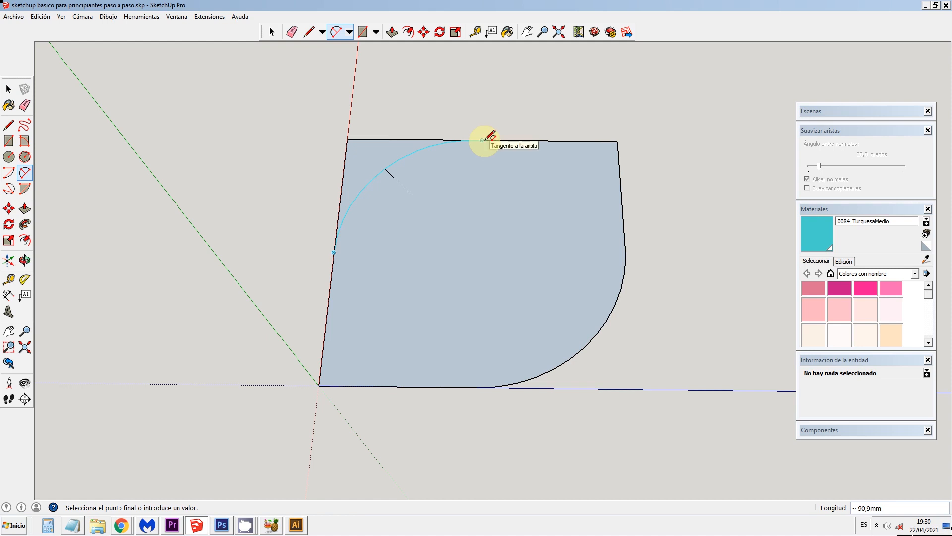
left_click(486, 139)
left_click(485, 139)
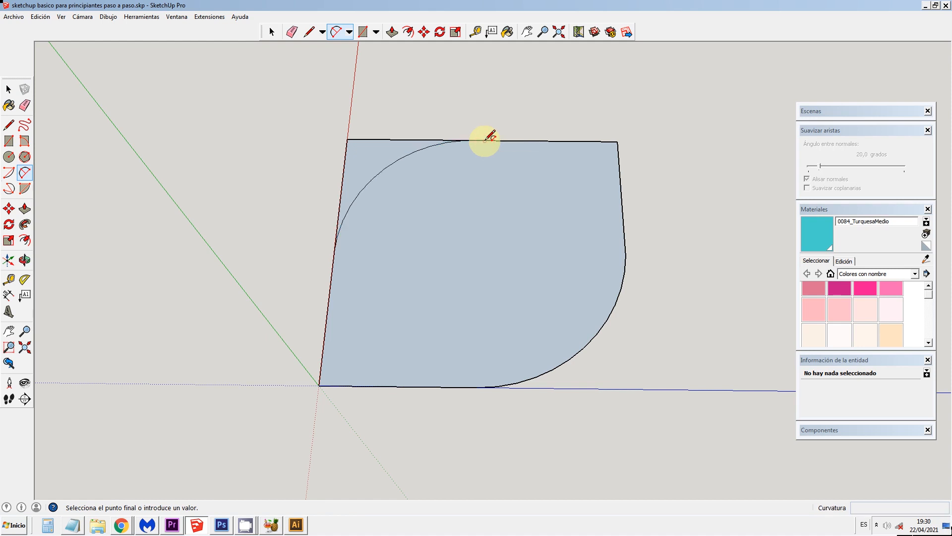
Step: Erase the two straight edge pieces outside the second arc to leave a leaf-shaped face
left_click(9, 89)
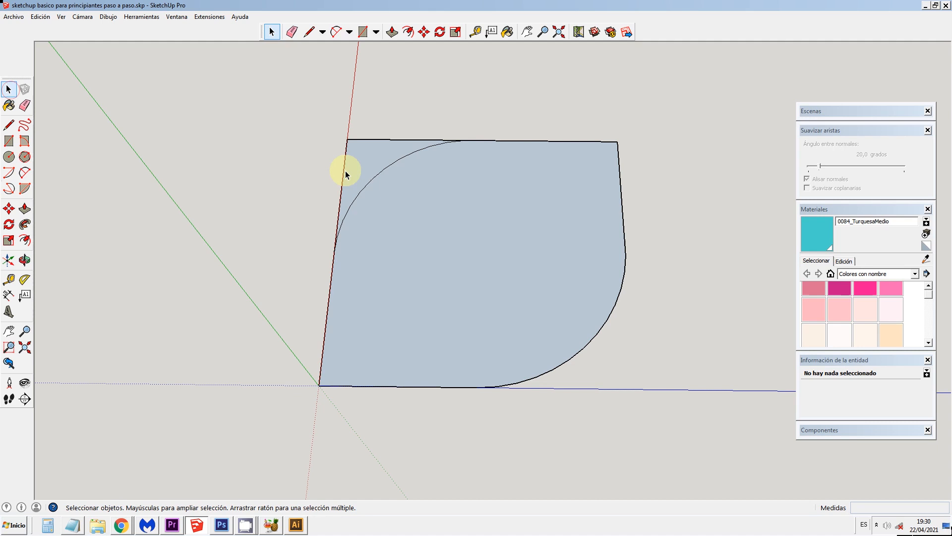
left_click(292, 32)
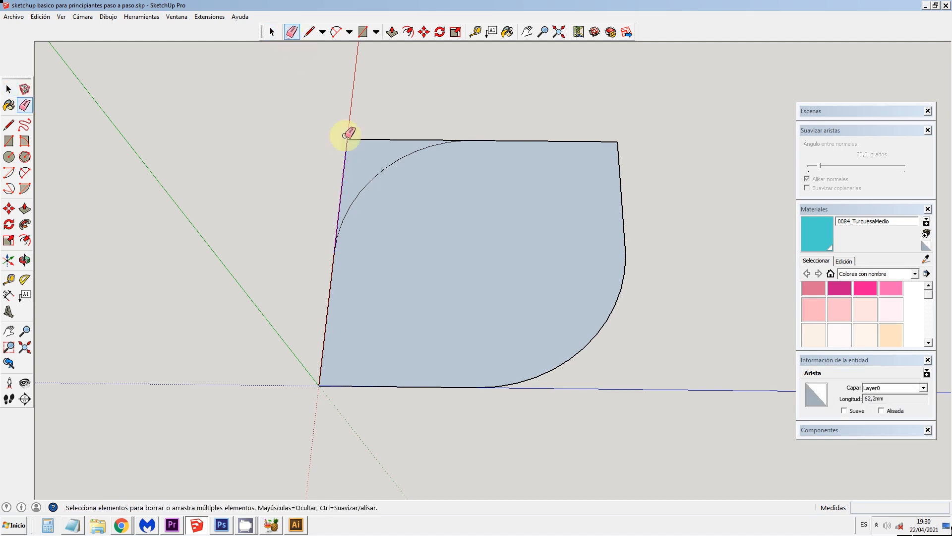
left_click(346, 161)
left_click(363, 138)
left_click(9, 89)
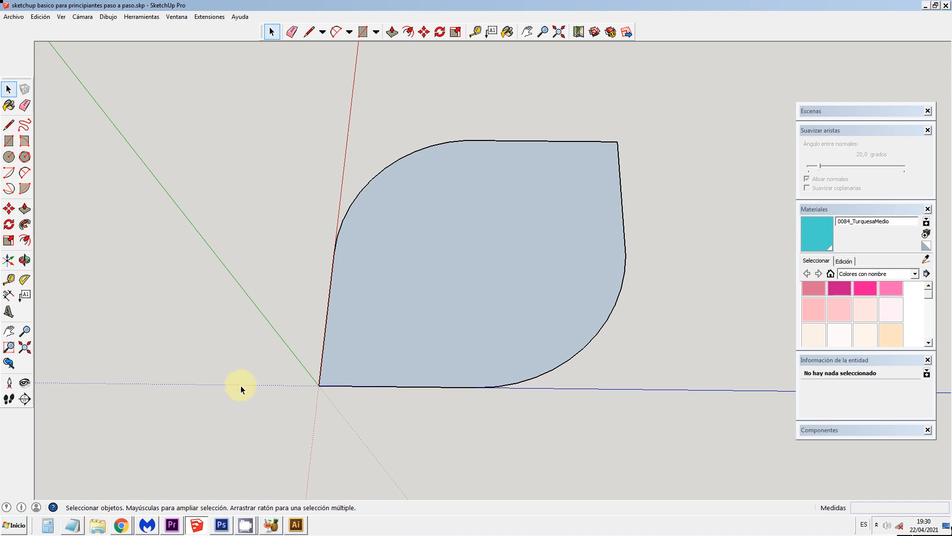
Step: Extrude the leaf-shaped face about 69 mm with Push/Pull and view the solid from another side
left_click(24, 208)
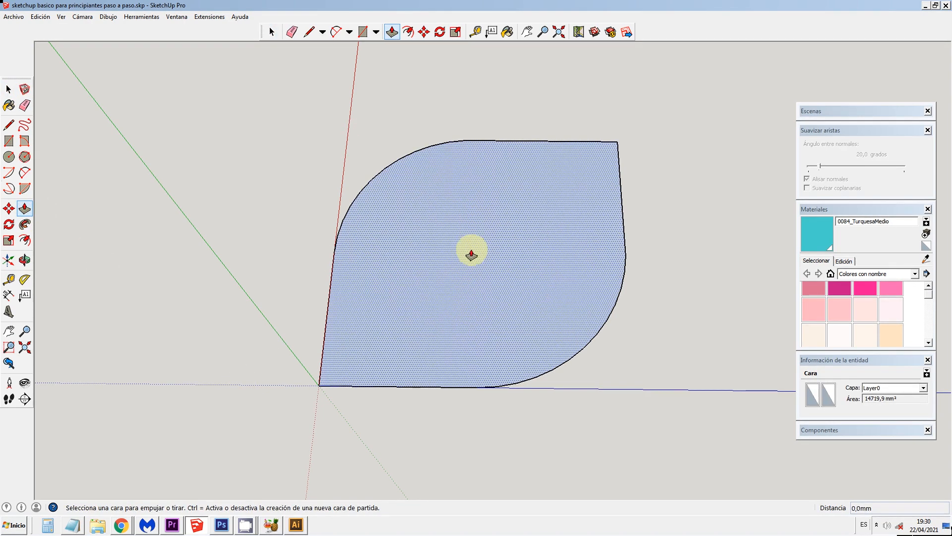
left_click(471, 254)
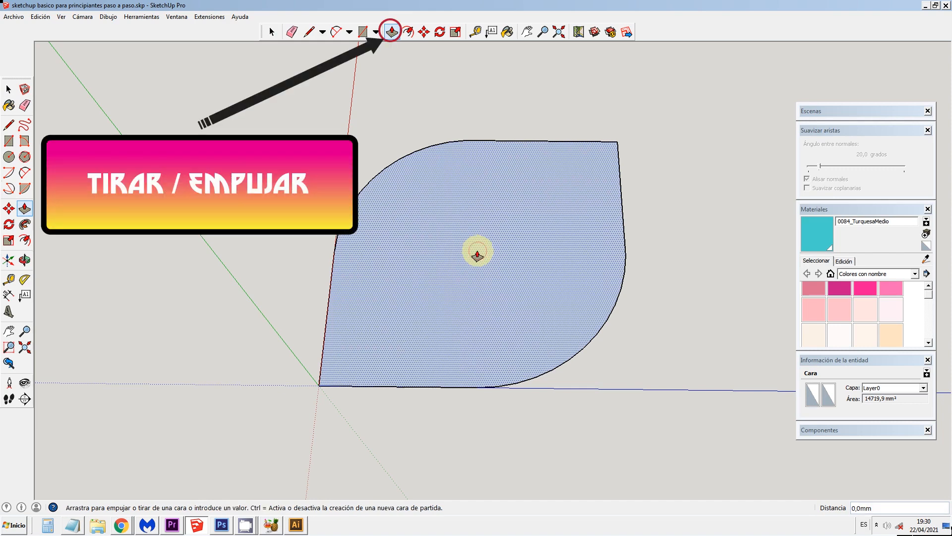
left_click(471, 166)
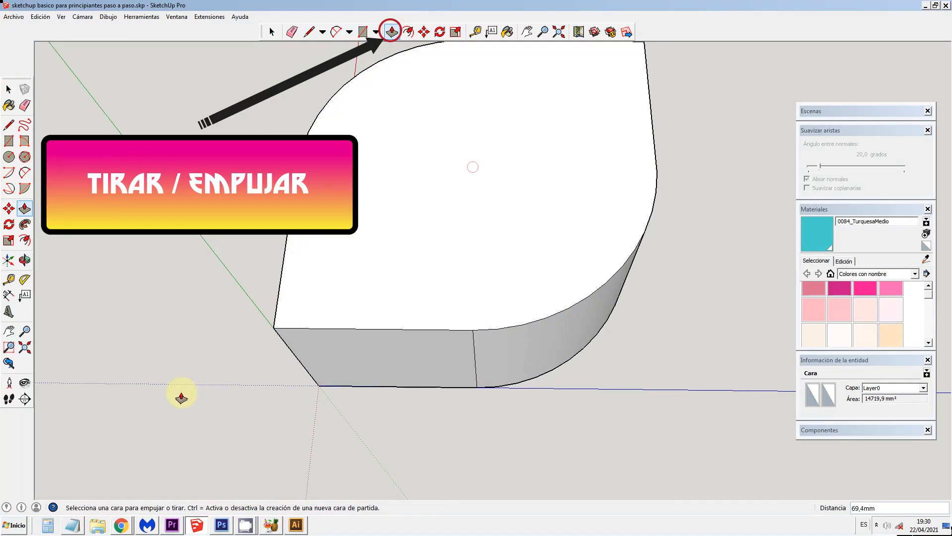
left_click(24, 259)
left_click_drag(395, 364, 185, 293)
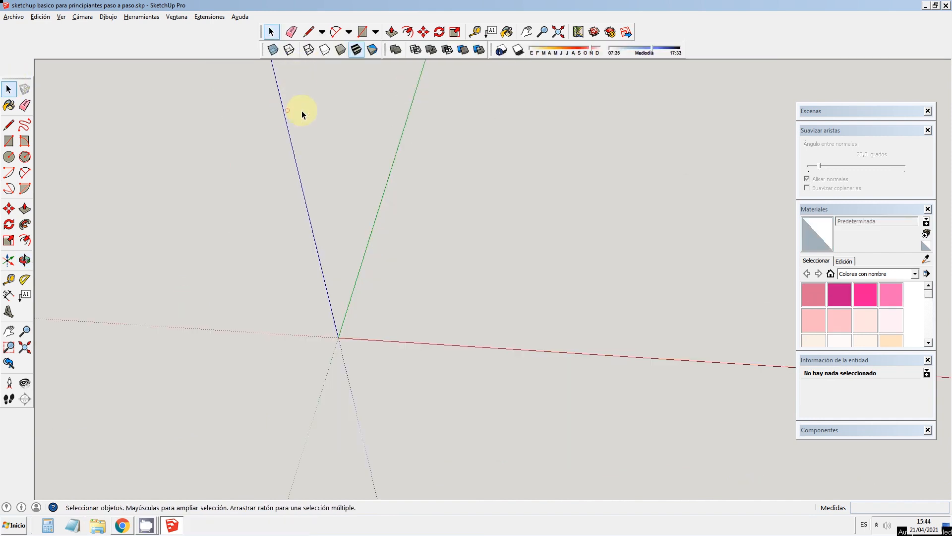
Step: Draw a 1000 by 1000 mm rectangle from the origin on the red-green ground plane
left_click(362, 31)
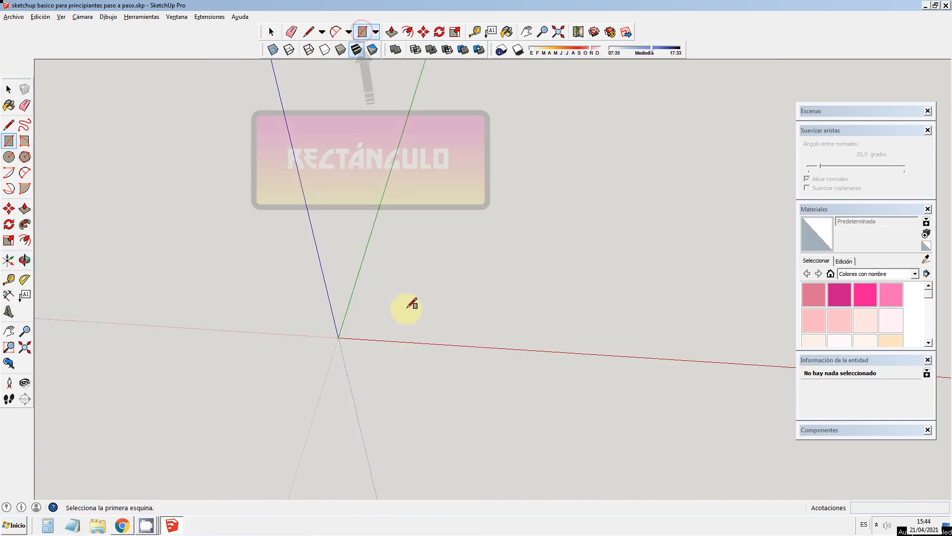
left_click(339, 337)
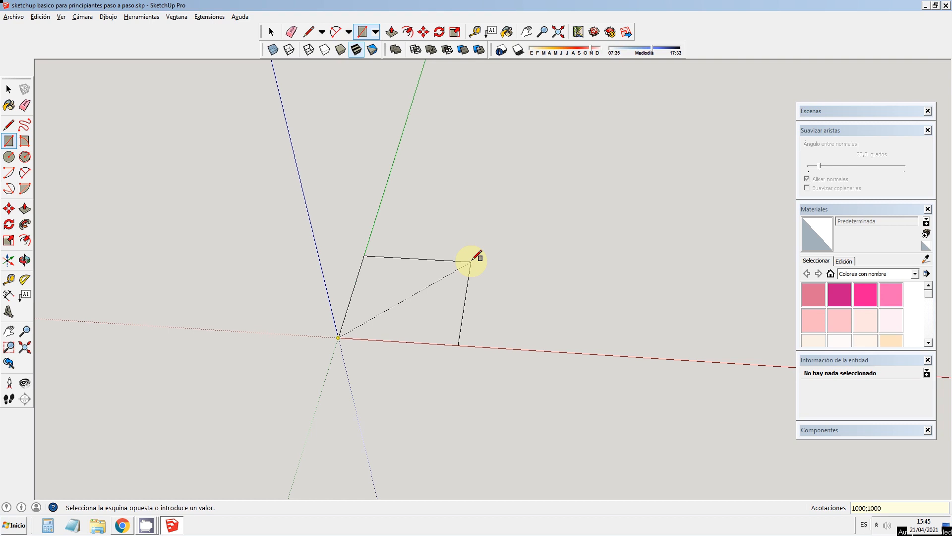
key("Return")
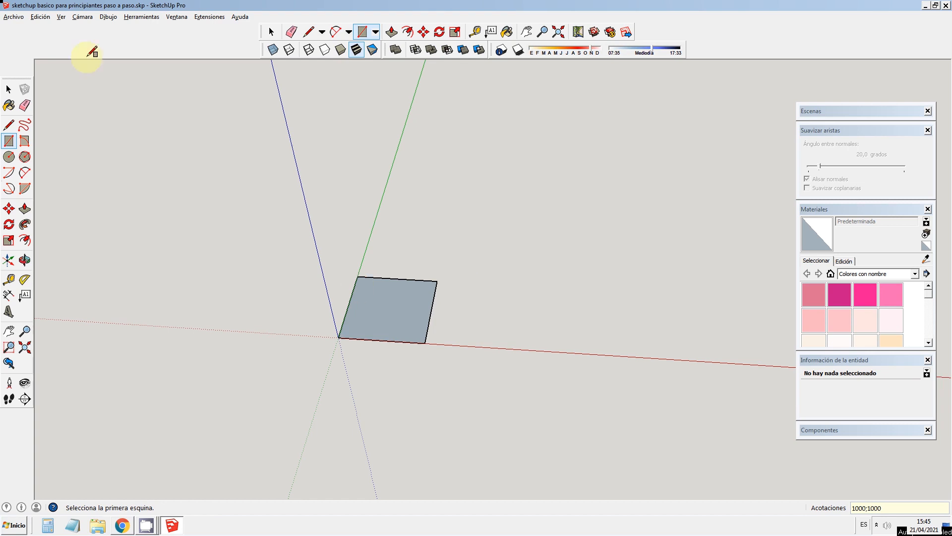
Step: Extrude the square face upward 2000 mm with Push/Pull
left_click(24, 208)
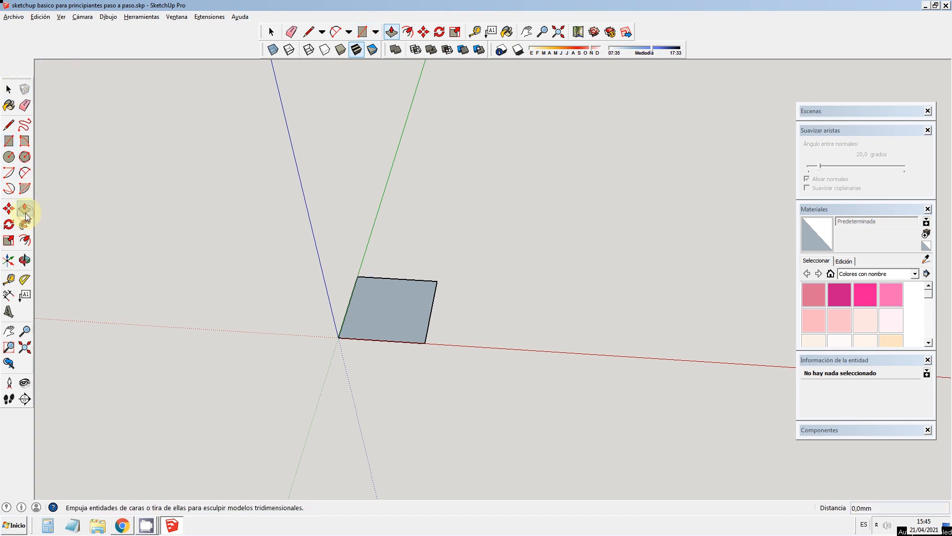
left_click(388, 310)
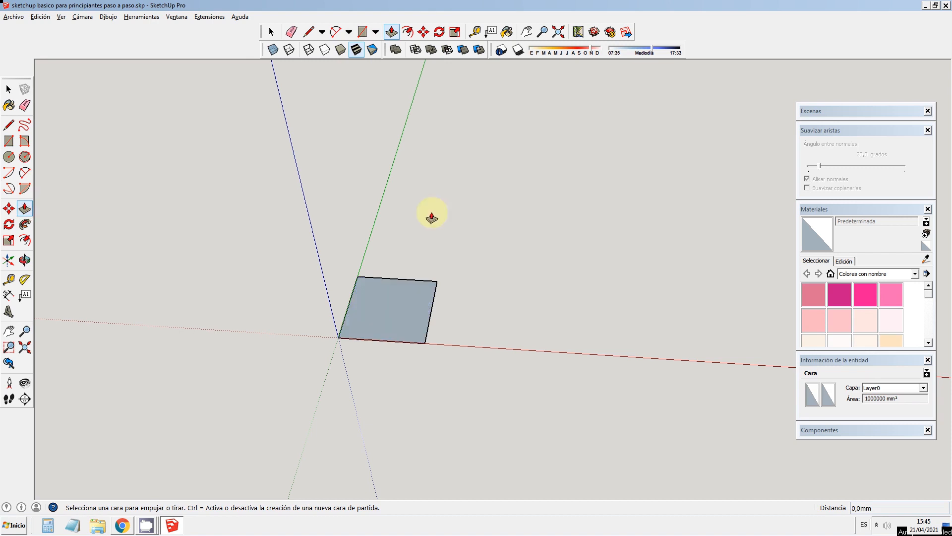
left_click(392, 33)
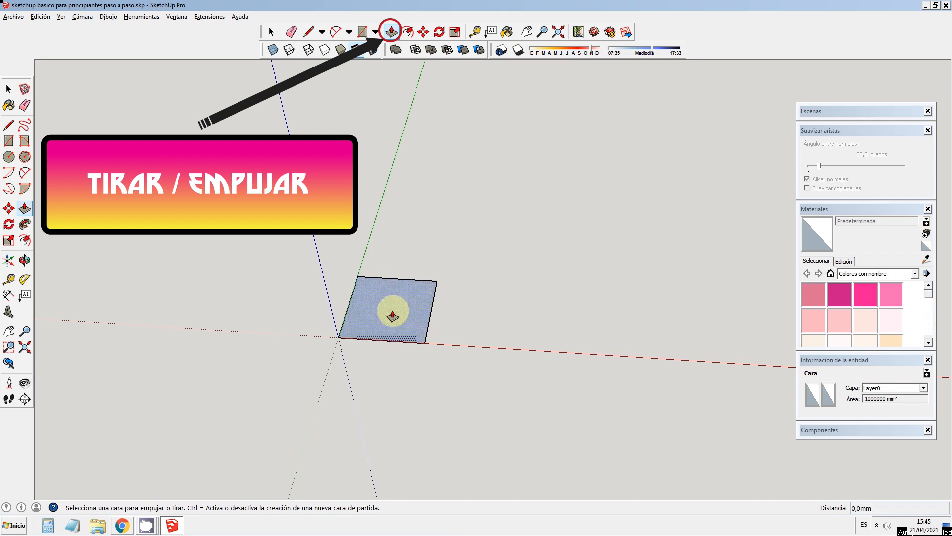
left_click_drag(392, 315, 391, 166)
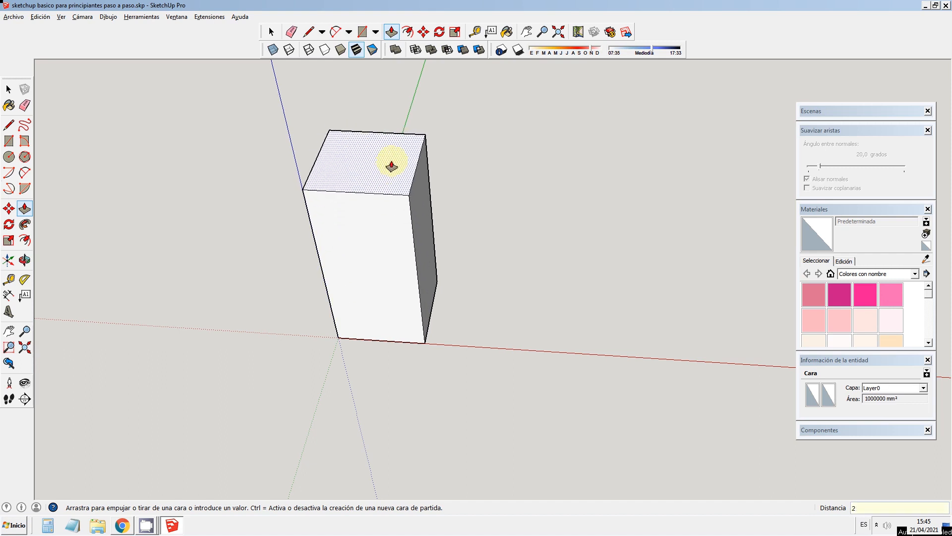
key("Return")
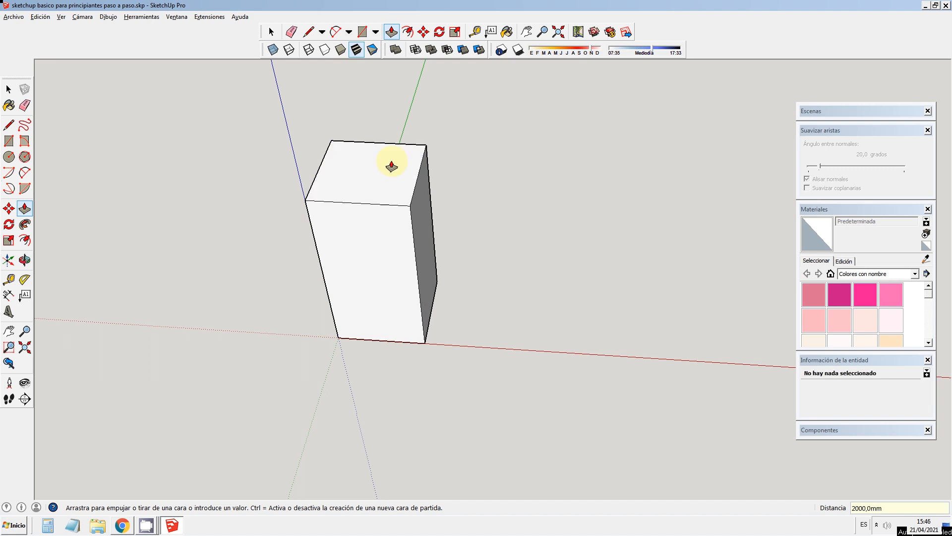
Step: Examine the extruded box's front and side faces from several angles
left_click(24, 259)
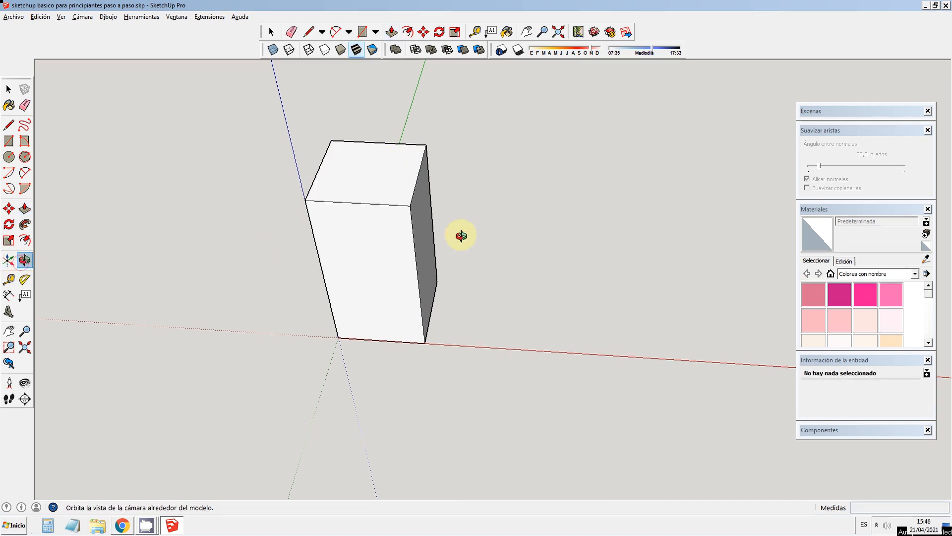
left_click_drag(435, 302, 357, 282)
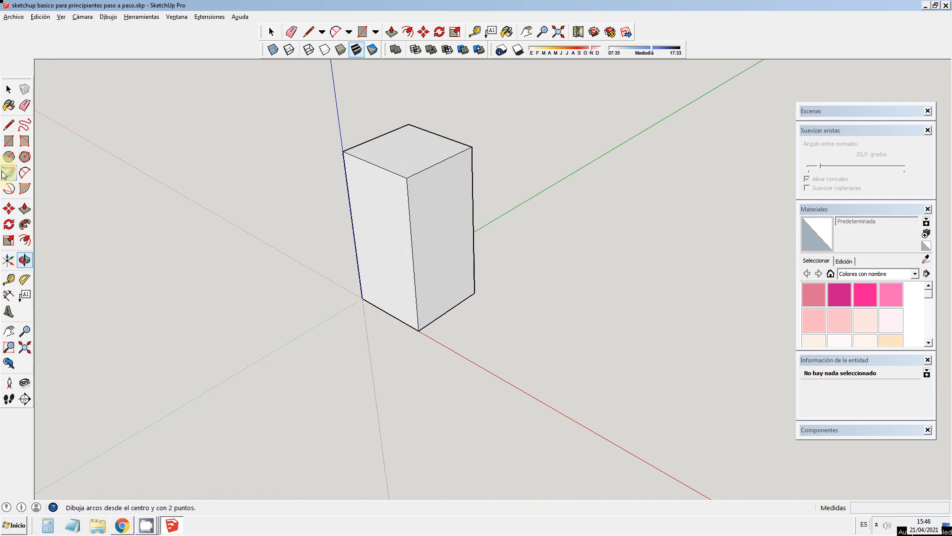
left_click(10, 92)
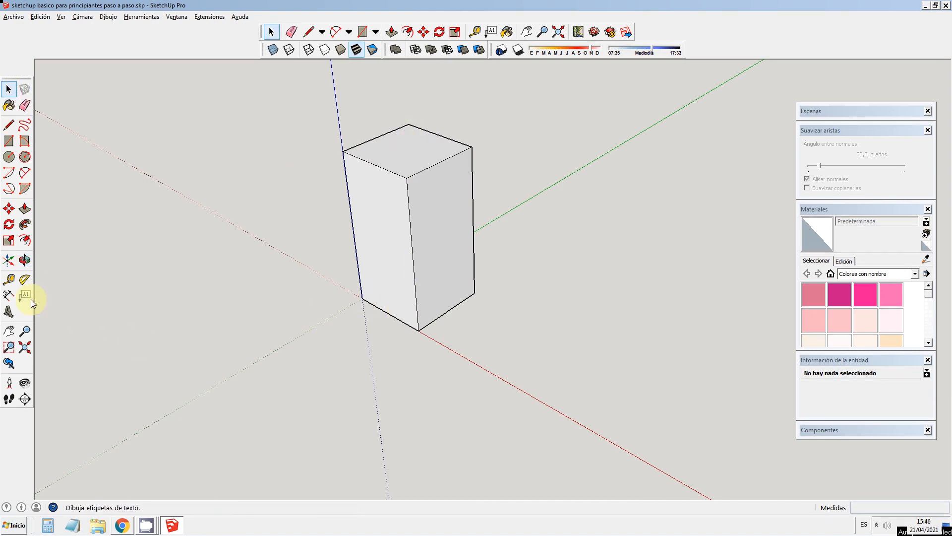
left_click(25, 259)
left_click_drag(341, 310, 442, 299)
middle_click_drag(443, 299, 540, 282)
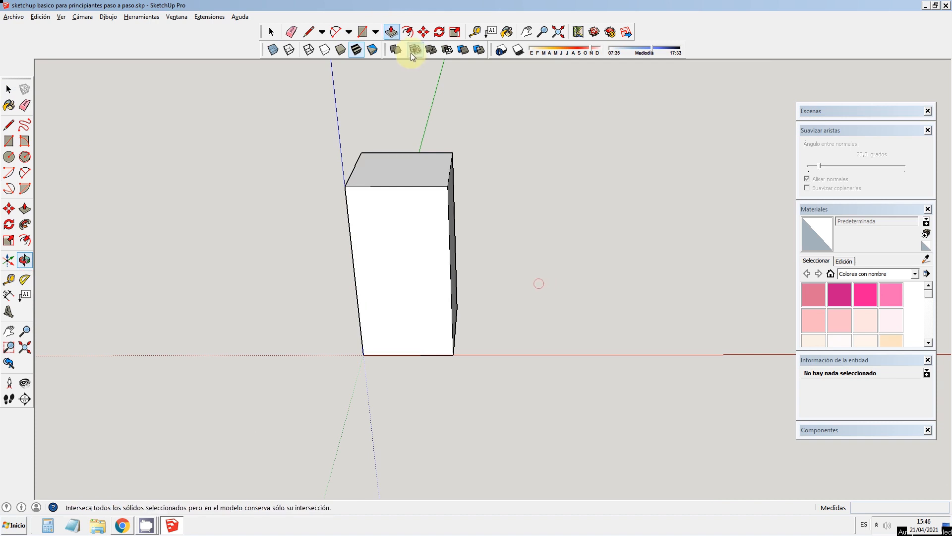
left_click(10, 92)
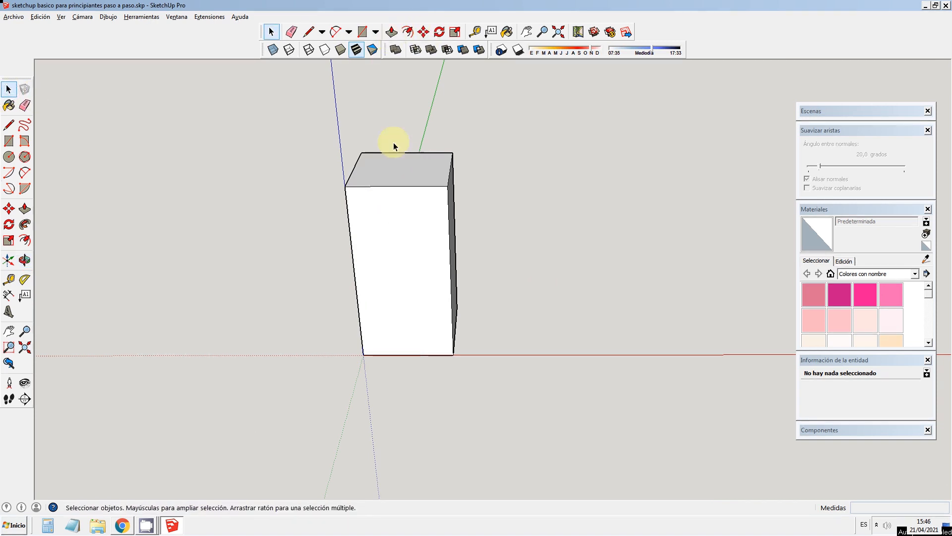
Step: Pull the box's side face outward 2000 mm along the red axis with Push/Pull
left_click(25, 259)
left_click_drag(162, 260, 88, 254)
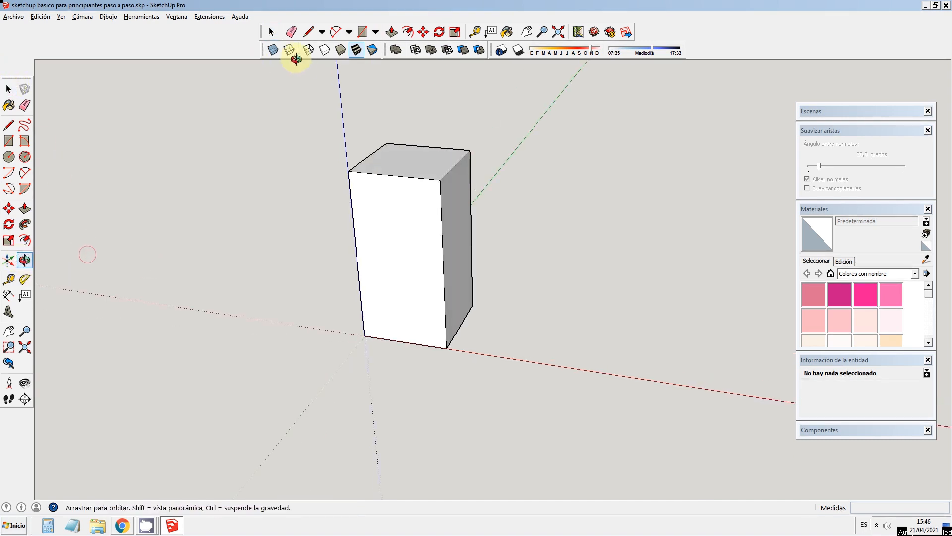
left_click(391, 32)
left_click_drag(459, 256, 620, 327)
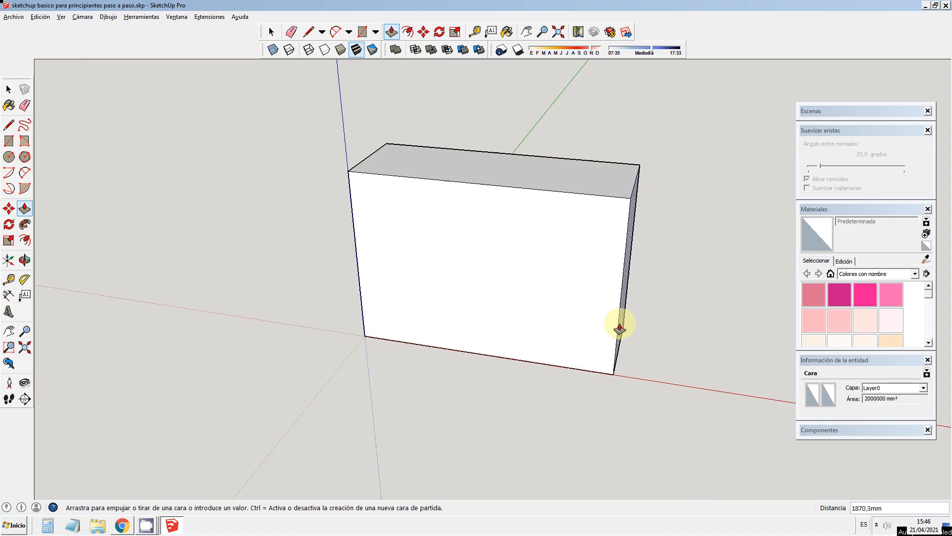
key("Return")
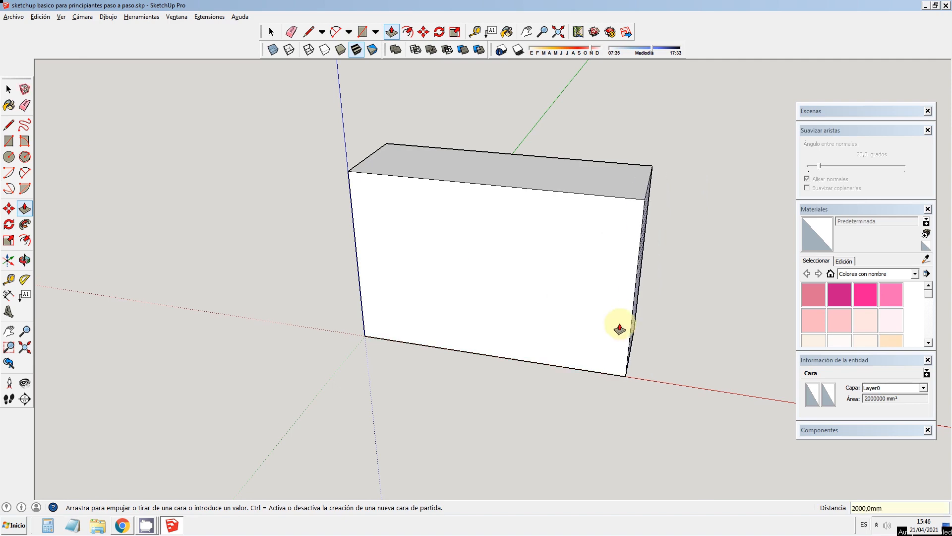
Step: Pull the box's long back face outward 3000 mm along the green axis with Push/Pull
left_click(25, 260)
left_click_drag(662, 317, 153, 293)
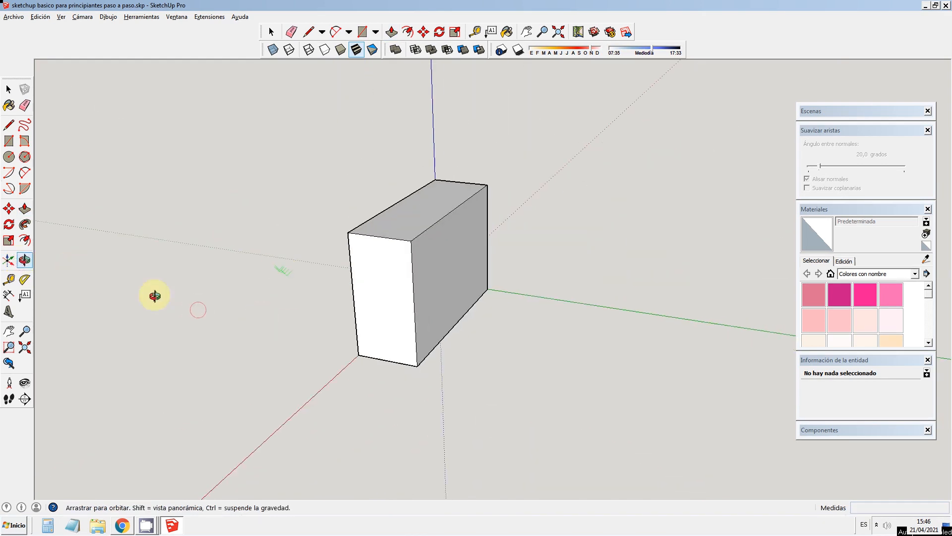
left_click(24, 209)
left_click_drag(434, 292, 620, 343)
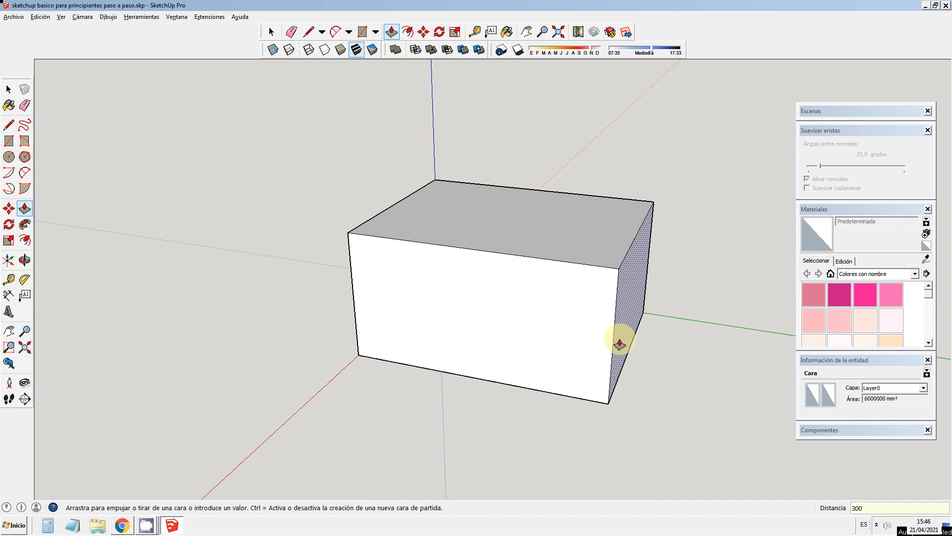
key("Return")
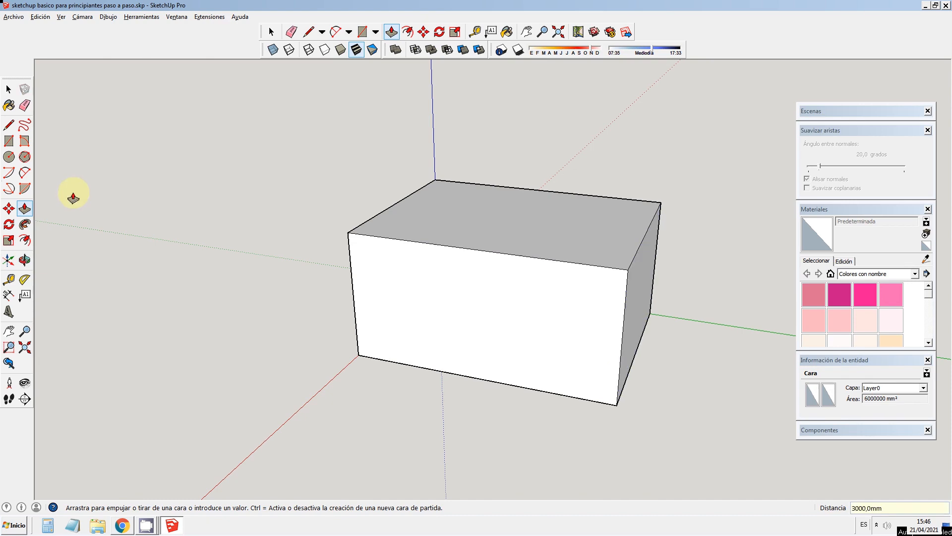
Step: Offset the outline of the box's top face inward by 100 mm
left_click(411, 37)
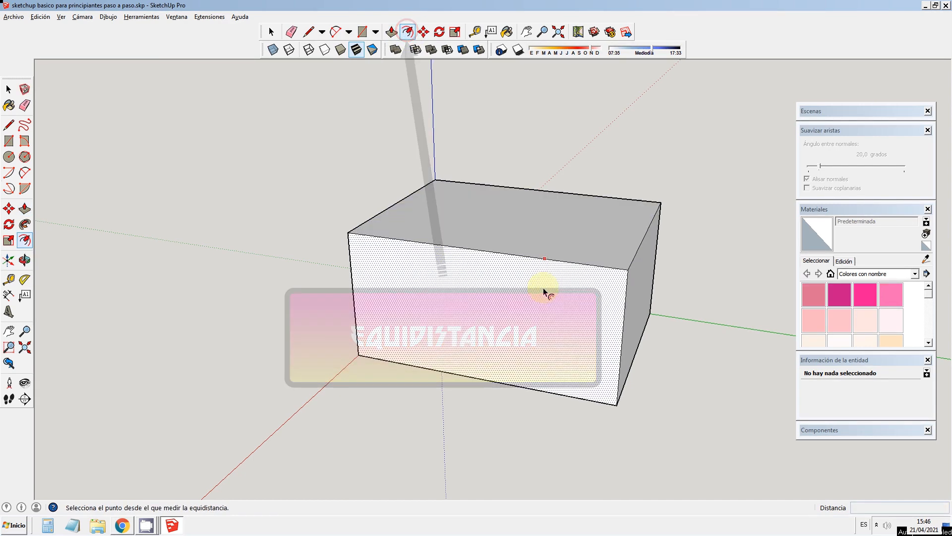
left_click(392, 237)
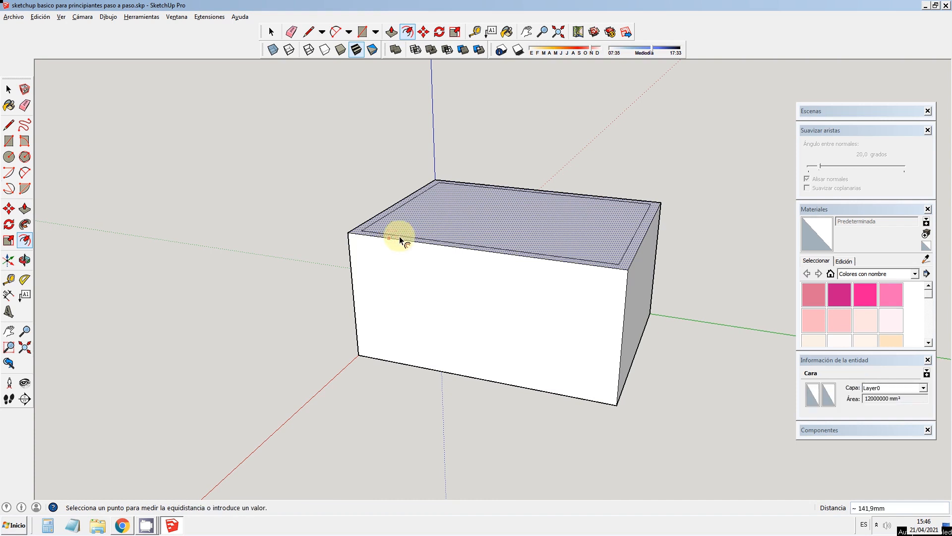
key("Return")
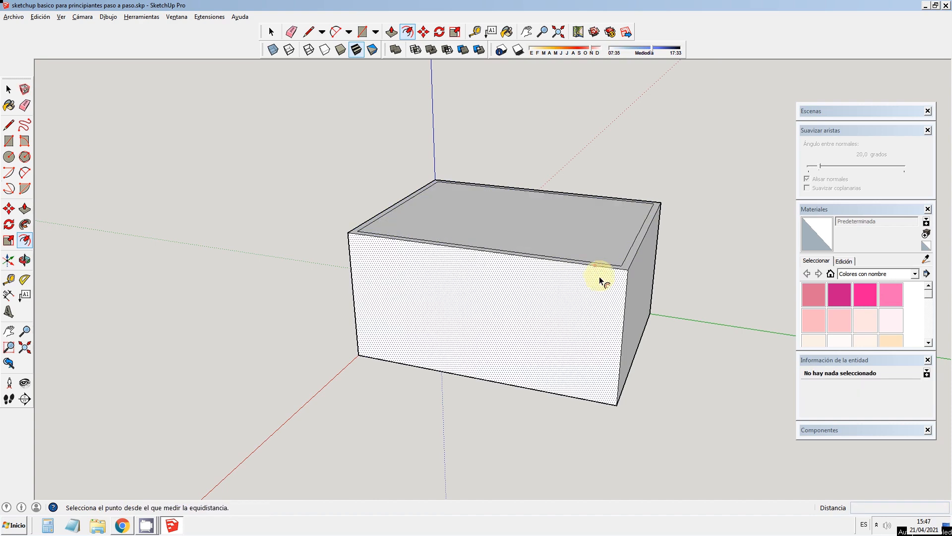
Step: Push the inner top face down 1900 mm with Push/Pull to hollow out the box
scroll(622, 266, "up", 4)
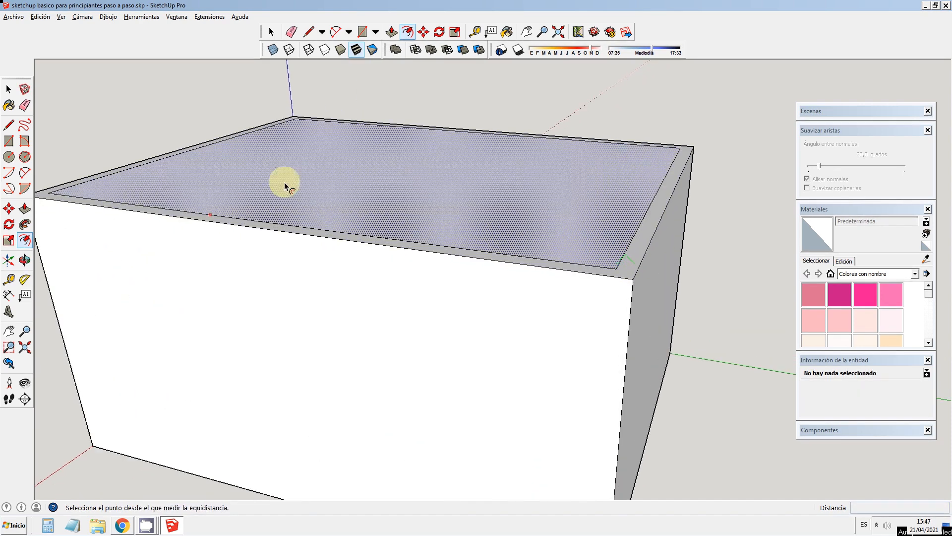
left_click(391, 33)
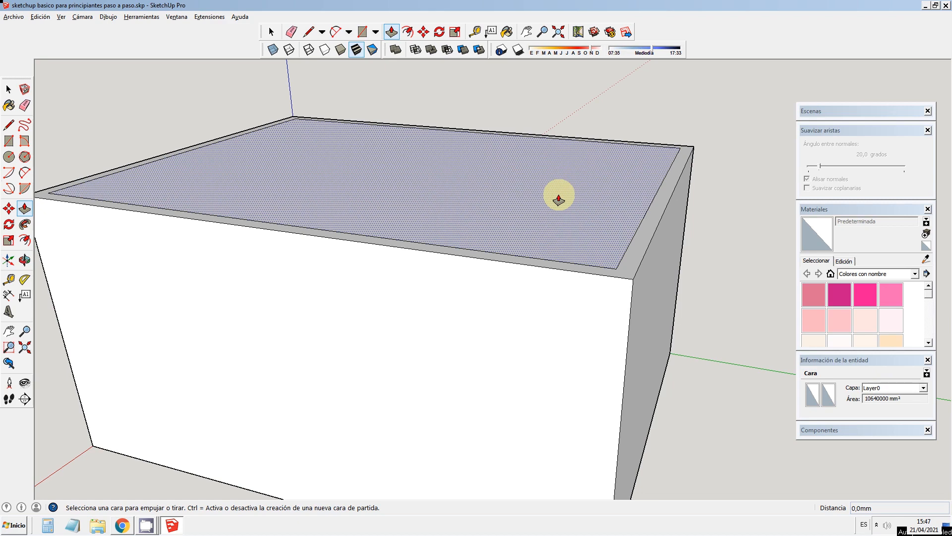
left_click(587, 176)
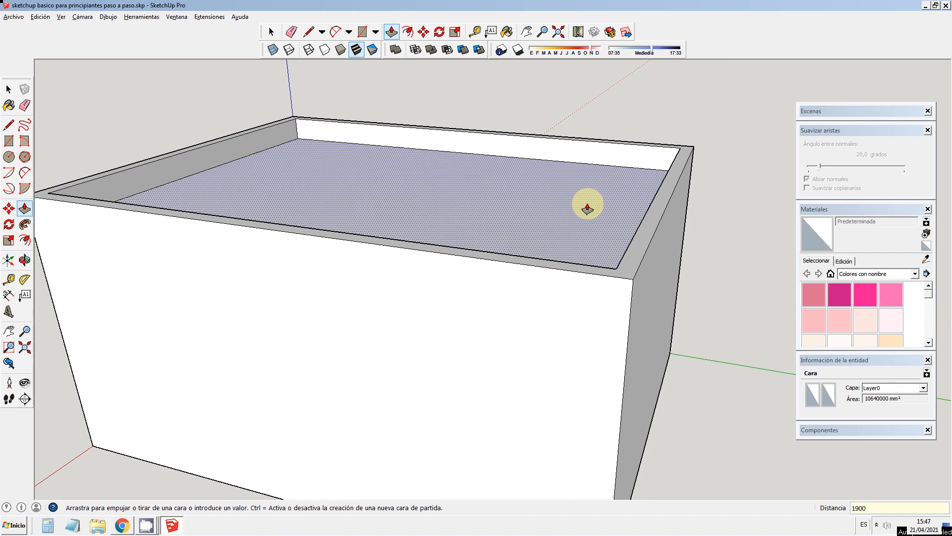
key("Return")
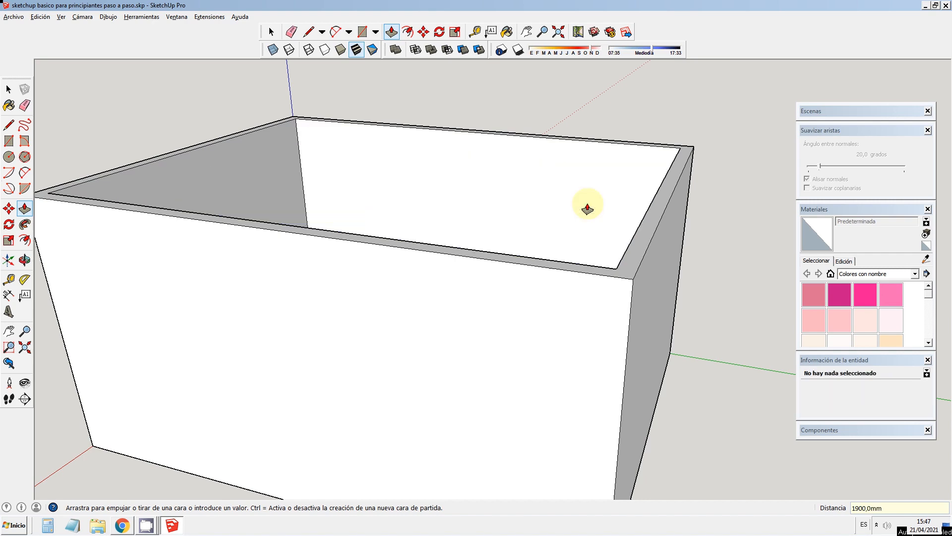
Step: Examine the hollowed box's walls and floor from several sides in X-ray display, and restore opaque faces
left_click(24, 260)
left_click_drag(462, 196, 397, 223)
left_click(272, 49)
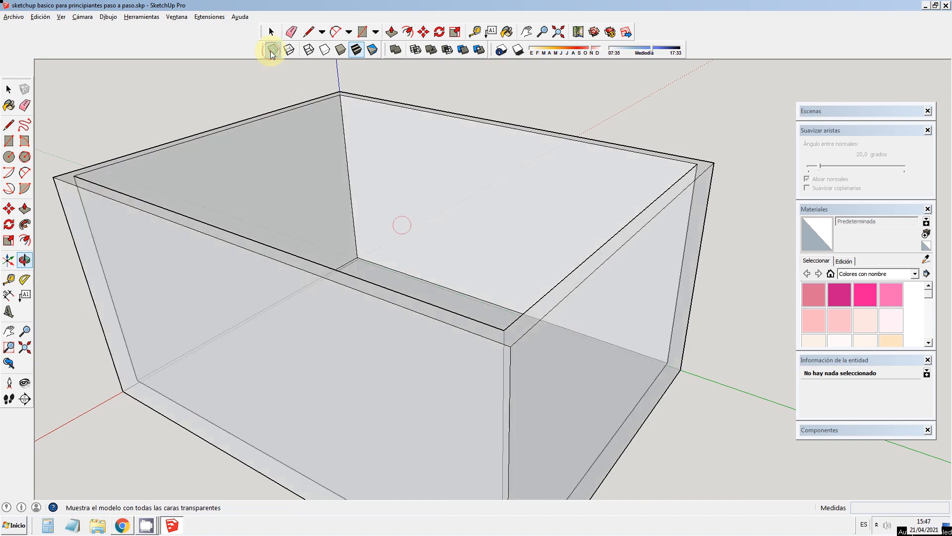
left_click_drag(272, 432, 480, 389)
left_click(9, 89)
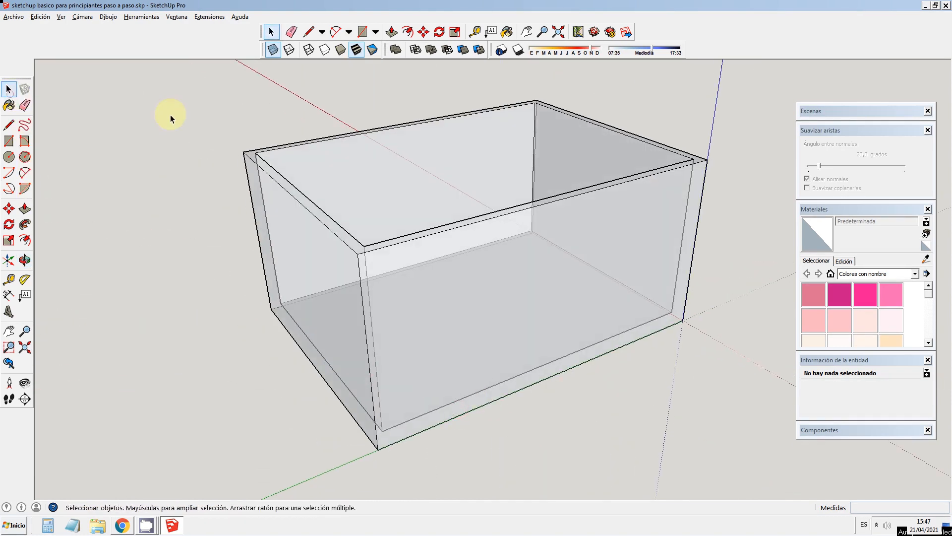
left_click(237, 138)
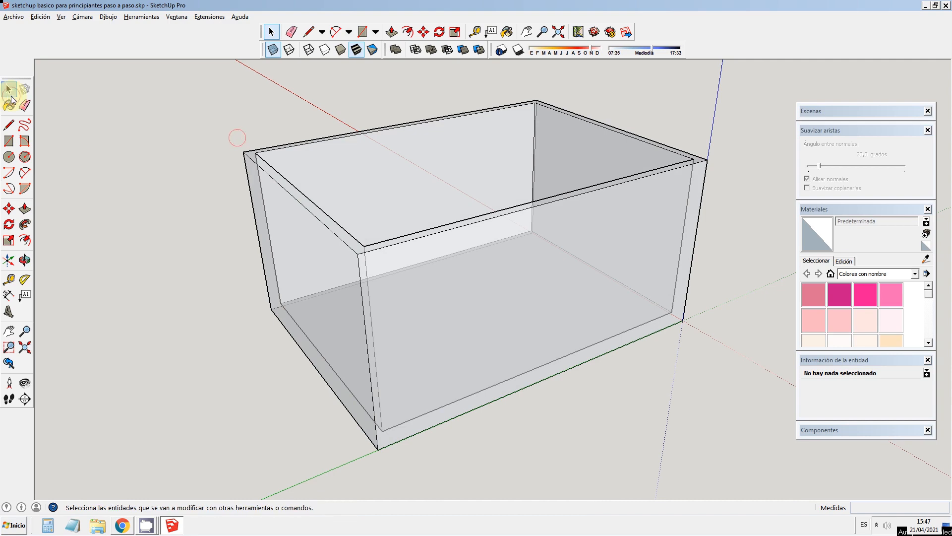
left_click(197, 100)
left_click(25, 260)
left_click_drag(469, 166, 426, 221)
scroll(445, 202, "down", 2)
scroll(502, 181, "up", 1)
scroll(496, 178, "down", 1)
left_click(9, 89)
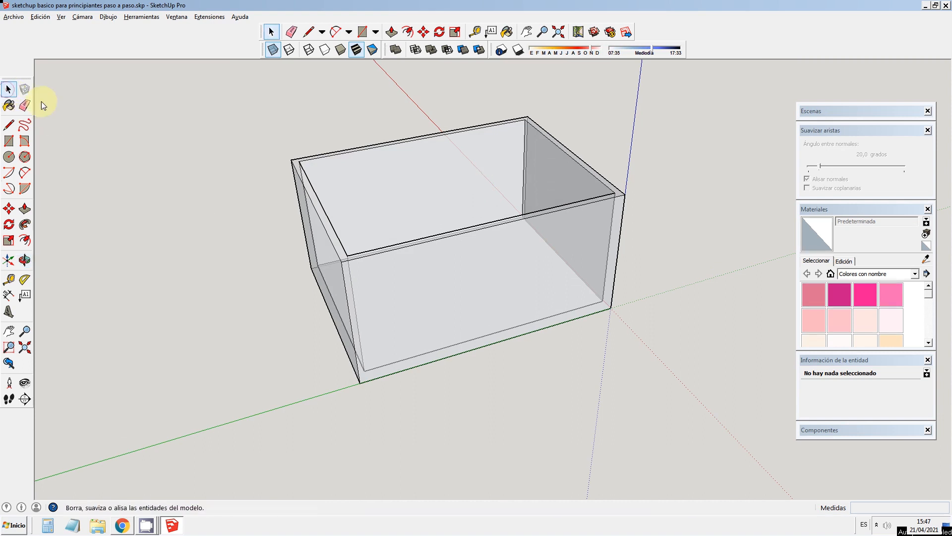
left_click(308, 124)
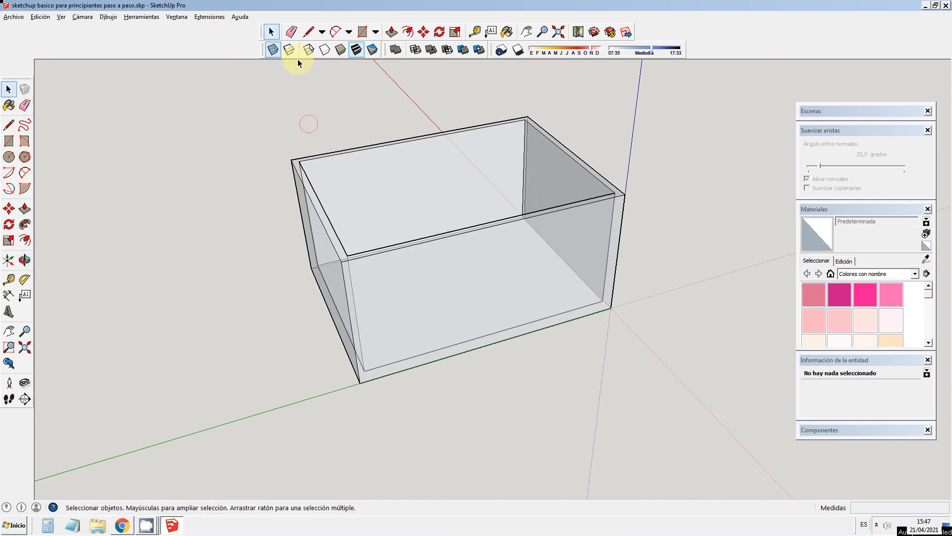
left_click(275, 52)
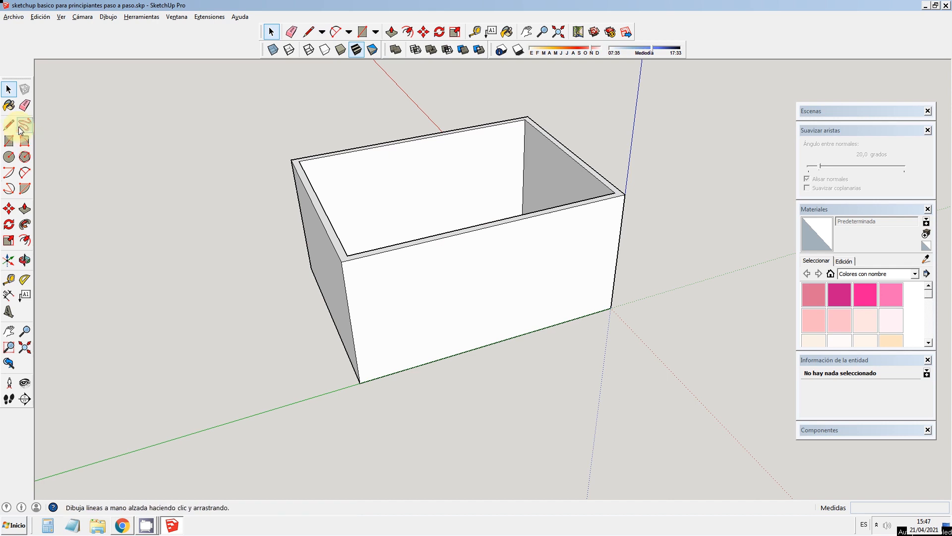
Step: Draw two adjoining rectangles, each 2000 mm high and 500 mm wide, on either side of the long outer wall's midpoint
left_click(8, 140)
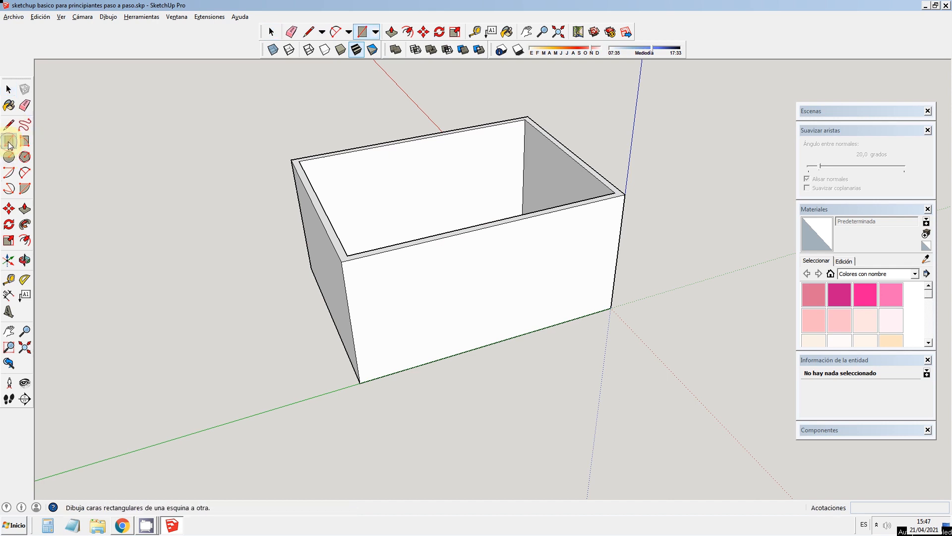
left_click(493, 225)
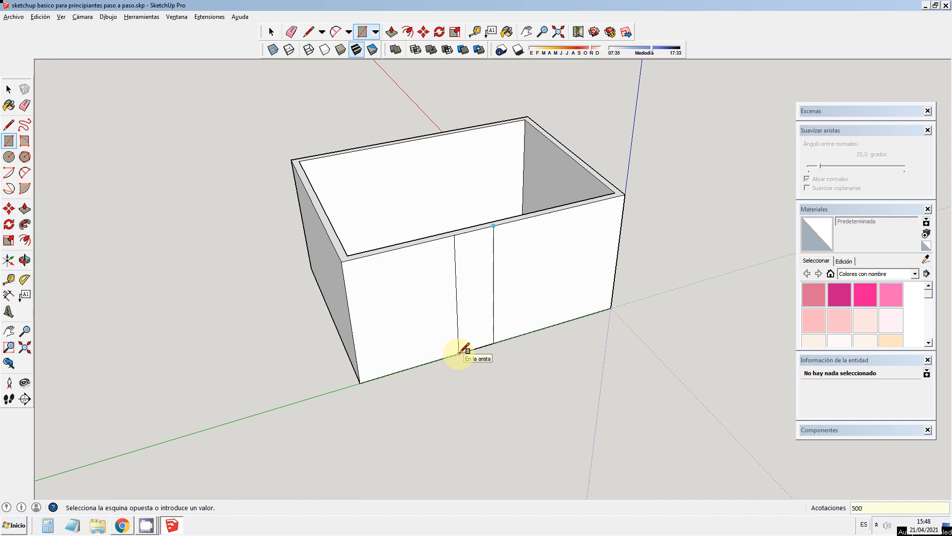
left_click(460, 353)
left_click(494, 226)
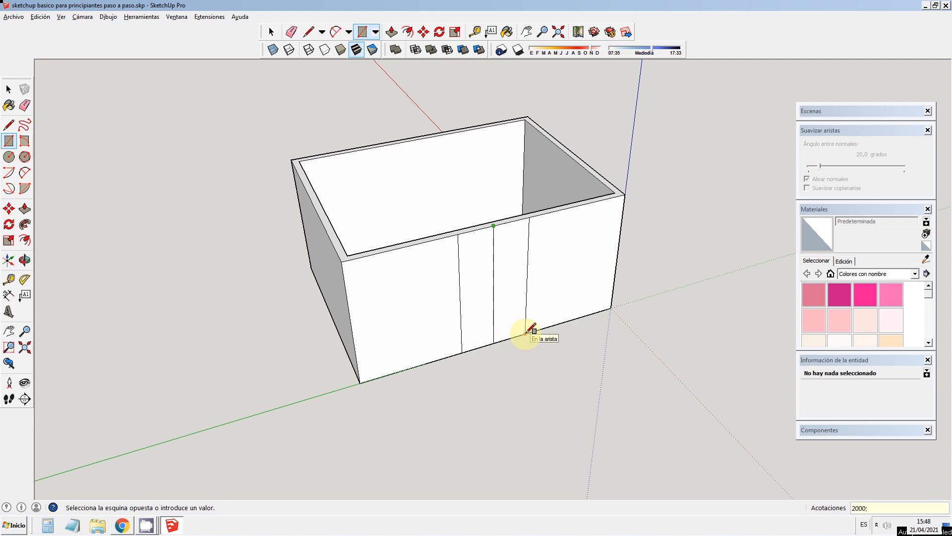
left_click(526, 334)
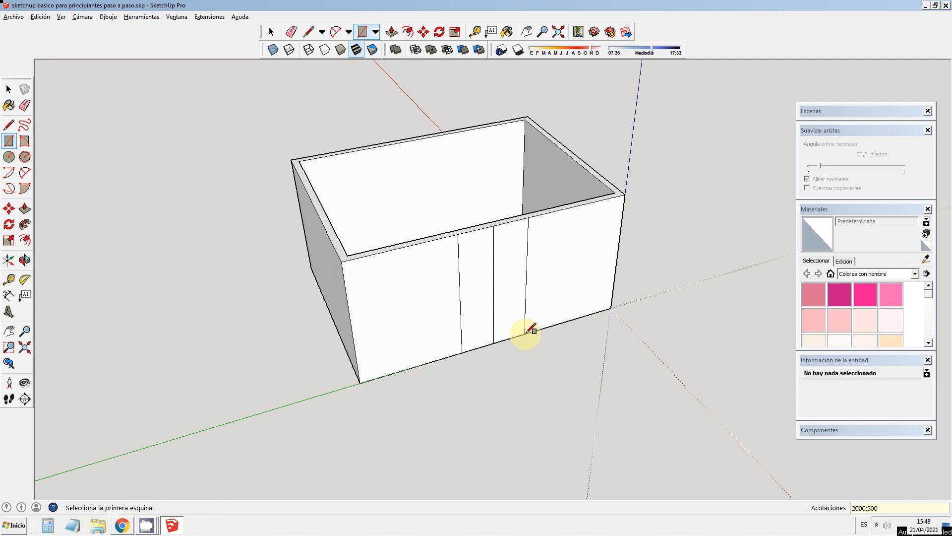
Step: Push both doorway rectangles 100 mm inward through the wall thickness with Push/Pull
left_click(8, 90)
left_click(24, 208)
left_click(487, 286)
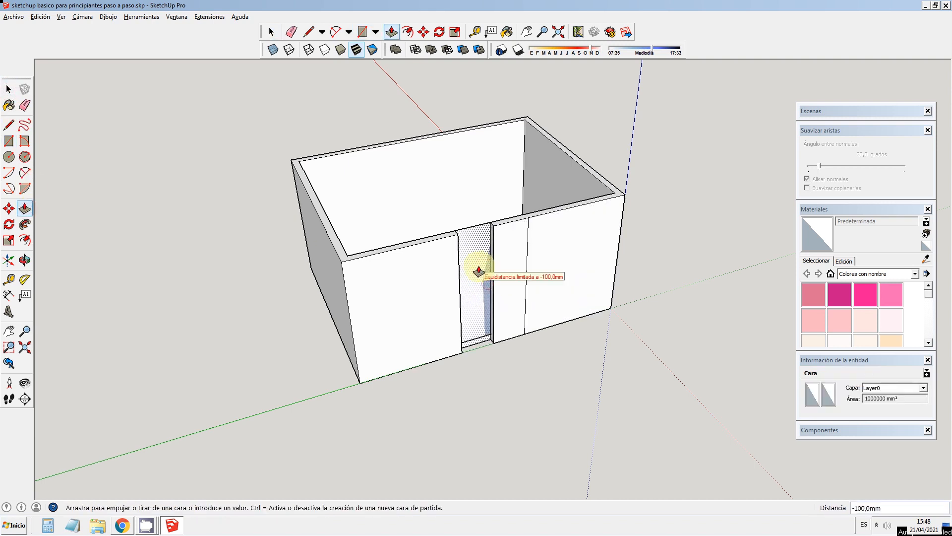
left_click(497, 270)
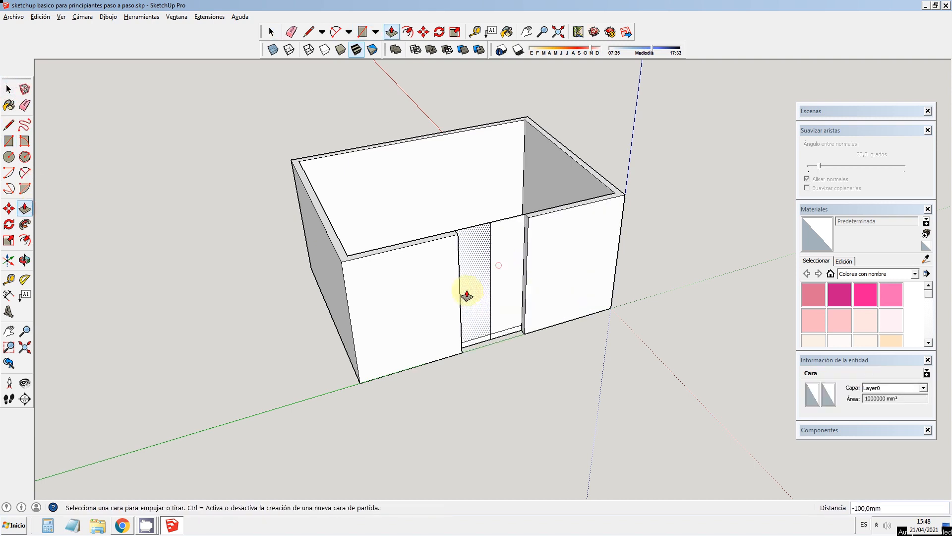
Step: Delete the doorway's vertical centre edge, its remaining face and the edge across its top to open the passage
left_click(8, 90)
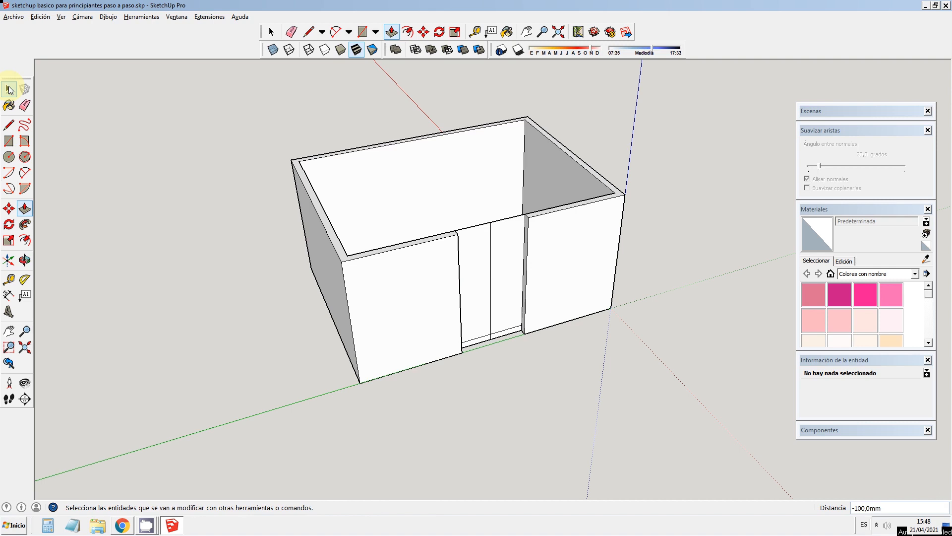
left_click(491, 269)
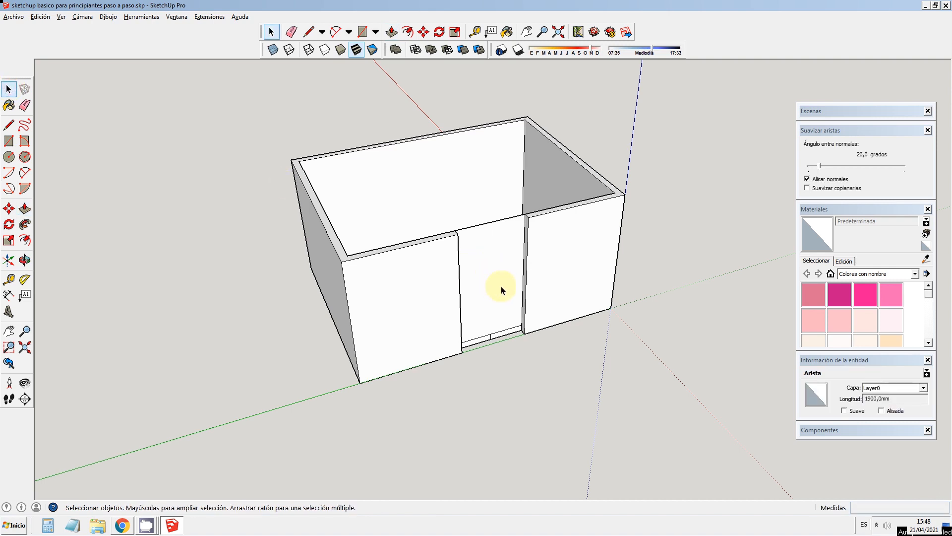
left_click(507, 290)
key("Delete")
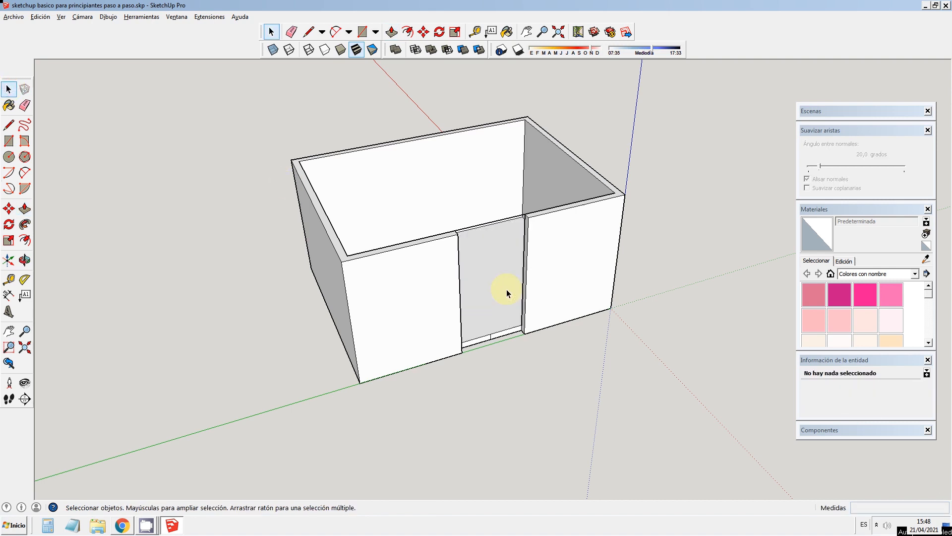
left_click(491, 223)
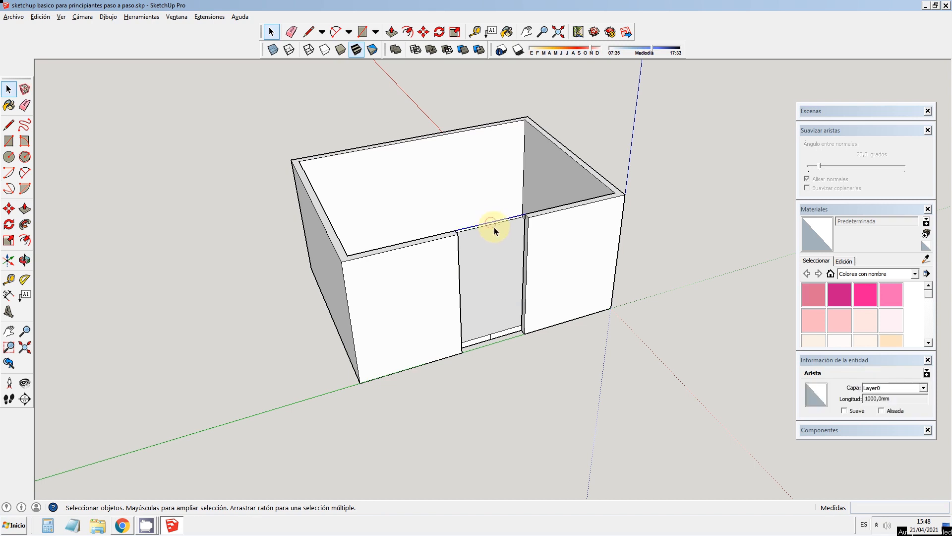
key("Delete")
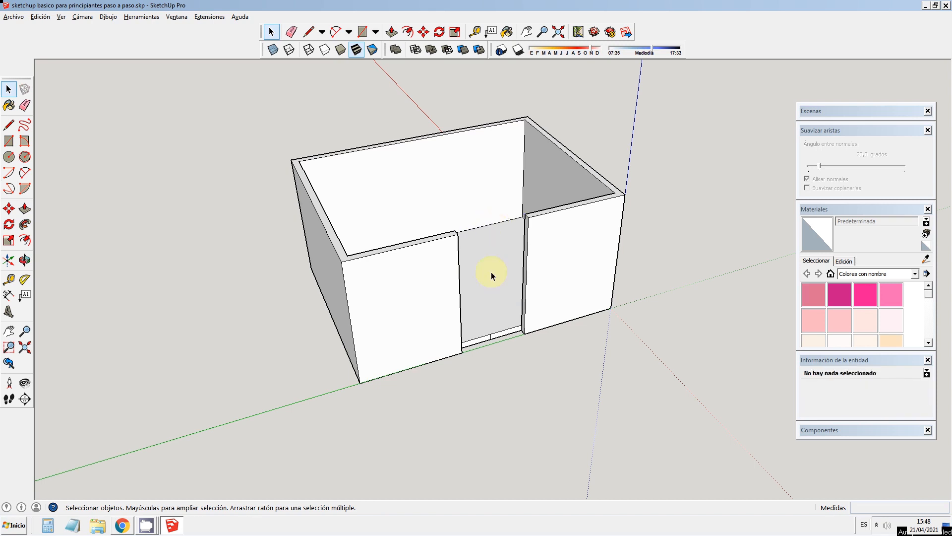
Step: Delete the short edge that divides the floor slab's front face at the bottom of the doorway
left_click(490, 338)
scroll(492, 338, "up", 5)
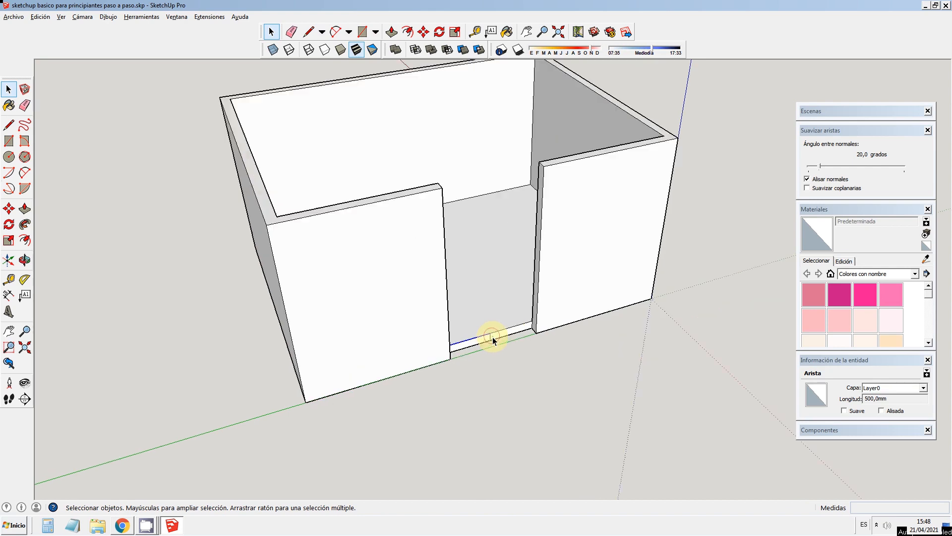
left_click(489, 340)
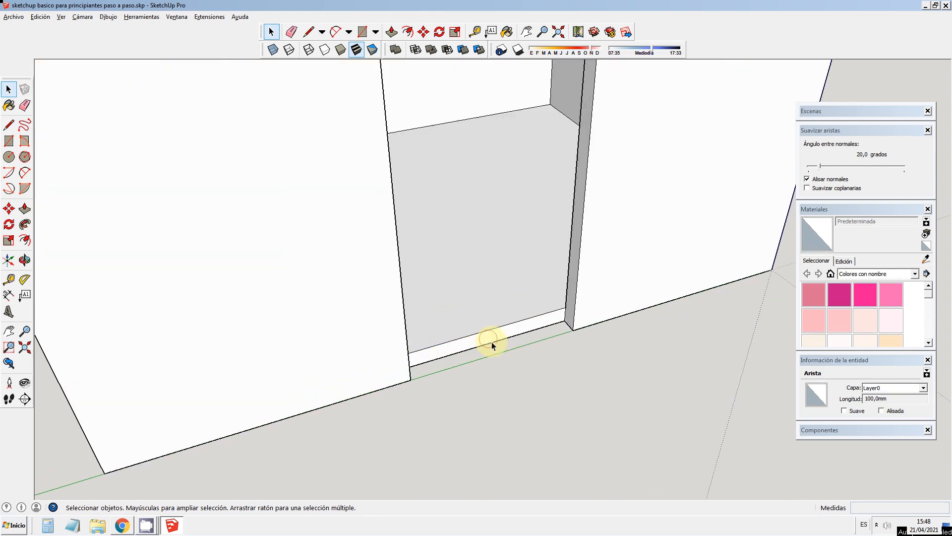
left_click(492, 345)
scroll(516, 333, "down", 6)
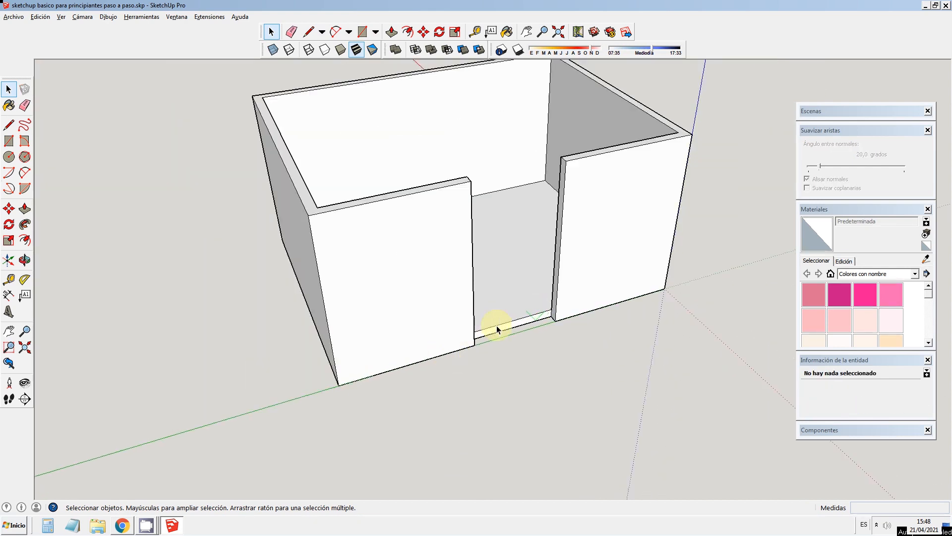
Step: Examine the room's interior, walls and doorway from a higher viewpoint
left_click(24, 259)
left_click_drag(618, 295, 564, 319)
scroll(564, 319, "down", 2)
scroll(591, 304, "down", 3)
left_click_drag(735, 267, 652, 276)
scroll(518, 166, "up", 4)
scroll(610, 187, "down", 2)
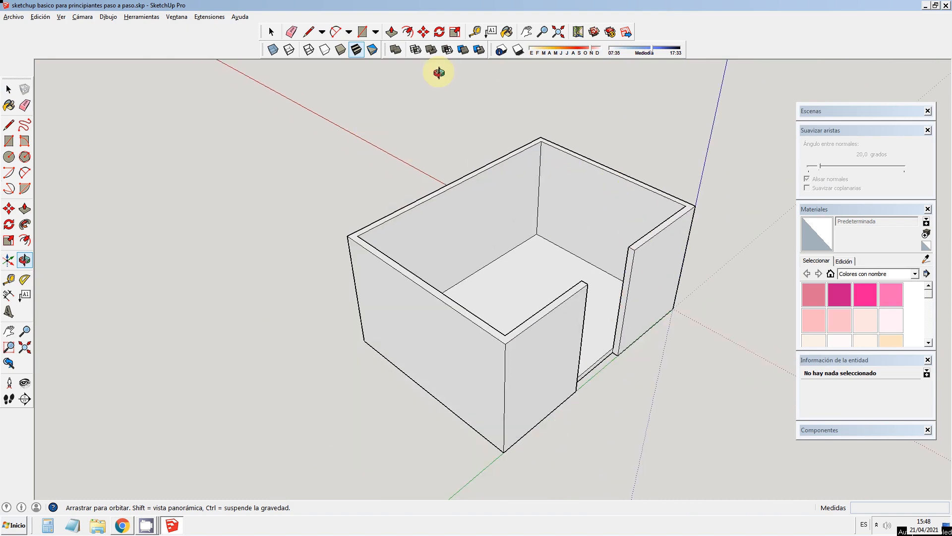
Step: Select all of the room's connected faces and edges and turn them into a group
left_click(8, 89)
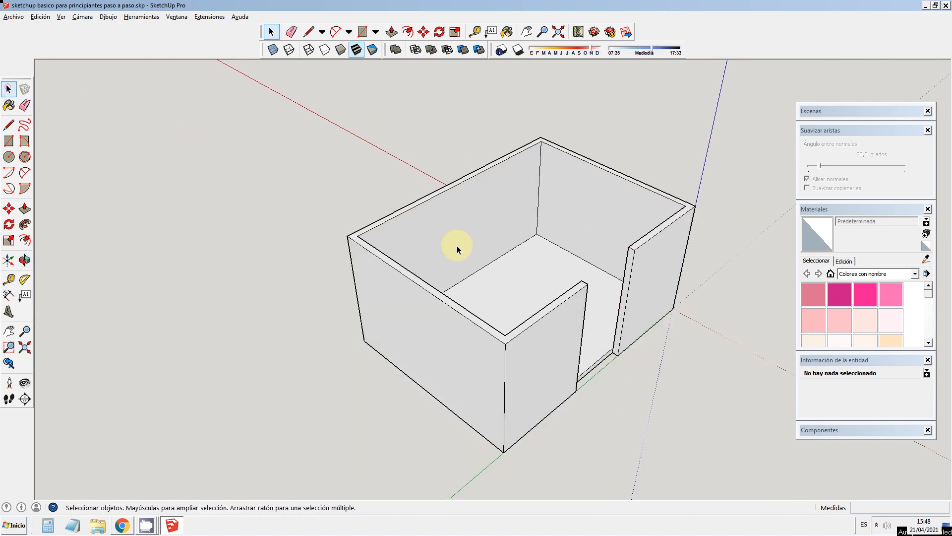
left_click(468, 241)
left_click(327, 156)
left_click(435, 229)
key("a")
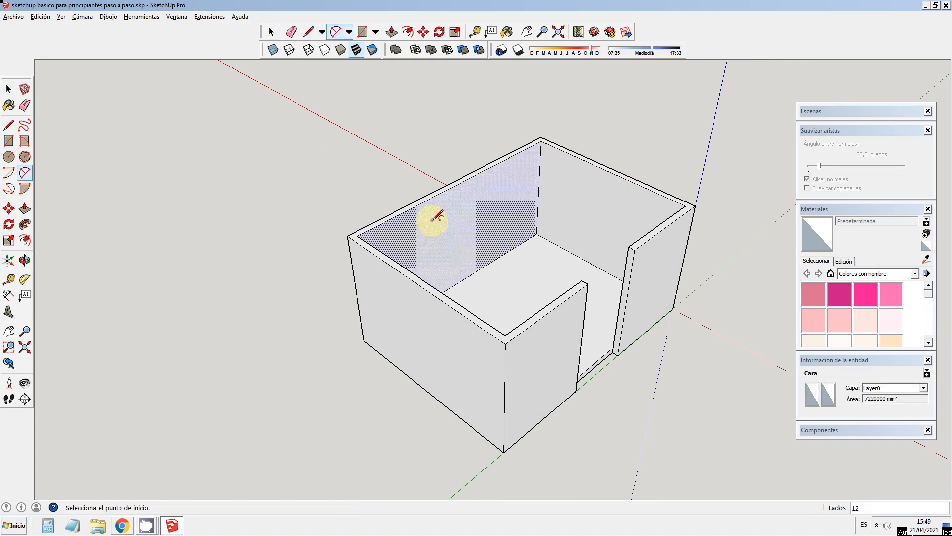
left_click(9, 89)
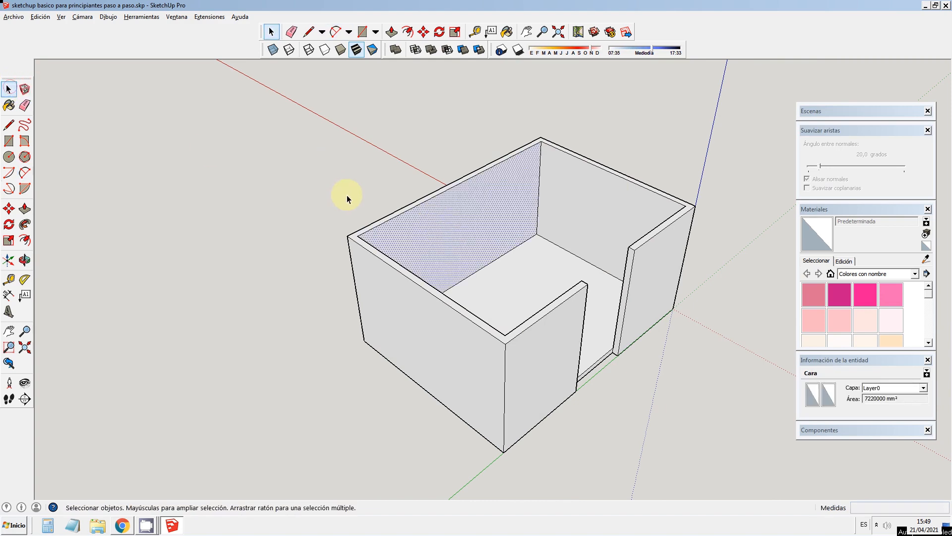
triple_click(435, 224)
right_click(436, 221)
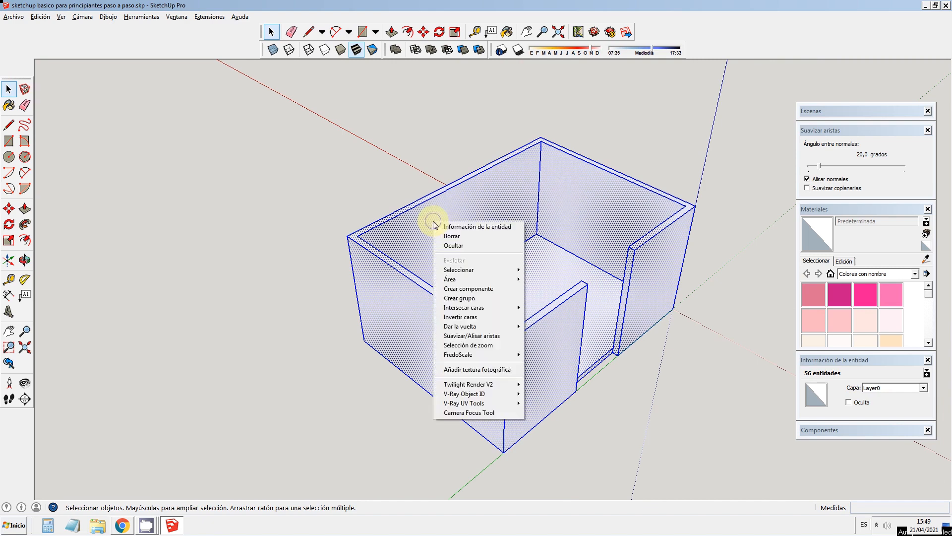
left_click(472, 300)
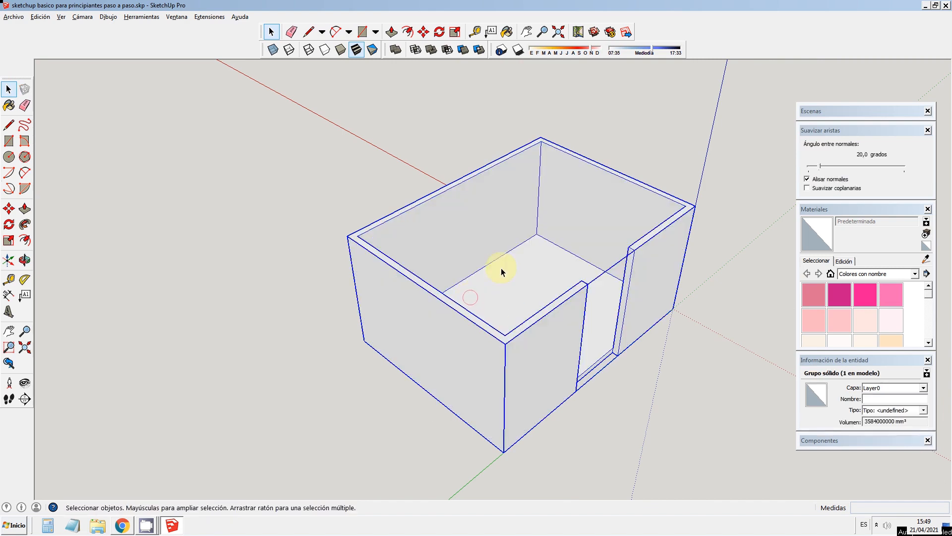
left_click(423, 33)
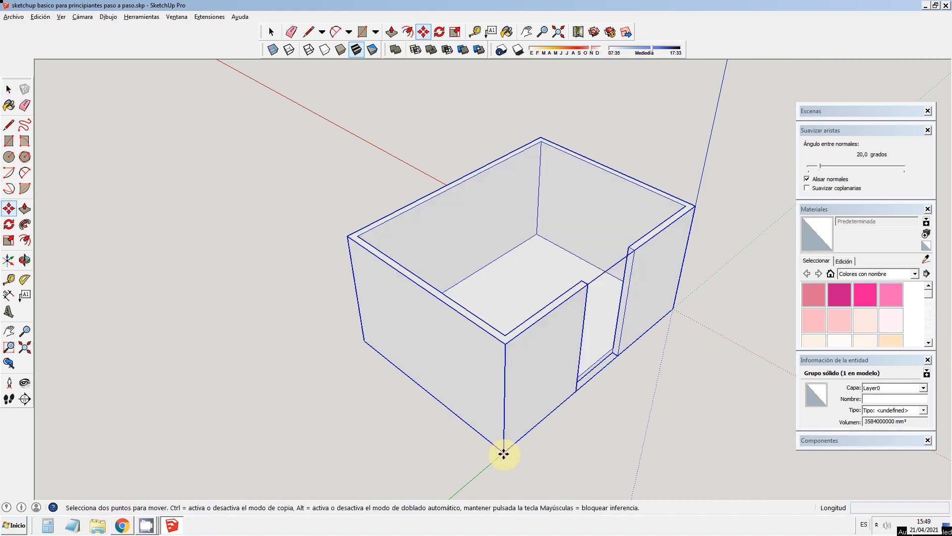
scroll(347, 300, "down", 4)
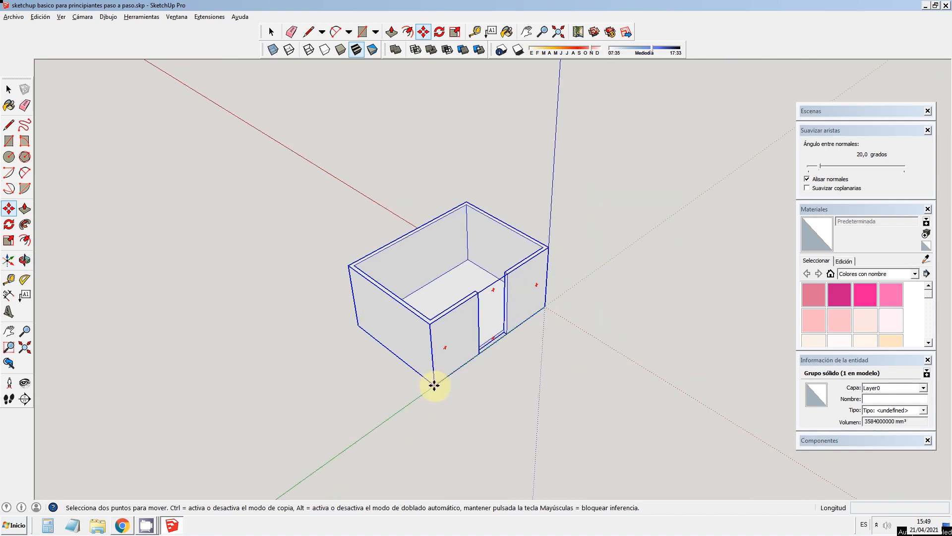
left_click(434, 385)
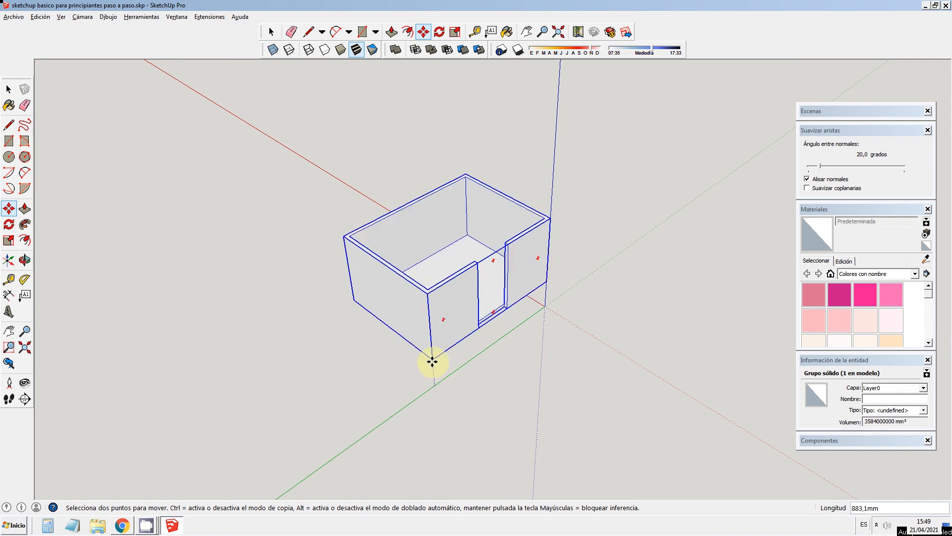
key("Escape")
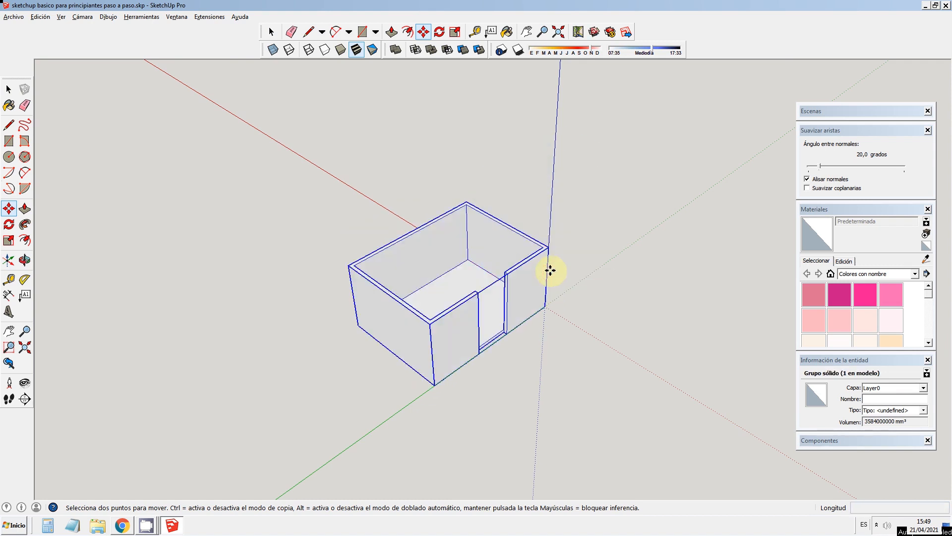
Step: Copy the room group 4000 mm along the green axis from its outer base corner to the origin corner, and repeat the copy *5
left_click(433, 384)
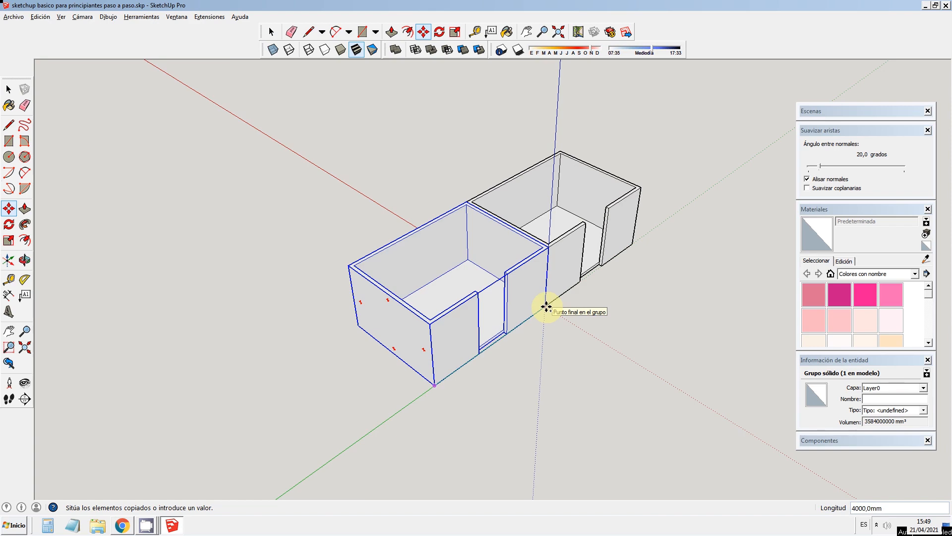
scroll(546, 306, "up", 3)
scroll(542, 306, "down", 2)
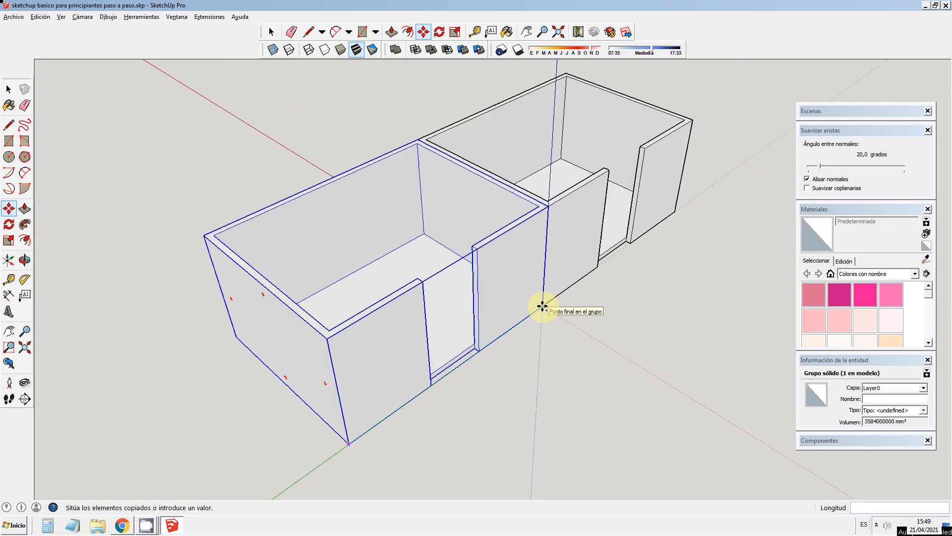
scroll(542, 306, "down", 2)
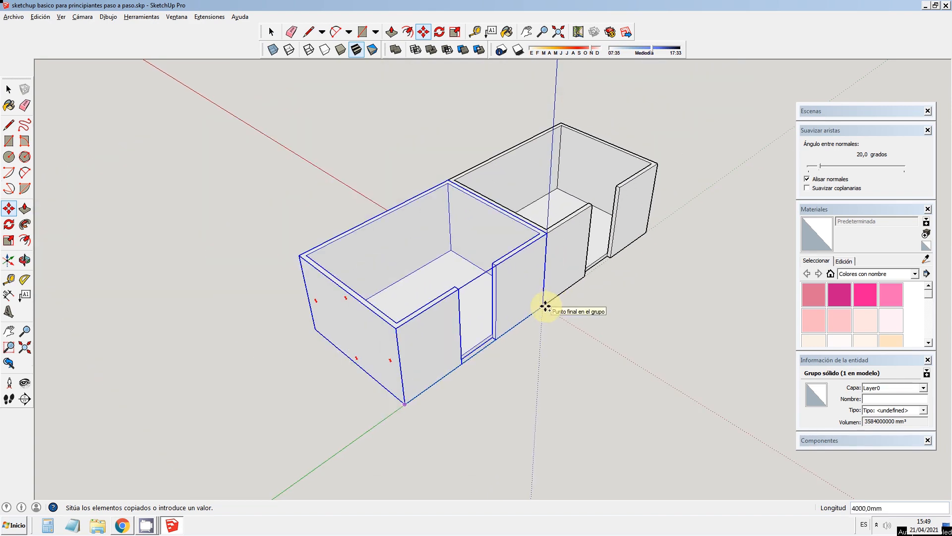
left_click(545, 306)
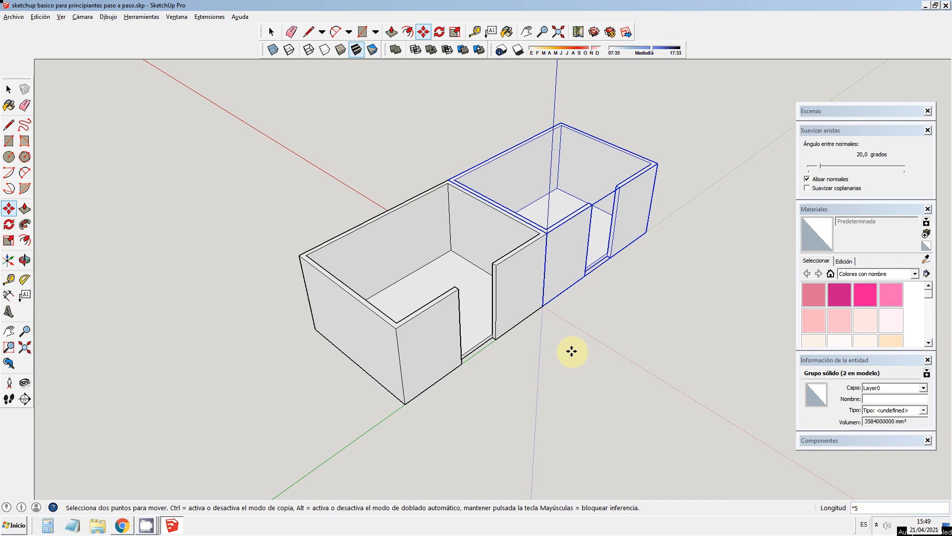
key("Return")
scroll(370, 304, "down", 3)
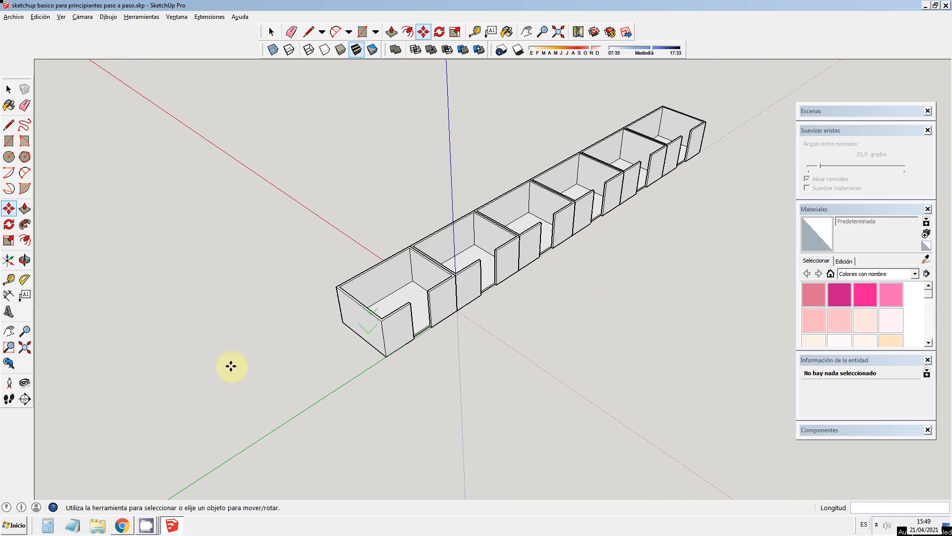
Step: Inspect the row of rooms from the doorway side and undo the array of copies
left_click(24, 259)
left_click_drag(577, 339, 445, 304)
left_click_drag(383, 291, 355, 315)
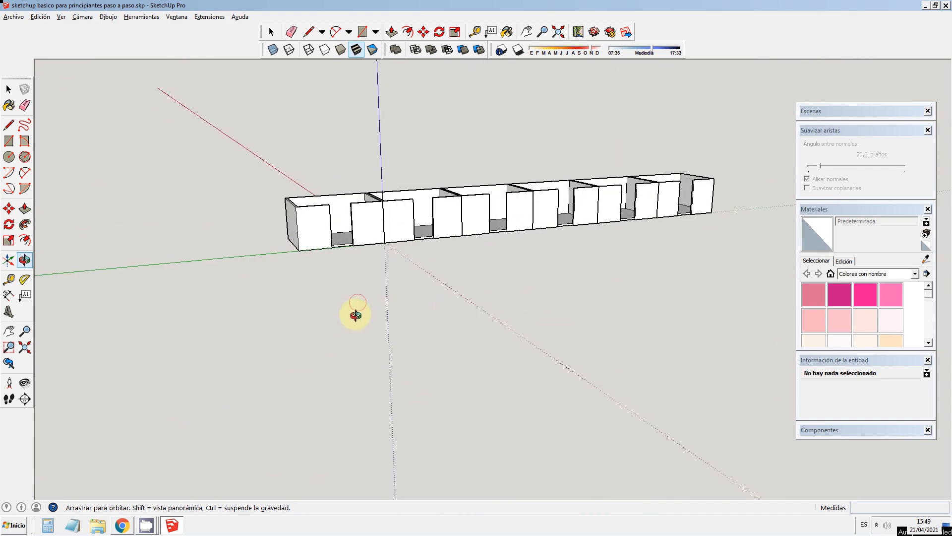
key("ctrl+z")
left_click(9, 89)
scroll(357, 191, "up", 5)
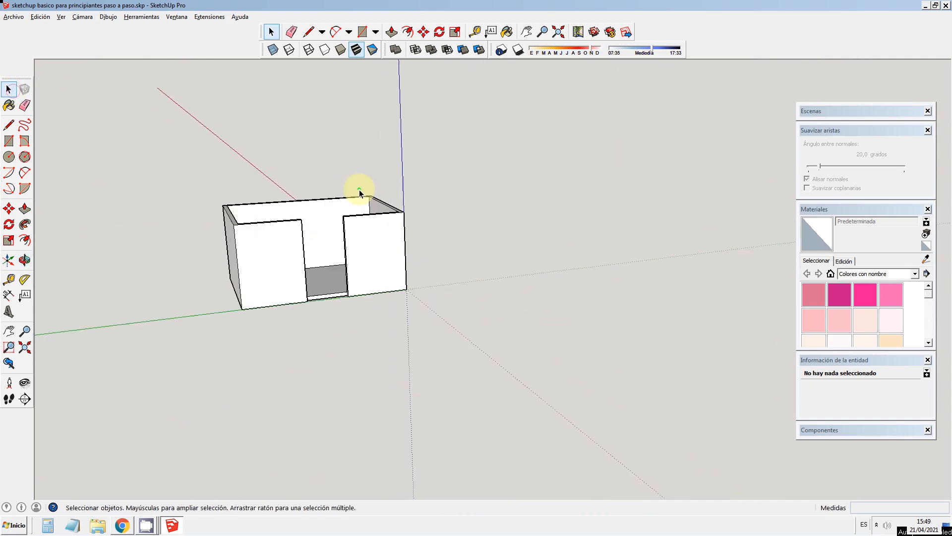
left_click(24, 260)
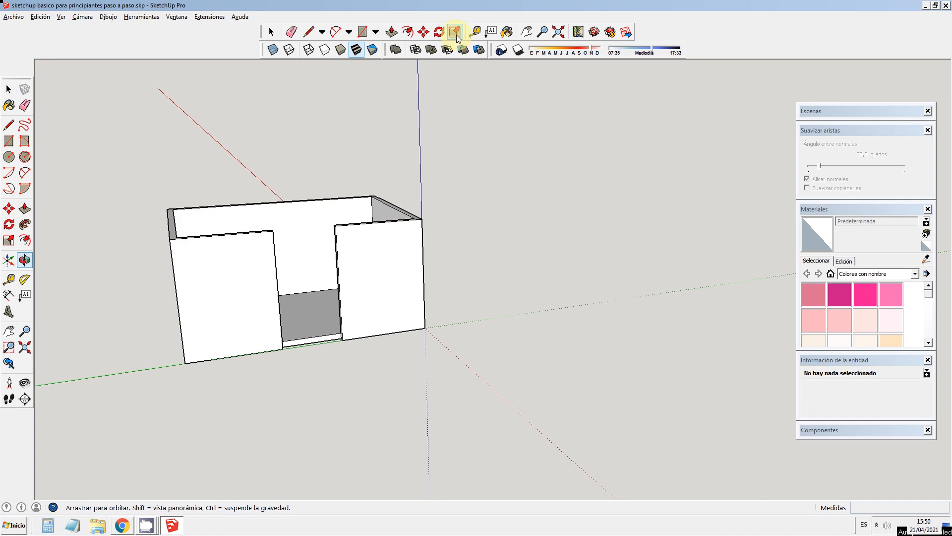
left_click(8, 89)
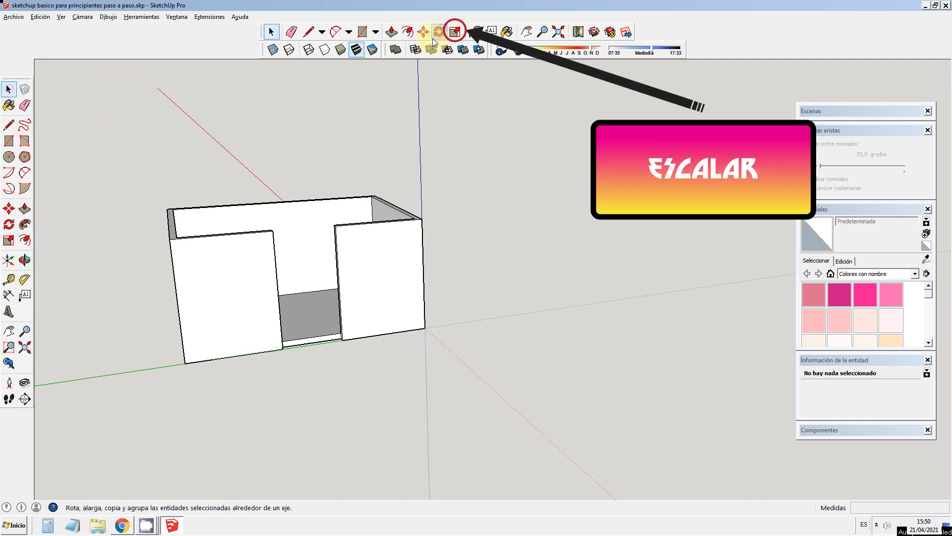
left_click(439, 31)
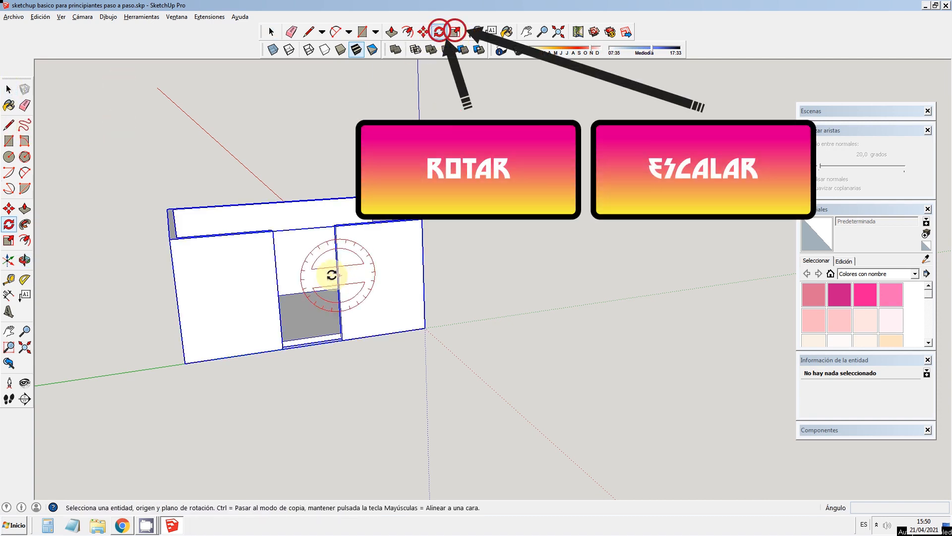
left_click(8, 89)
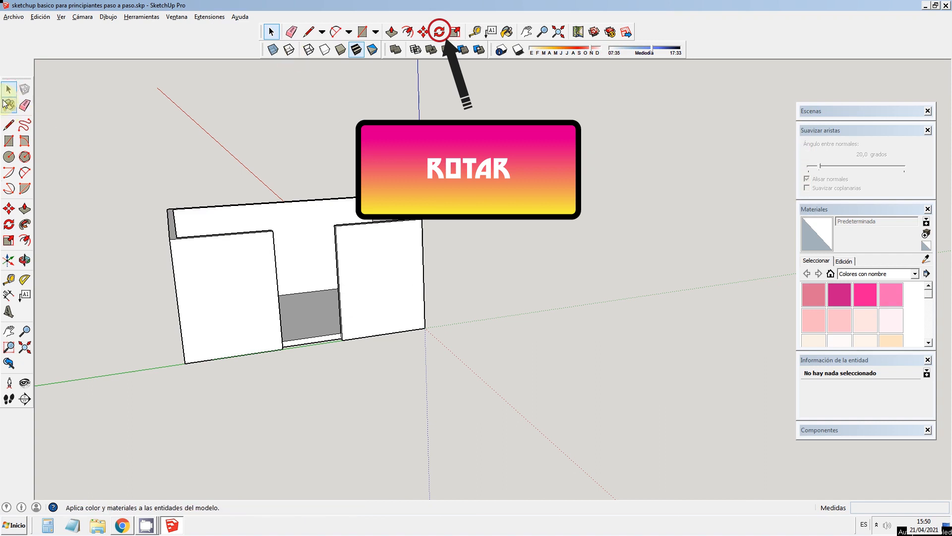
Step: Try rotating the room group horizontally about the blue axis, using its base corner at the origin as the pivot
left_click(24, 260)
left_click_drag(445, 309, 370, 218)
left_click_drag(427, 325, 401, 205)
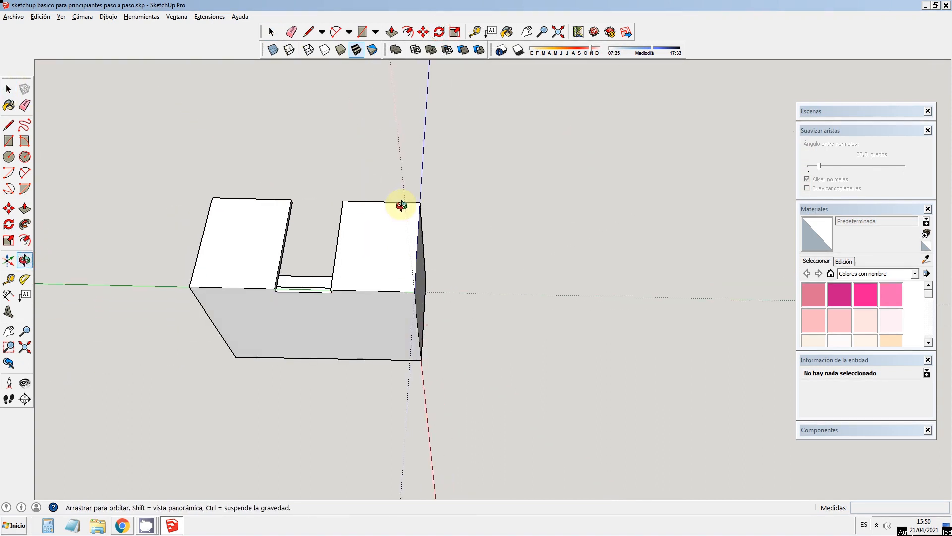
left_click(438, 33)
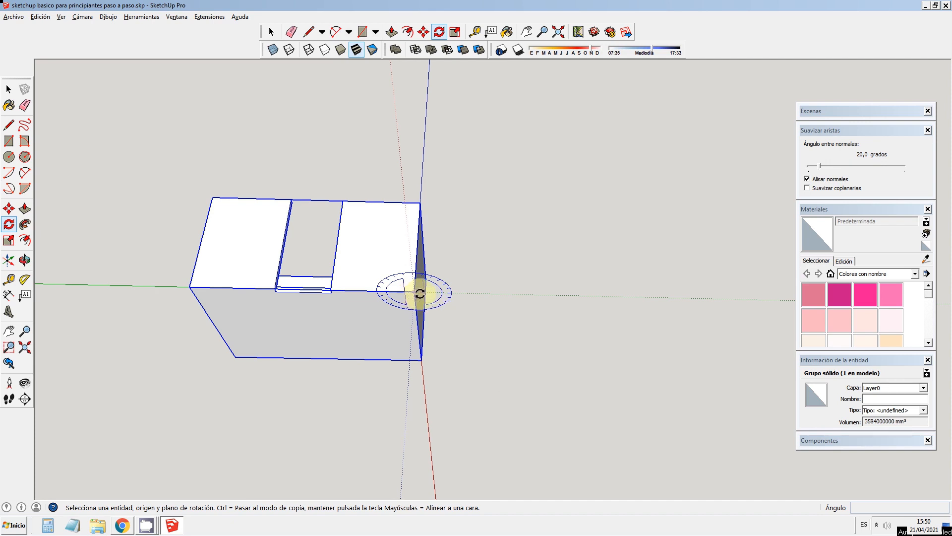
key("Escape")
left_click(25, 258)
left_click_drag(411, 244, 314, 272)
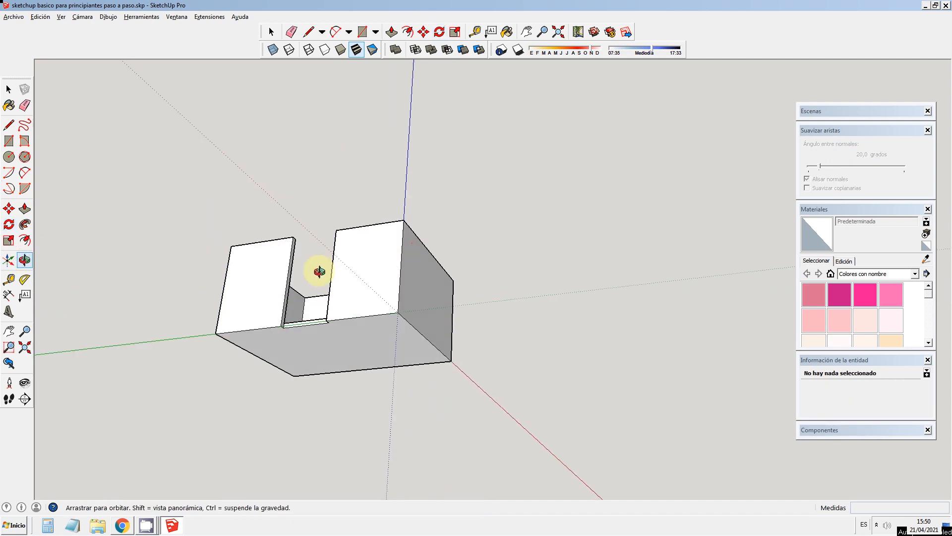
left_click(8, 225)
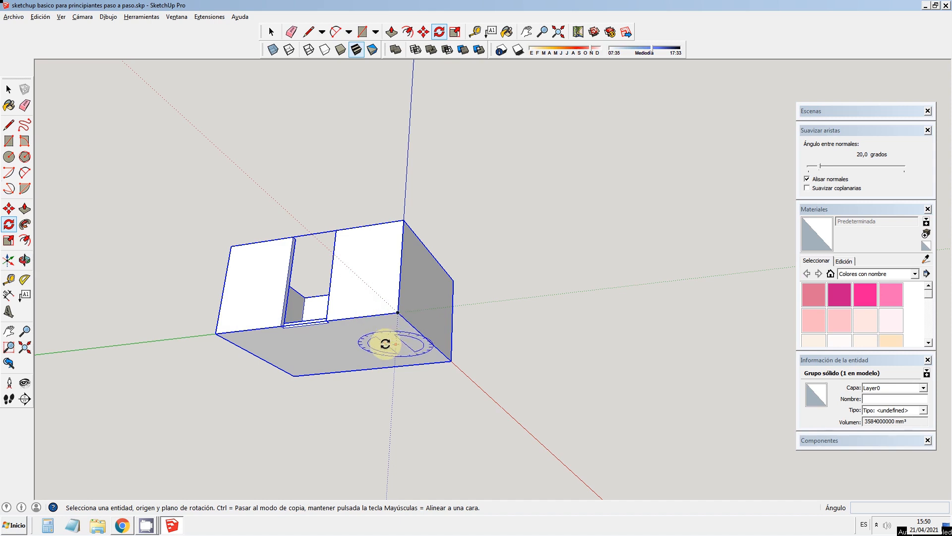
left_click(398, 313)
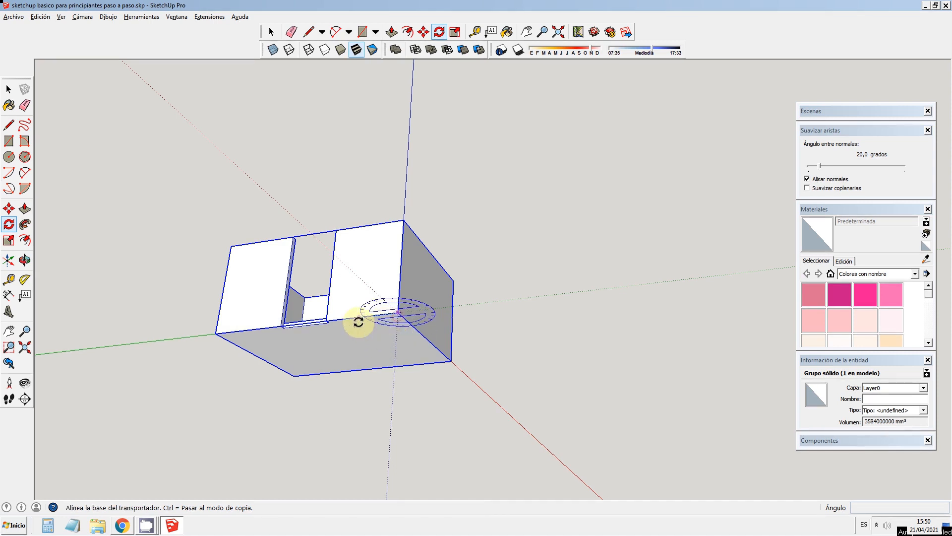
left_click(217, 337)
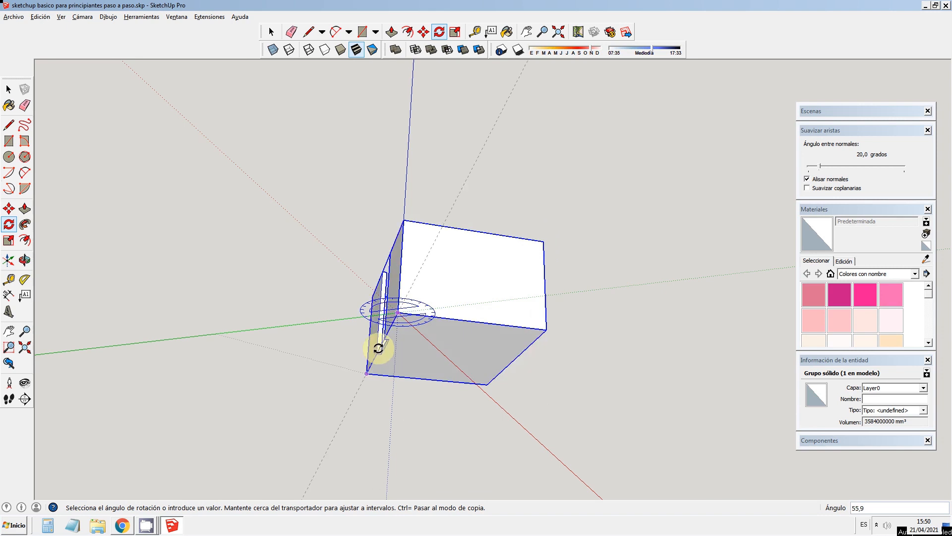
left_click(334, 318)
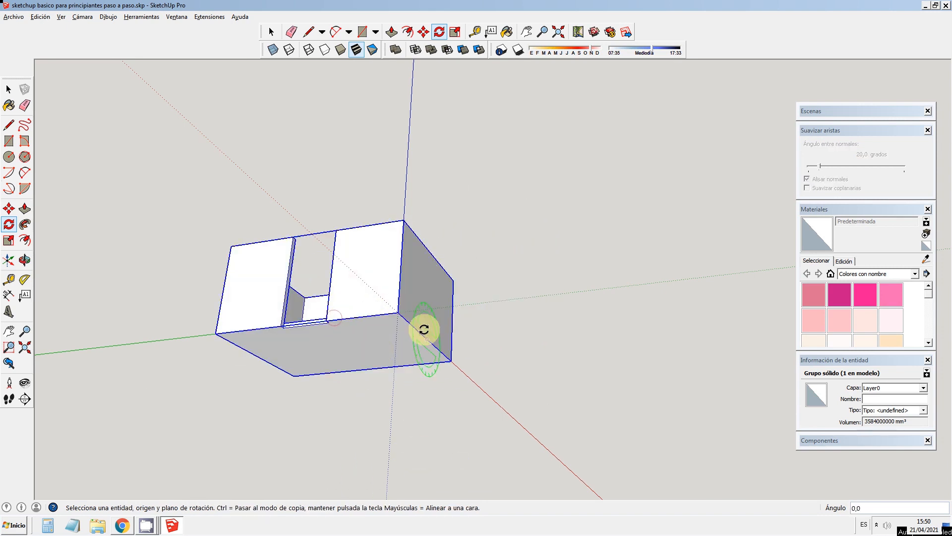
Step: Try tilting the room group about the green axis with the pivot at the origin corner
left_click(399, 313)
left_click(437, 347)
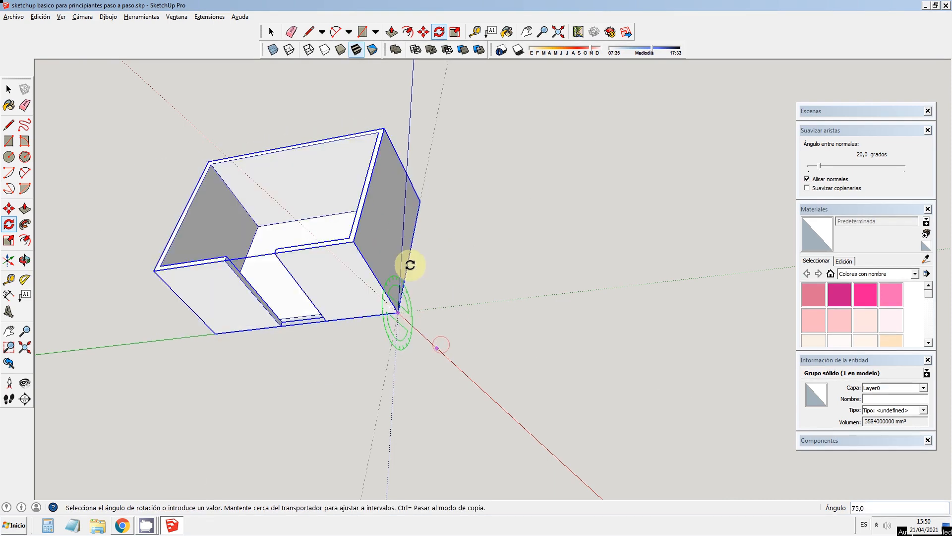
left_click(422, 331)
Step: Try rotating the room group 180 degrees about the red axis from the origin corner
left_click(393, 311)
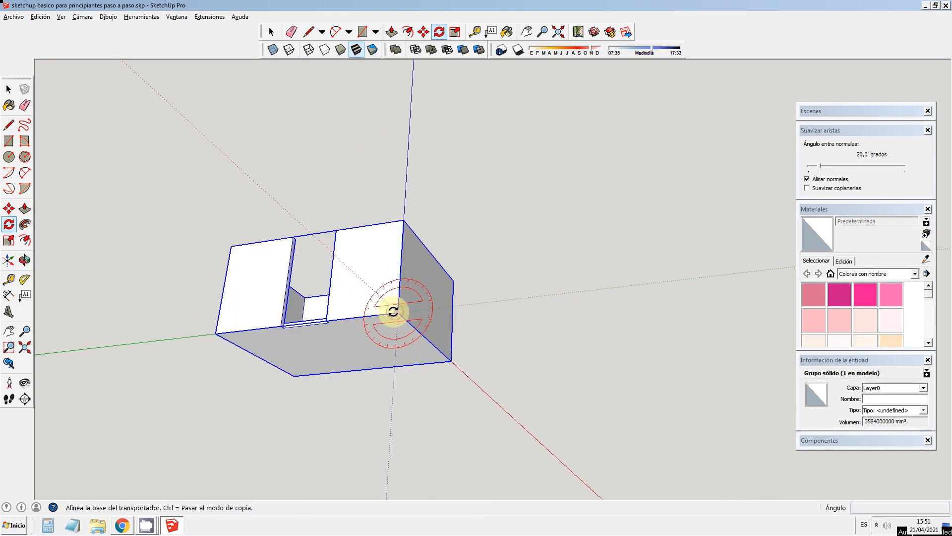
left_click(357, 316)
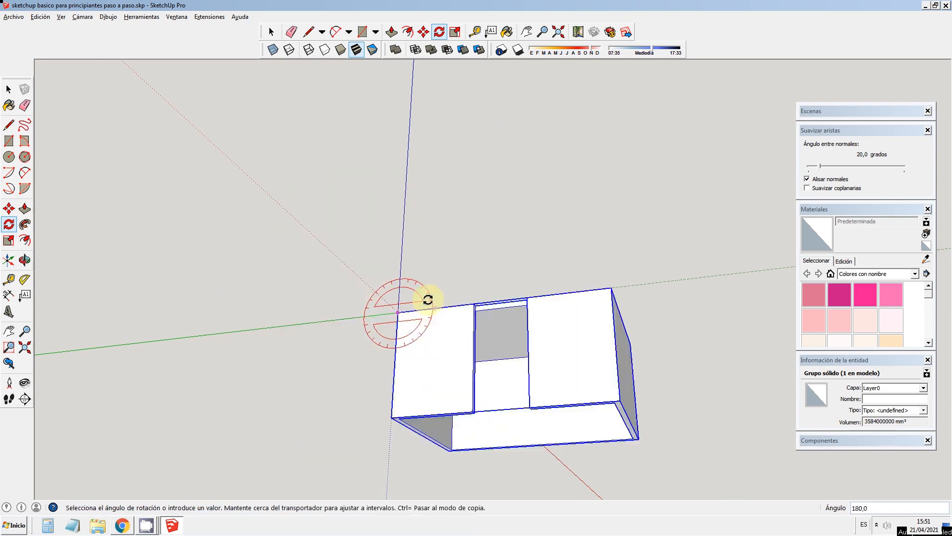
key("Escape")
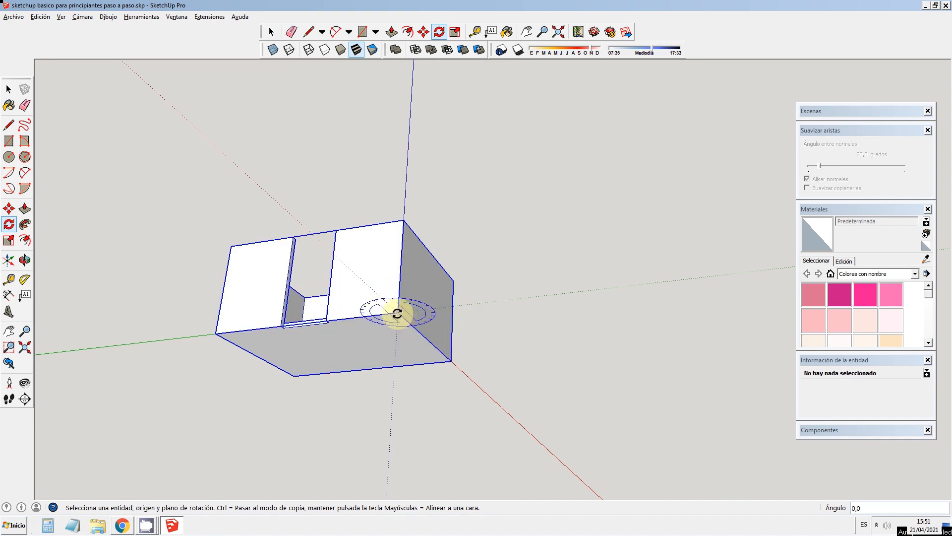
Step: Rotate the room group 7.5 degrees about the red axis at the origin corner and undo that rotation
left_click(397, 312)
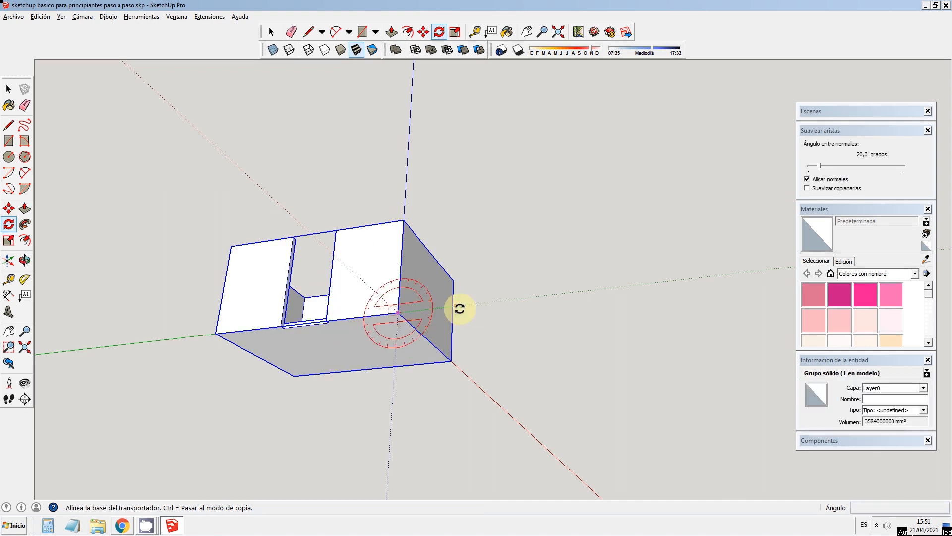
left_click(600, 289)
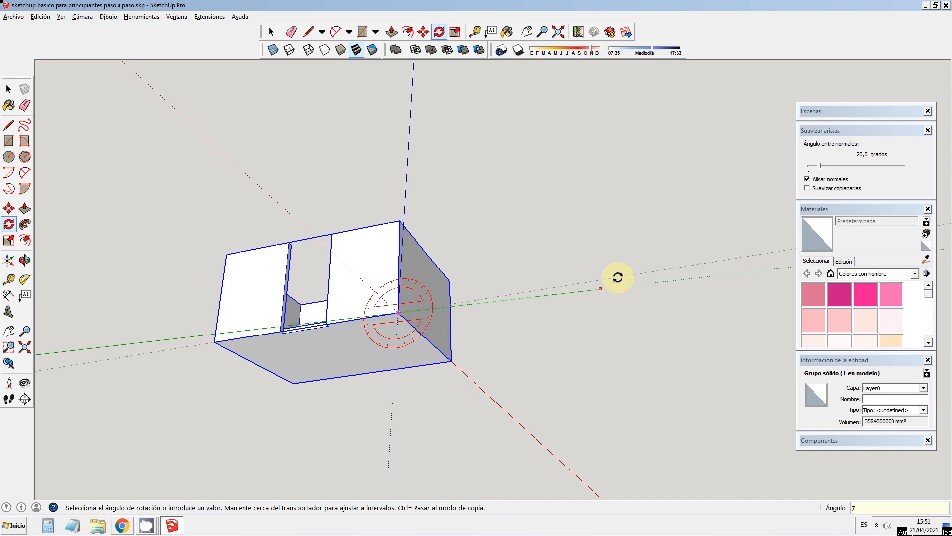
left_click(618, 276)
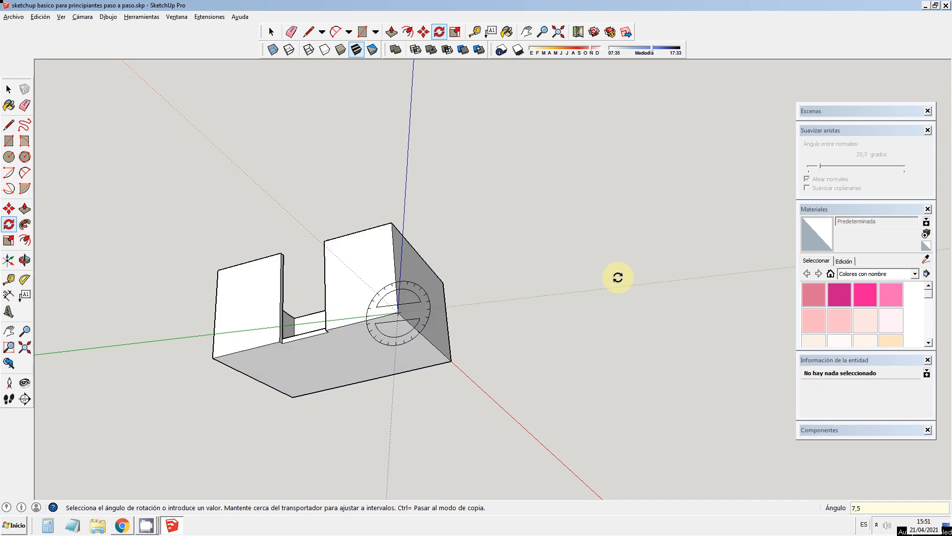
key("ctrl+z")
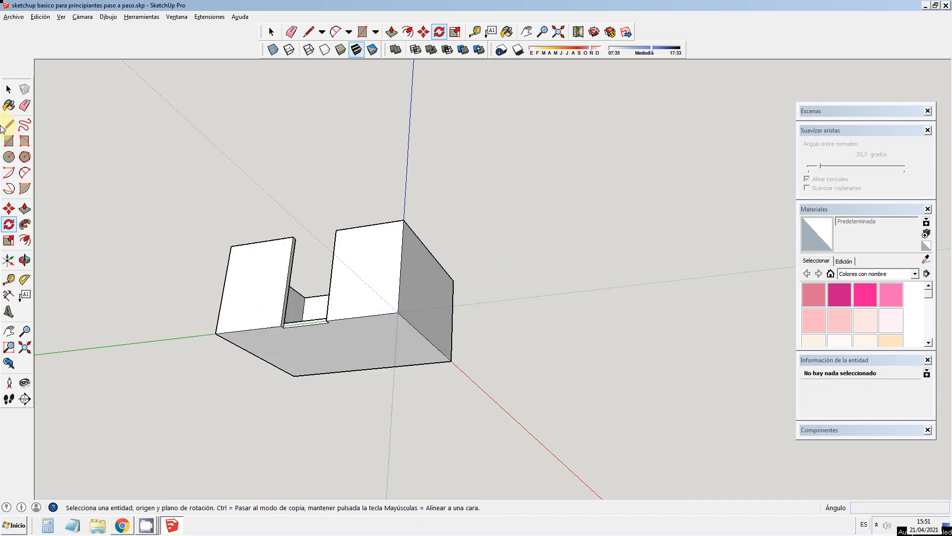
Step: Scale the room group uniformly by a factor of 2 from its upper rear corner, anchored at the diagonally opposite base corner
left_click(9, 89)
left_click(24, 260)
left_click_drag(445, 263, 541, 481)
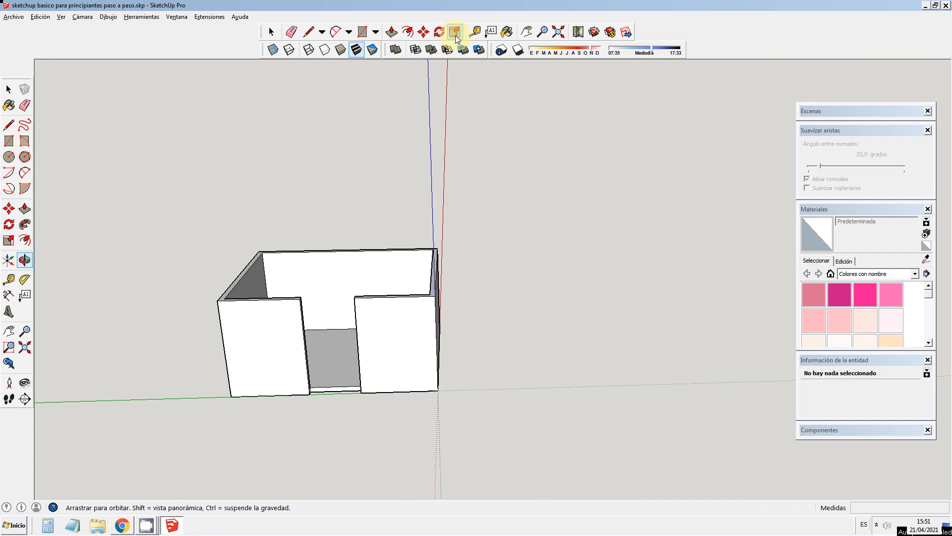
left_click(8, 89)
left_click(436, 308)
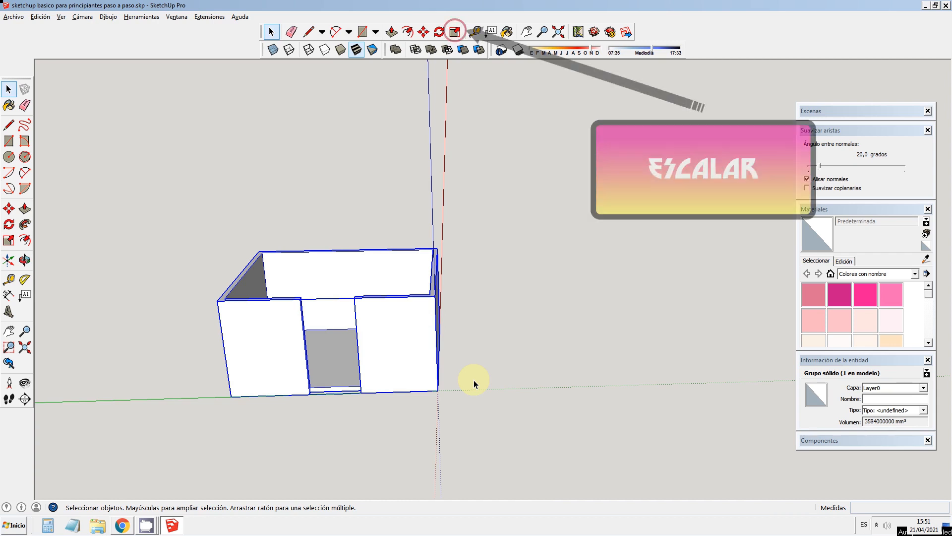
left_click(8, 240)
mouse_move(437, 248)
left_mouse_down()
mouse_move(744, 144)
mouse_move(683, 130)
mouse_move(453, 270)
mouse_move(398, 291)
mouse_move(560, 177)
mouse_move(610, 171)
mouse_move(665, 134)
mouse_move(470, 219)
mouse_move(452, 238)
left_mouse_up()
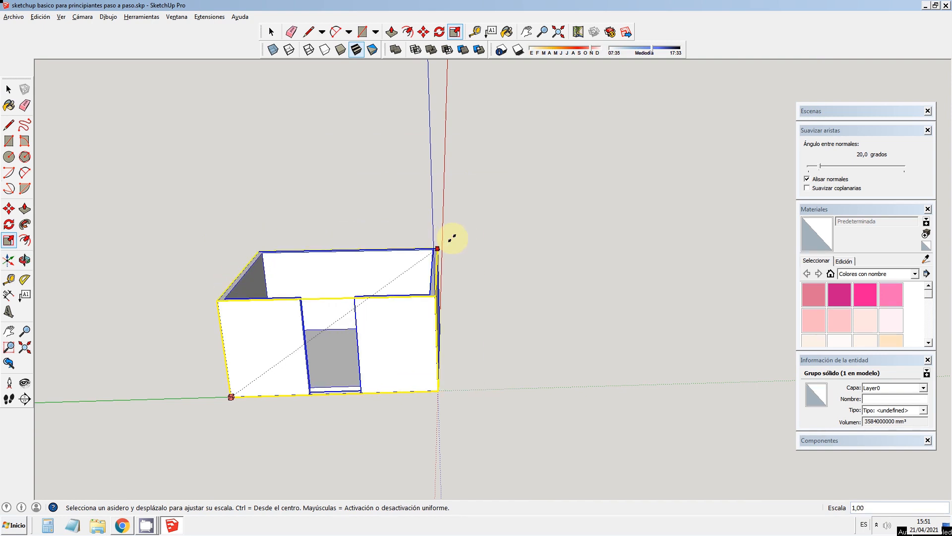
left_click_drag(452, 238, 555, 226)
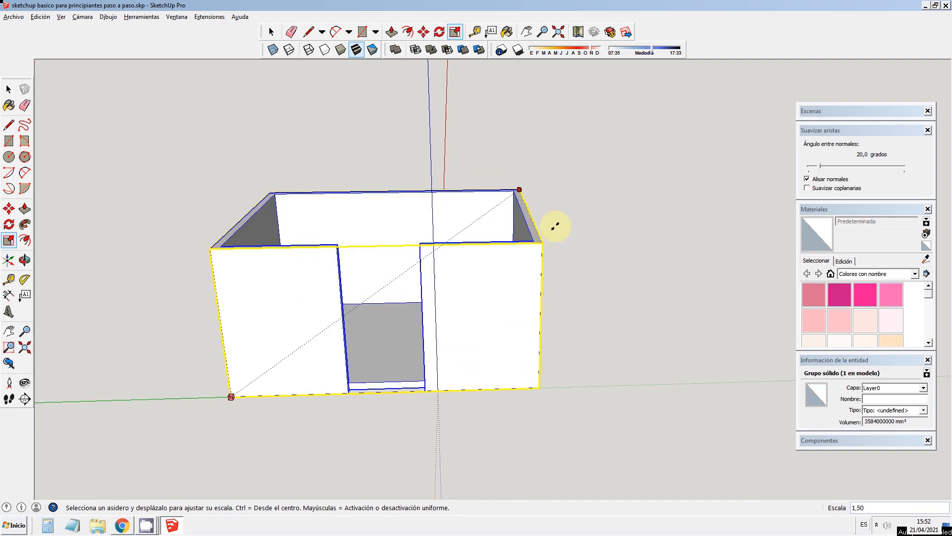
key("Return")
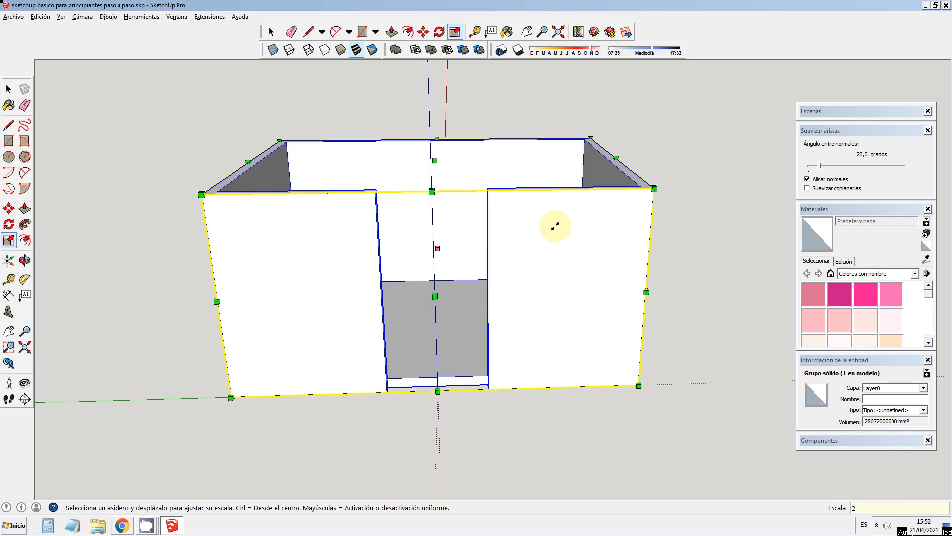
Step: Undo the last uniform scaling of the room group
key("ctrl+z")
left_click(8, 88)
scroll(407, 211, "down", 3)
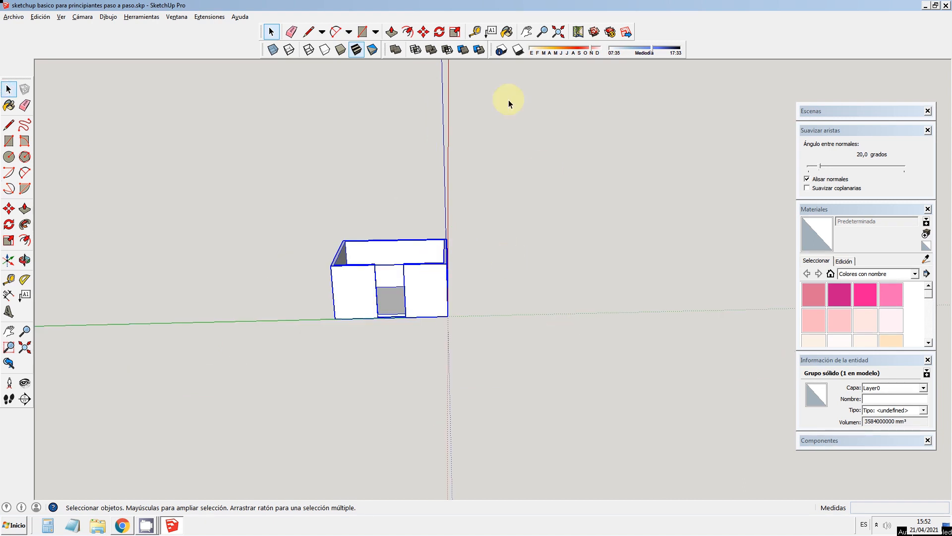
Step: Stretch the room group along the green axis by a factor of about 3.57 and undo that scaling
left_click(455, 32)
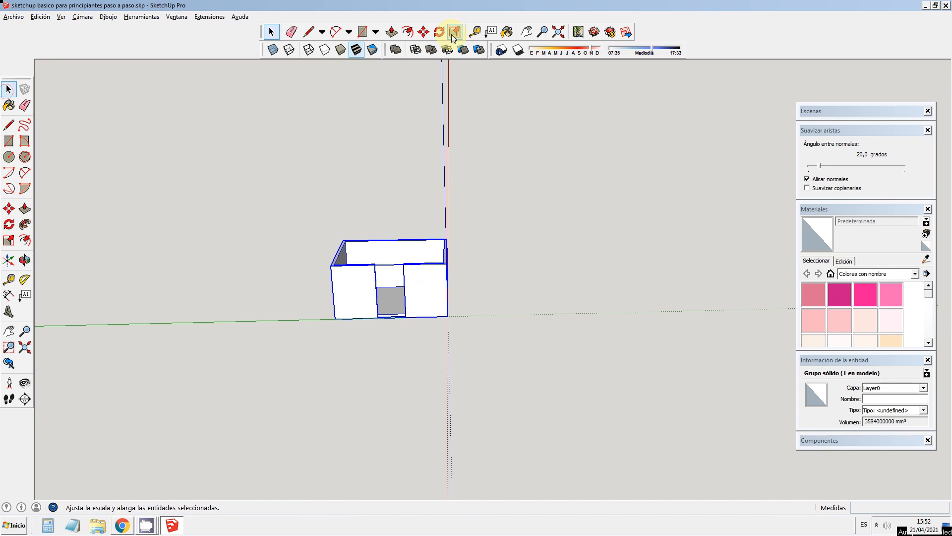
left_click(390, 292)
left_click_drag(354, 456, 476, 391)
left_click_drag(447, 274, 716, 277)
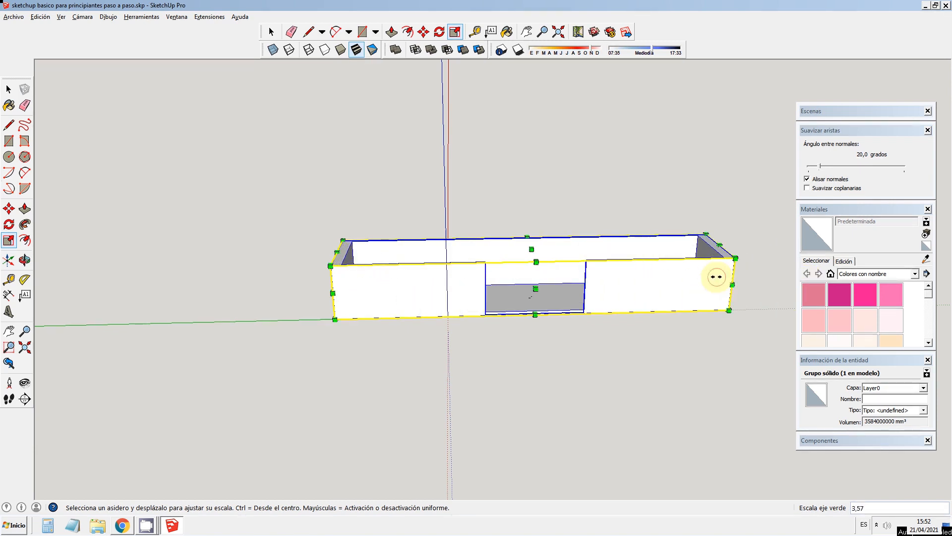
key("ctrl+z")
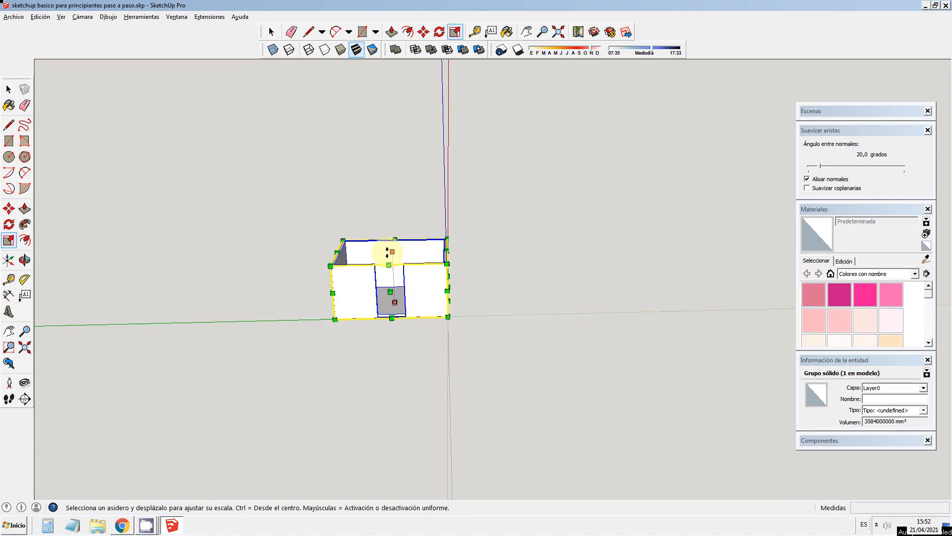
Step: Scale the room group's height along the blue axis by about 1.06 and by about 3.76, undoing each attempt
left_click_drag(387, 252, 388, 248)
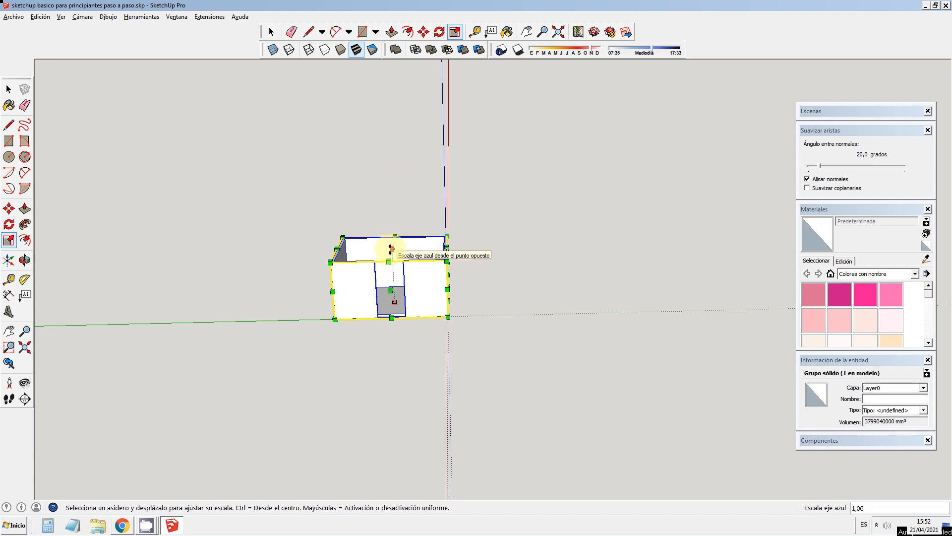
key("ctrl+z")
left_click_drag(390, 251, 356, 98)
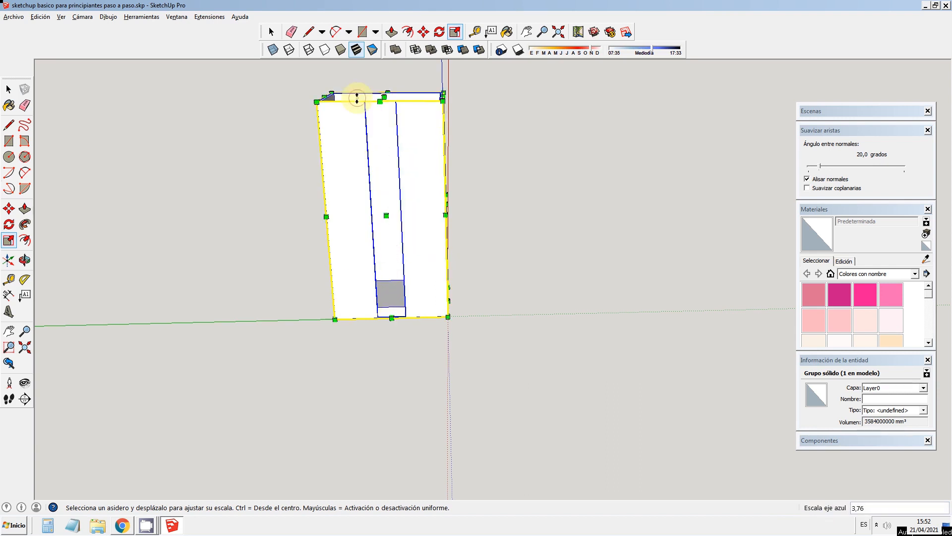
key("ctrl+z")
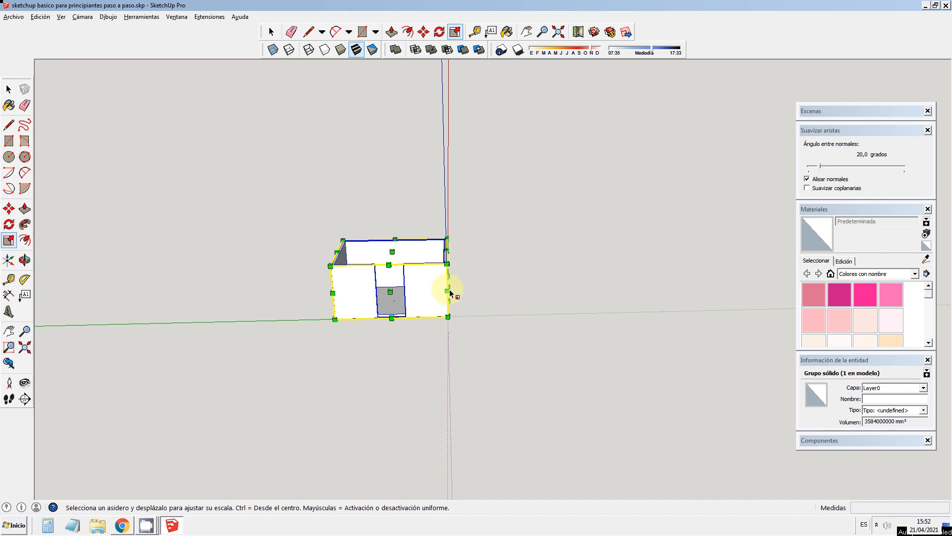
left_click(9, 89)
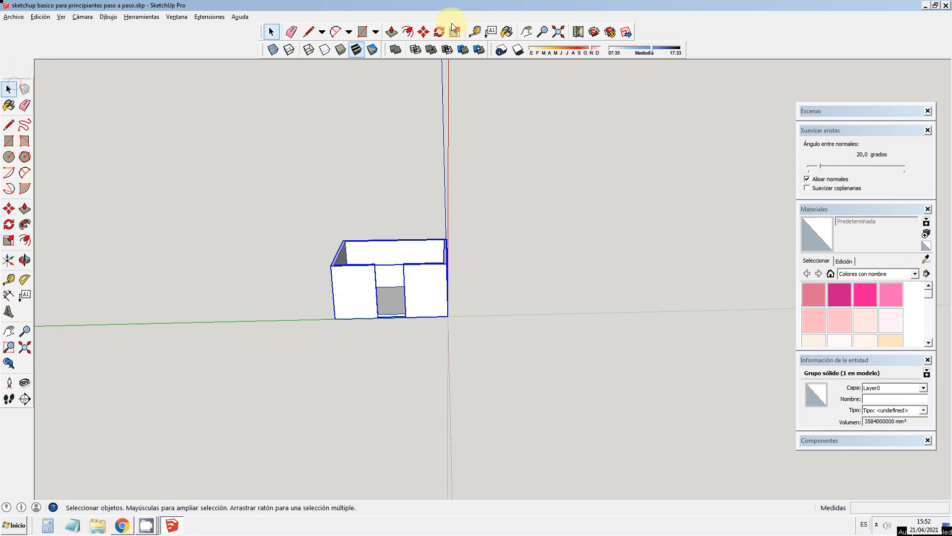
Step: Measure the diagonal from the doorway's upper corner to the front wall's base corner at the origin with the Tape Measure, leaving a guide line
left_click(474, 35)
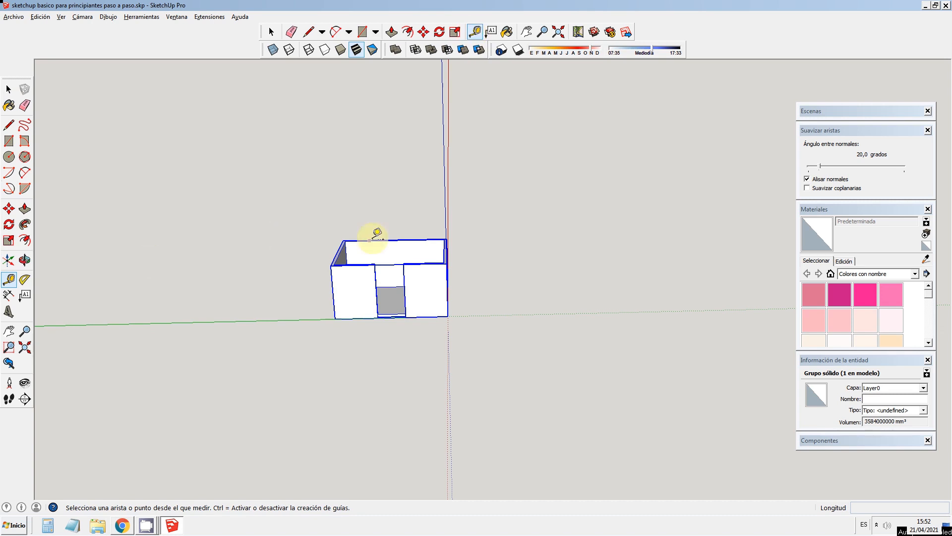
scroll(377, 233, "up", 6)
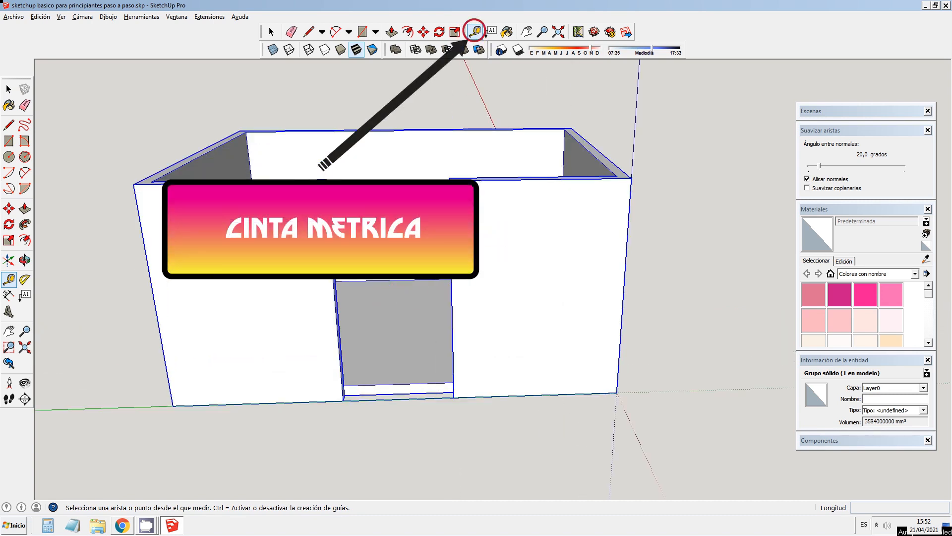
left_click(450, 179)
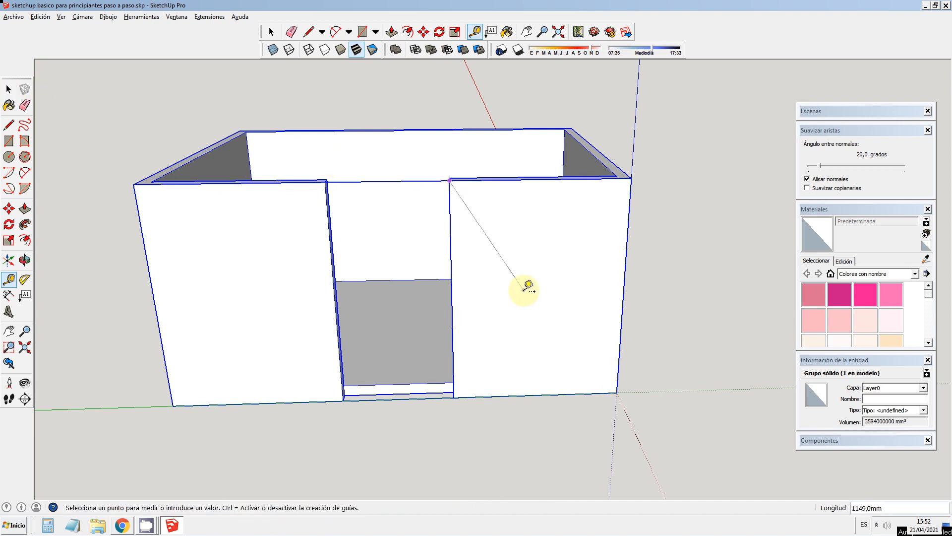
left_click(618, 391)
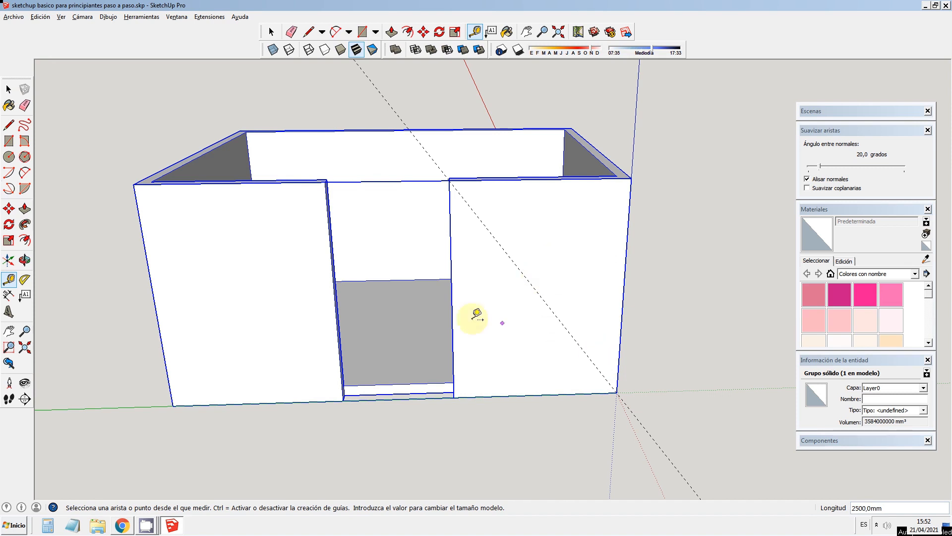
Step: Measure from the front wall's upper outer corner, once along the side wall's top edge and once down the vertical edge
left_click(134, 182)
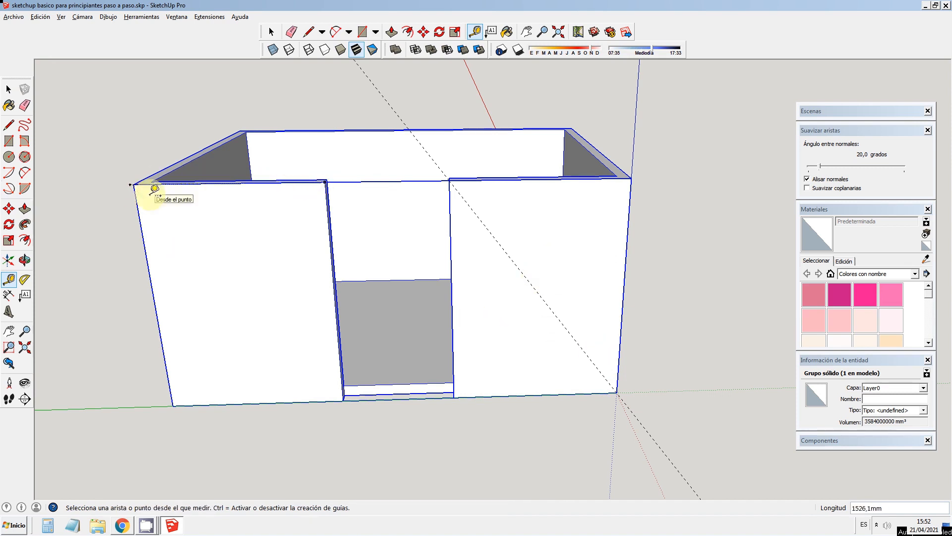
left_click(134, 183)
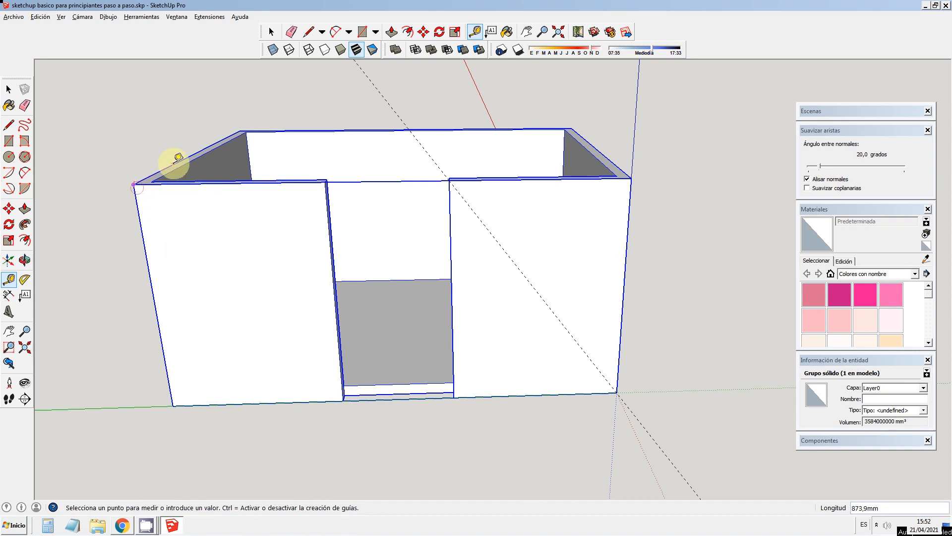
left_click(173, 162)
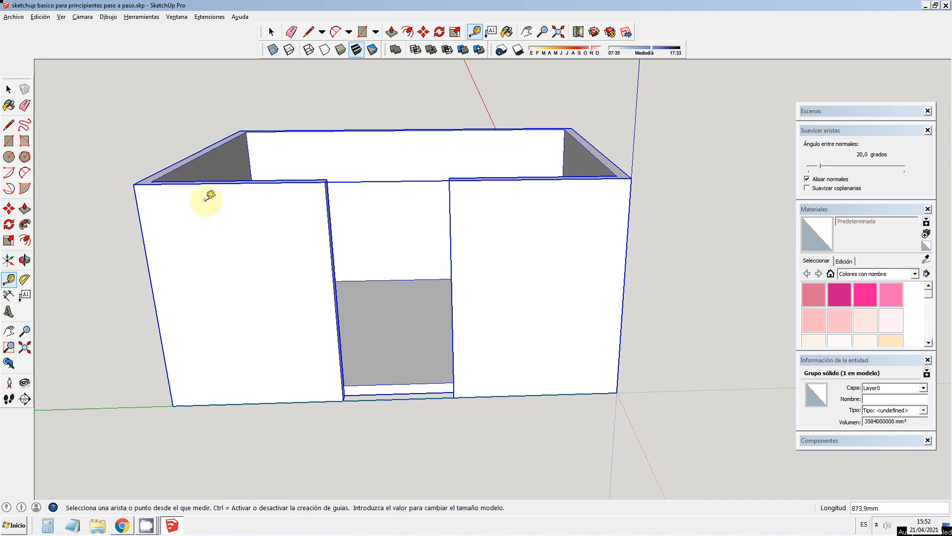
left_click(135, 184)
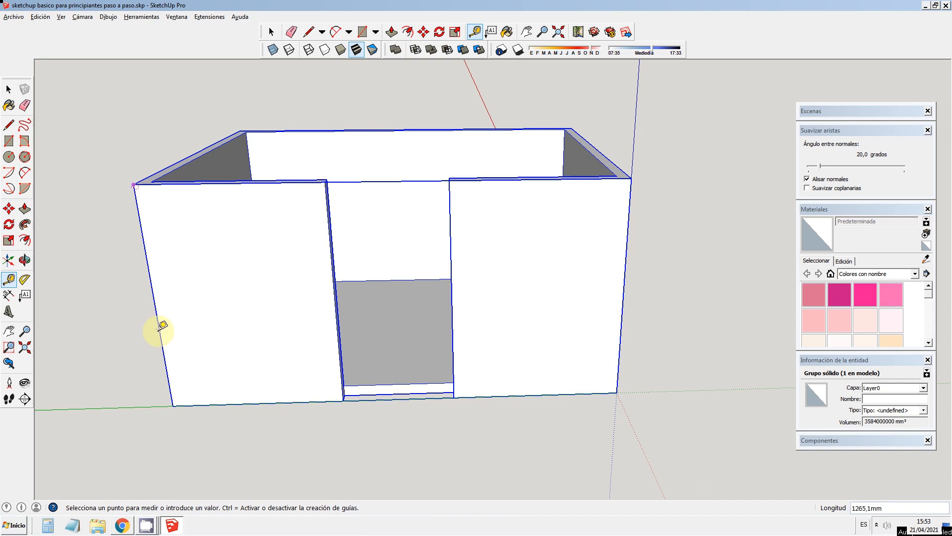
left_click(155, 306)
scroll(180, 290, "up", 5)
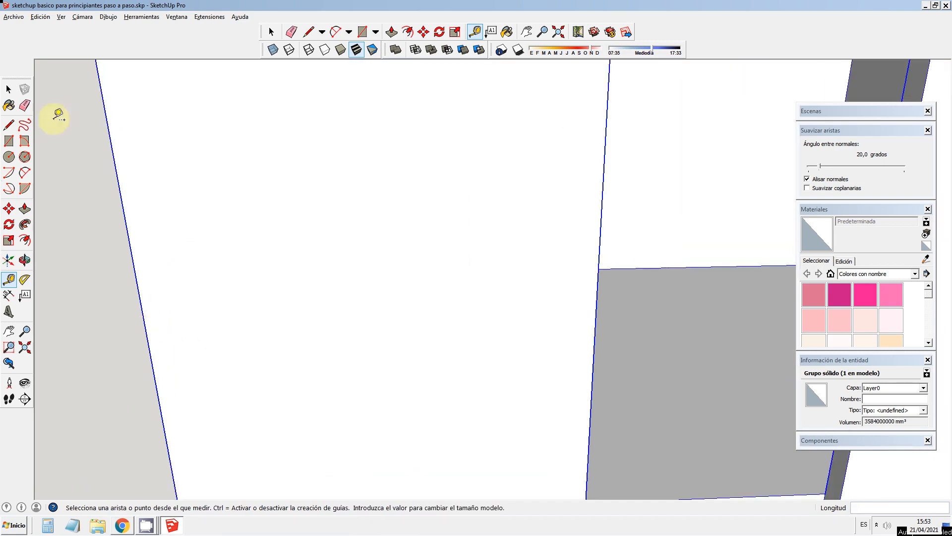
Step: Draw a square of about 563 mm on the front wall, starting from a point on its outer vertical edge
left_click(9, 90)
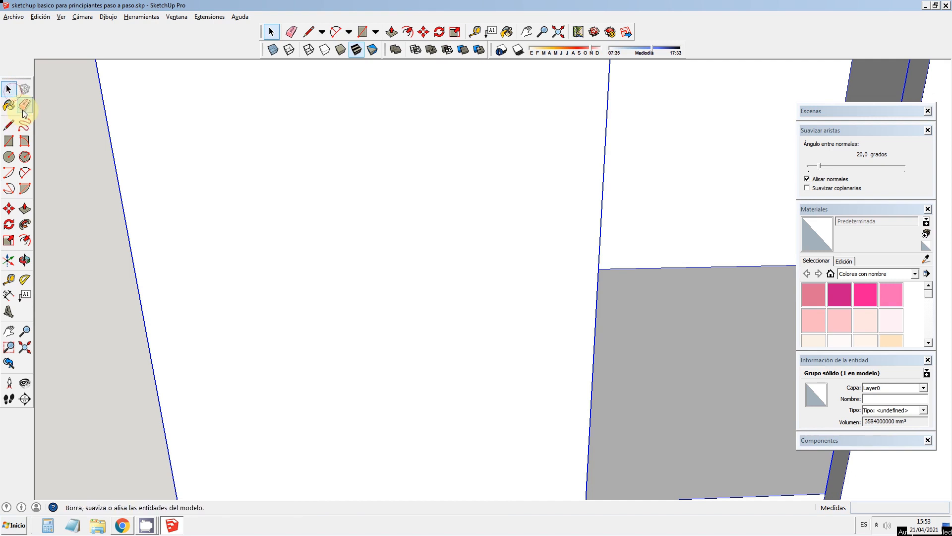
left_click(8, 140)
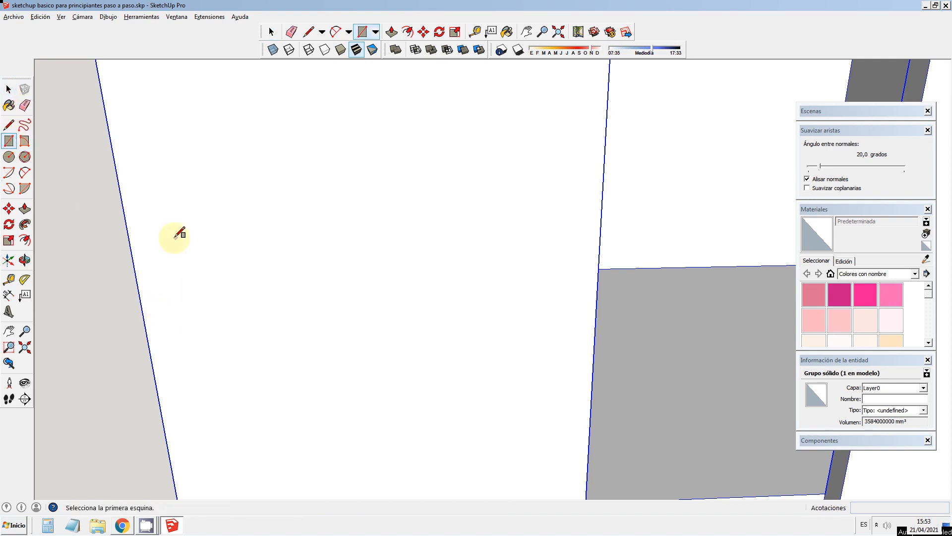
left_click(143, 311)
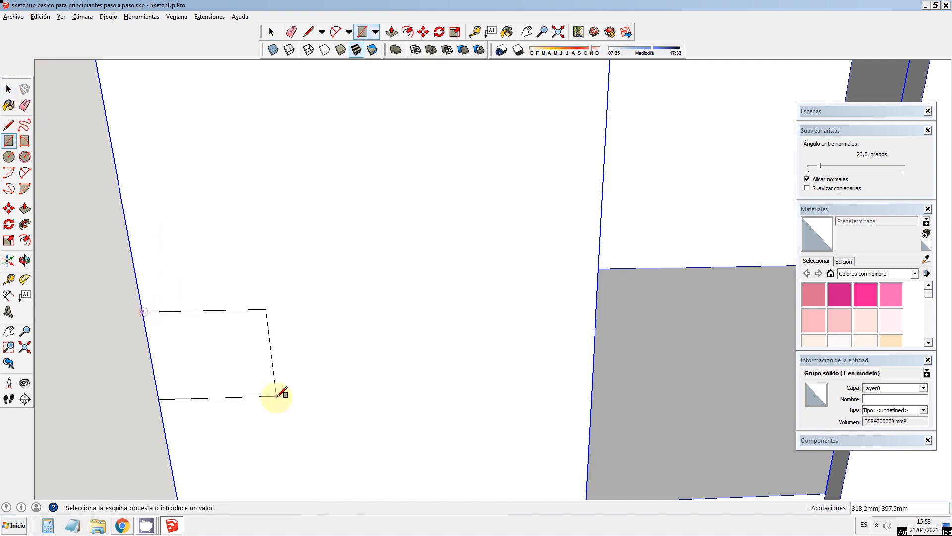
left_click(329, 452)
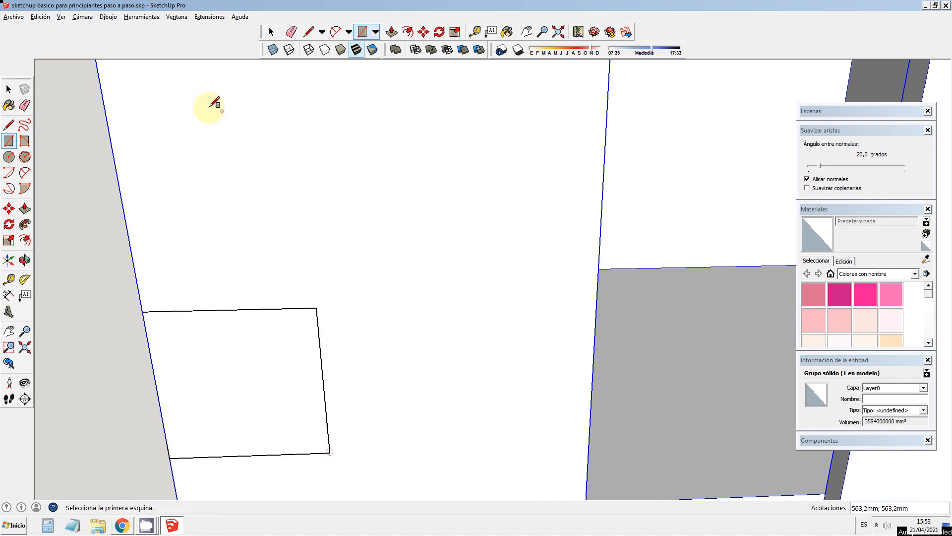
scroll(262, 187, "down", 3)
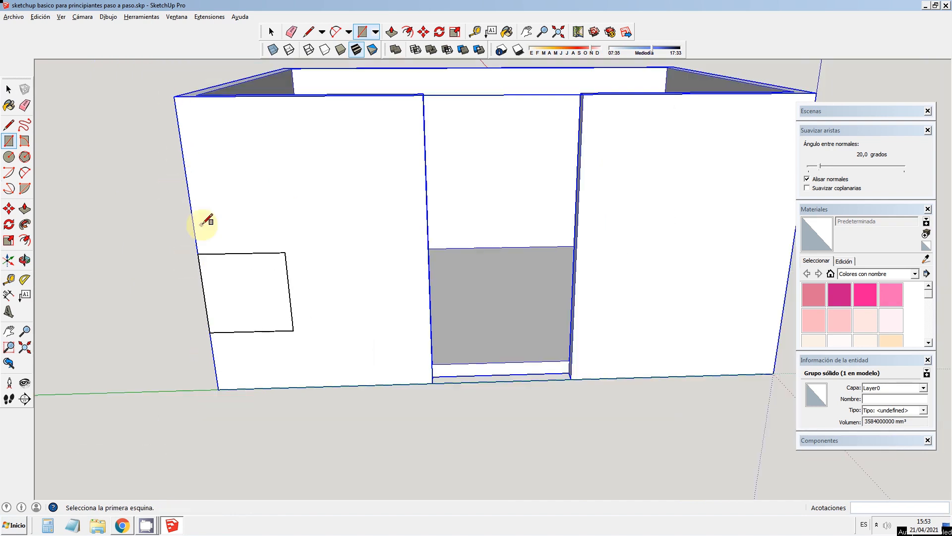
left_click(8, 89)
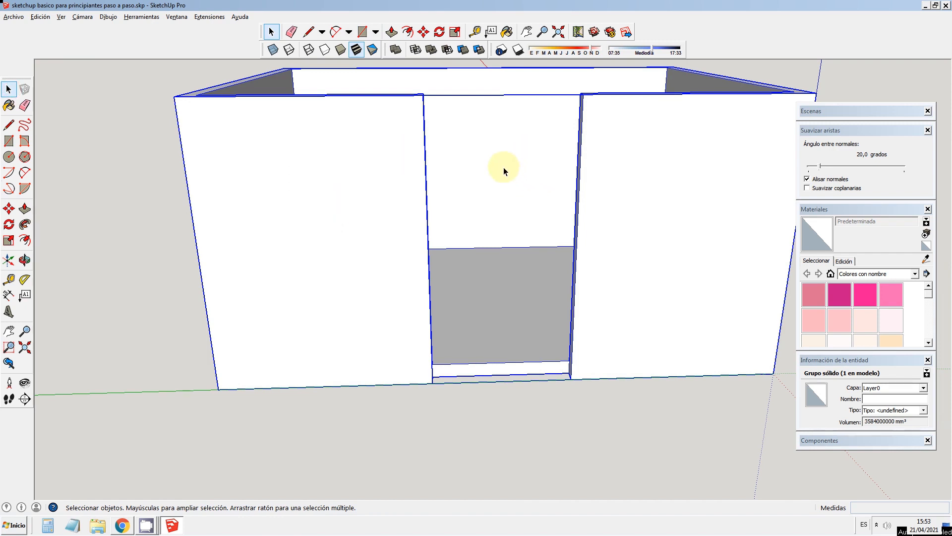
Step: Add a leader text reading CASA attached to the front wall's upper outer corner, placed beside the room
scroll(522, 189, "up", 1)
scroll(522, 191, "down", 3)
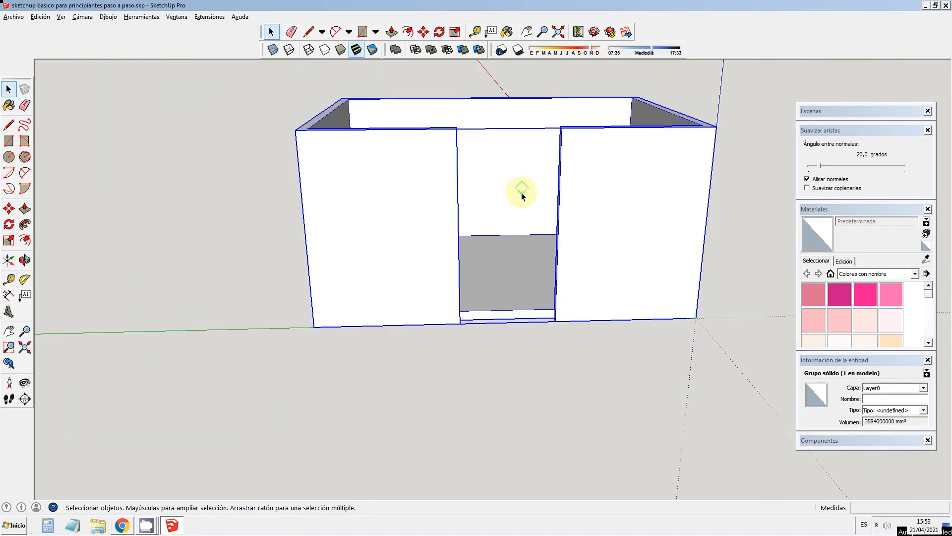
left_click(491, 31)
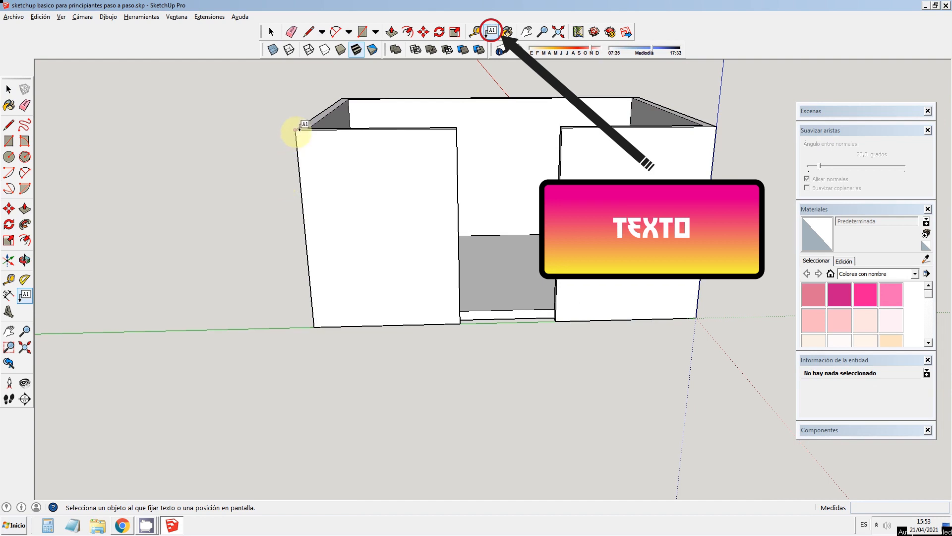
left_click(295, 130)
left_click(180, 194)
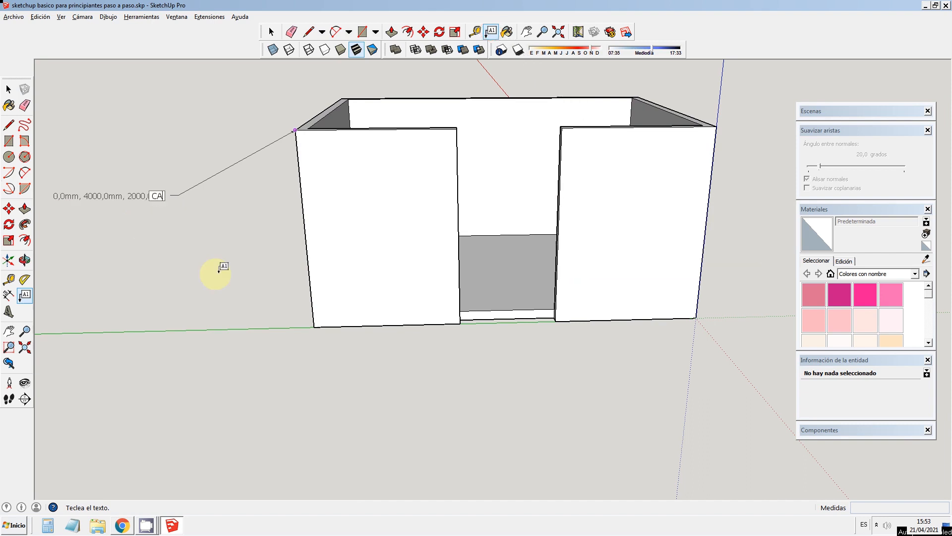
type("CASA")
left_click(8, 90)
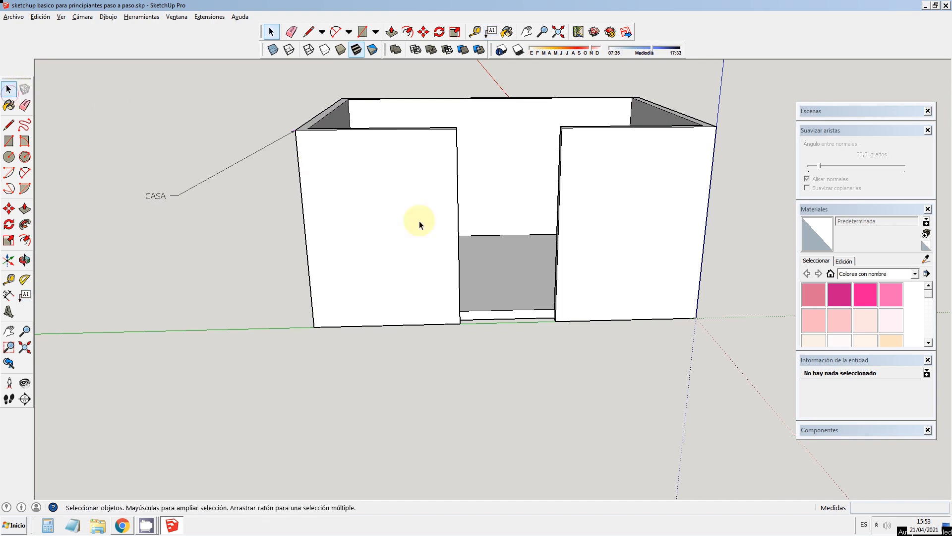
Step: Dimension the outer top edge of the rear wall from corner to corner, placing the dimension line above the room
scroll(254, 236, "down", 2)
left_click(24, 259)
left_click_drag(261, 305, 347, 315)
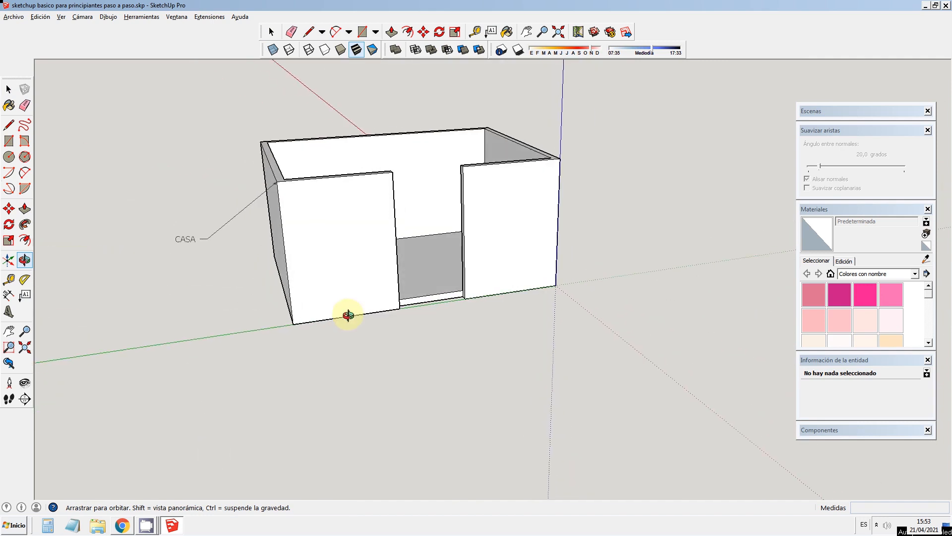
left_click(10, 296)
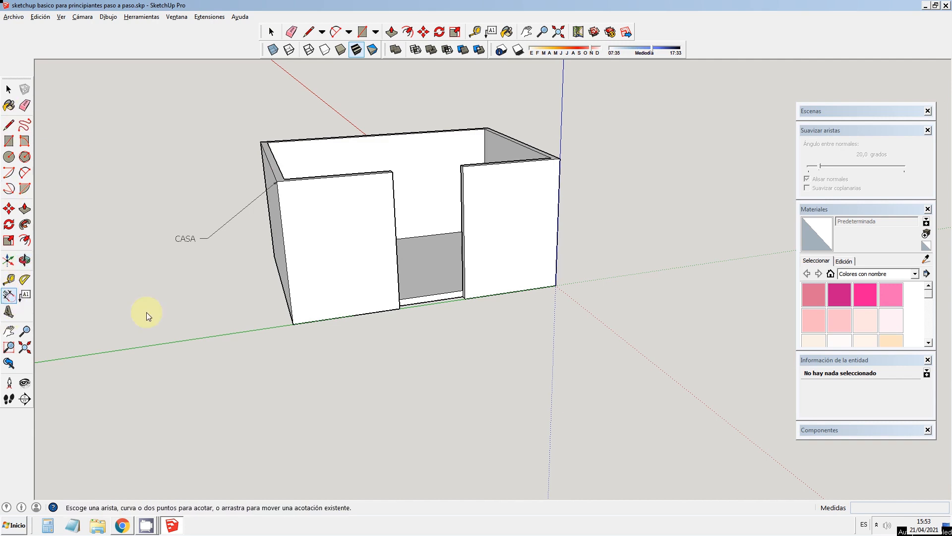
left_click(260, 143)
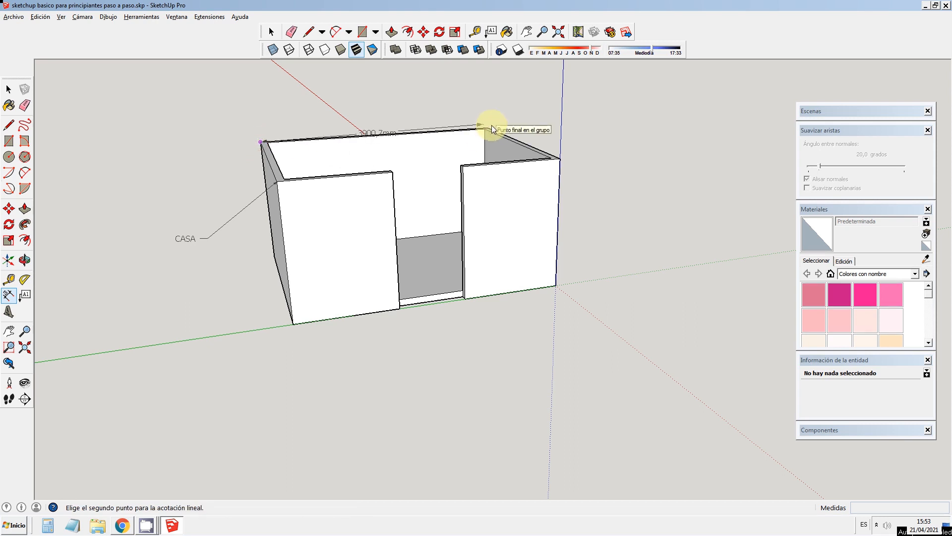
scroll(492, 125, "up", 3)
left_click(477, 119)
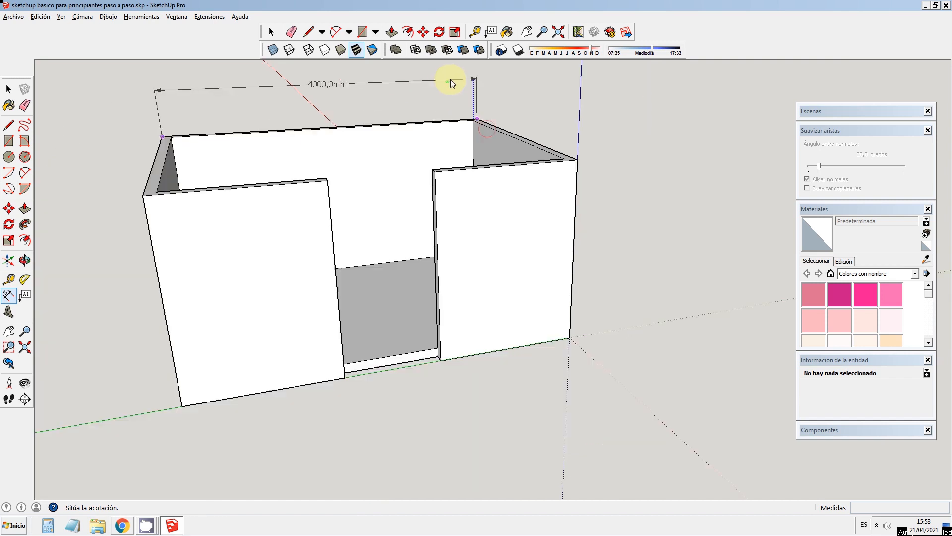
scroll(450, 79, "down", 2)
left_click(456, 72)
scroll(441, 130, "down", 3)
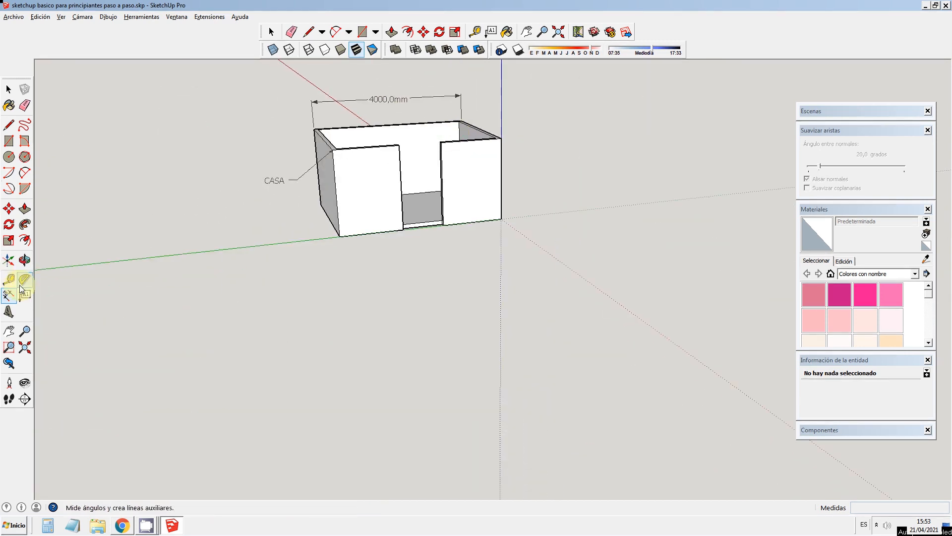
Step: Try scaling the grouped room up uniformly from its front upper corner to about 5200 mm long, and undo the scaling
middle_click_drag(308, 283, 408, 369)
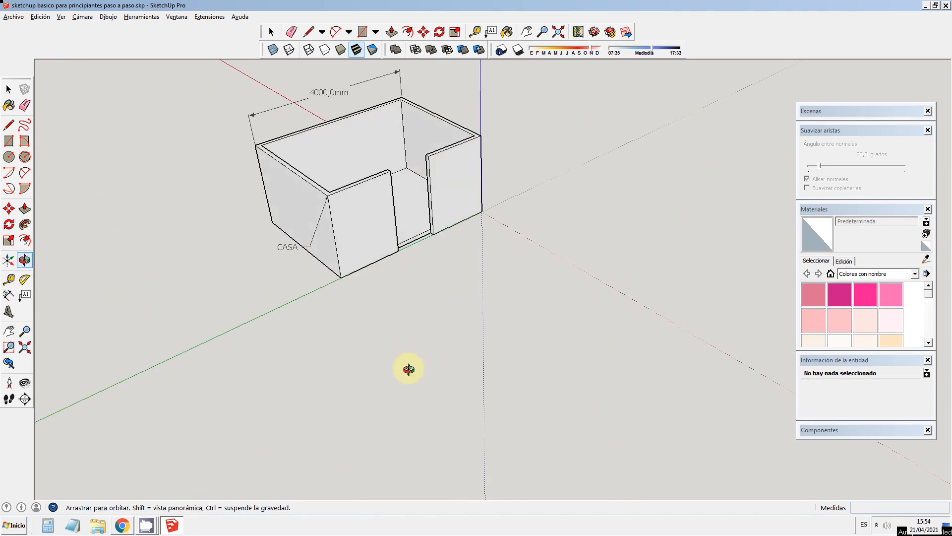
left_click(6, 89)
left_click(264, 189)
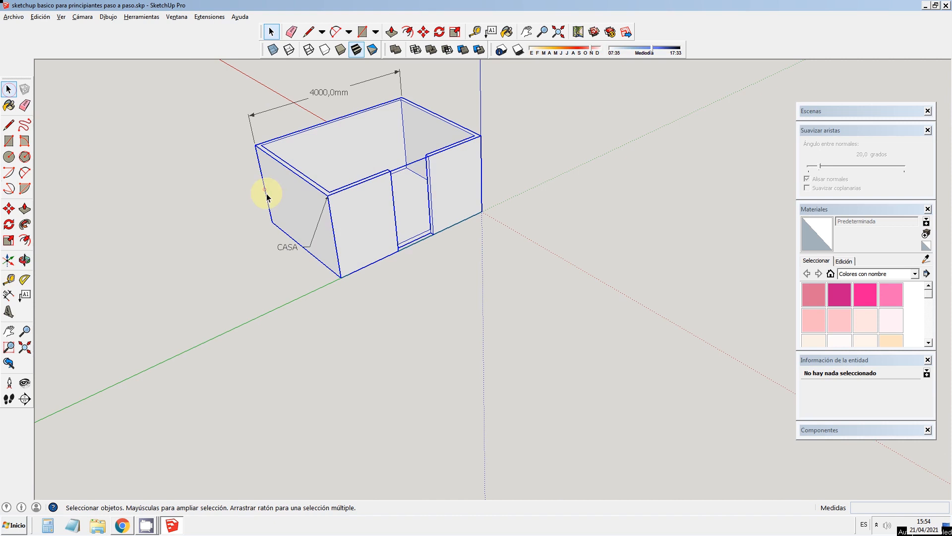
left_click(9, 240)
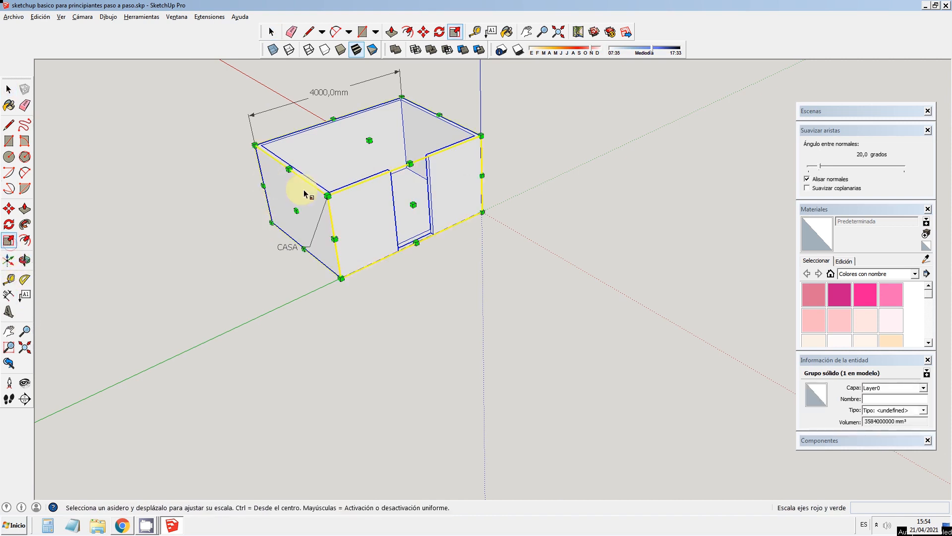
left_click_drag(327, 196, 286, 206)
scroll(351, 212, "down", 2)
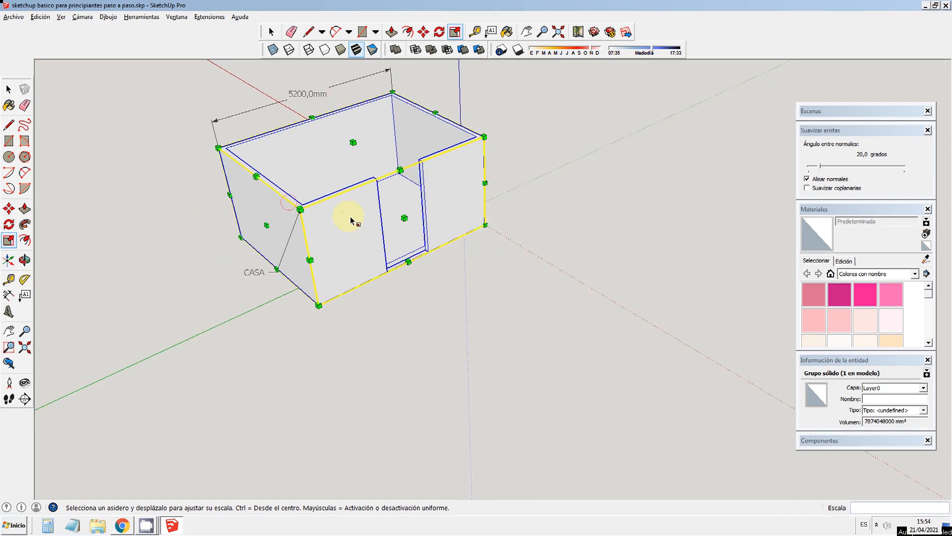
key("ctrl+z")
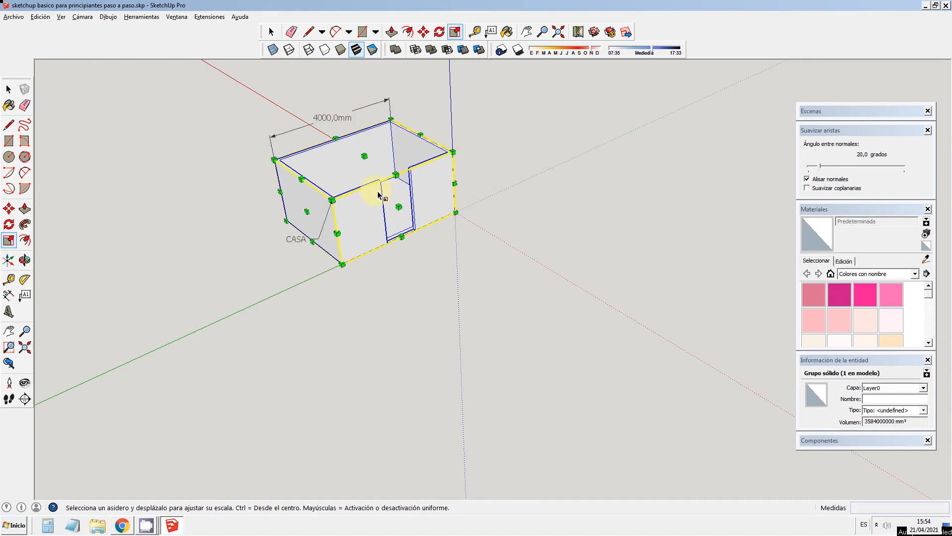
Step: Open the room group for editing and select all of its connected faces and edges
left_click(8, 89)
scroll(545, 230, "down", 2)
scroll(359, 148, "up", 3)
scroll(359, 148, "up", 3)
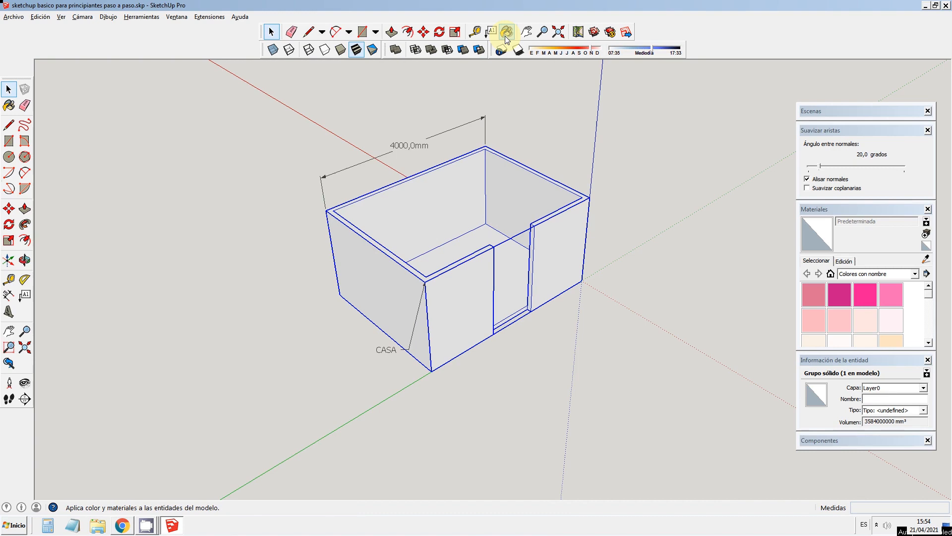
double_click(382, 279)
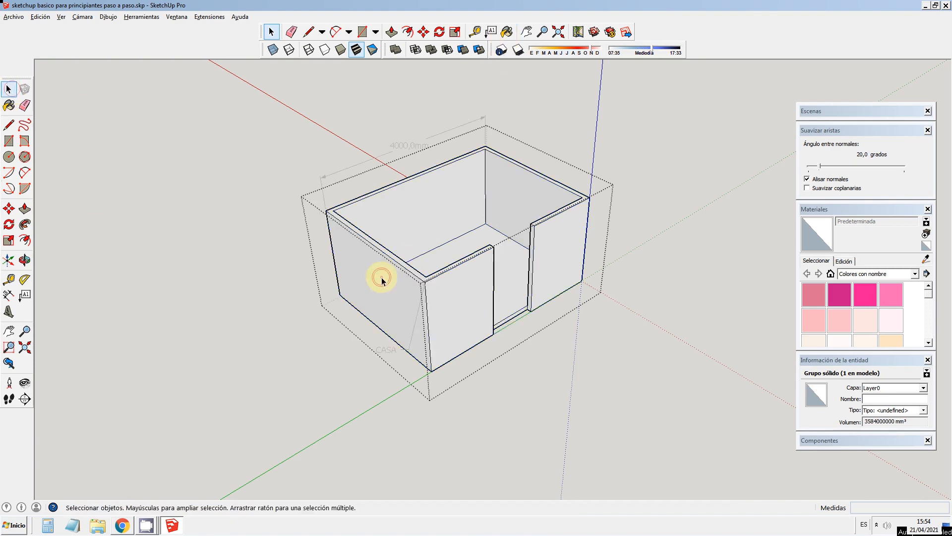
left_click(382, 279)
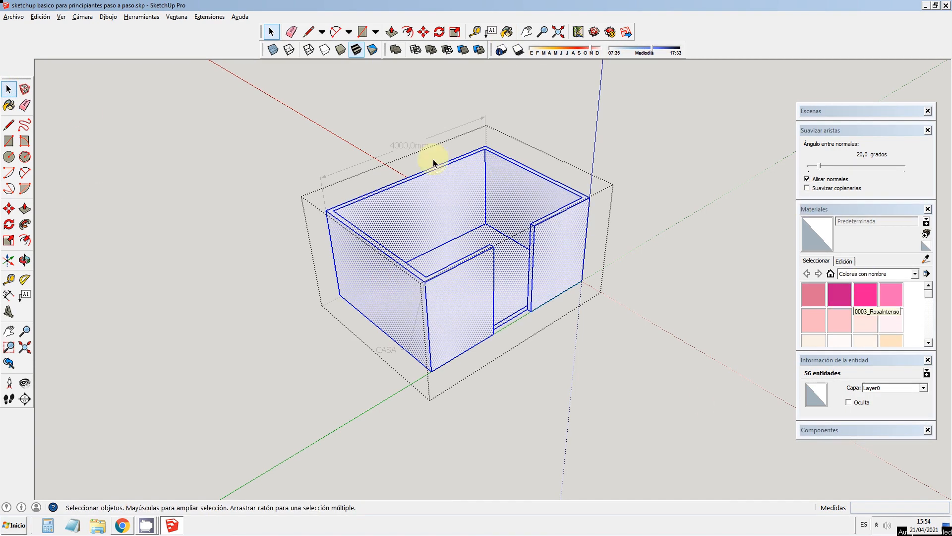
Step: Collapse and re-expand the Materials browser, leaving it open
left_click(175, 17)
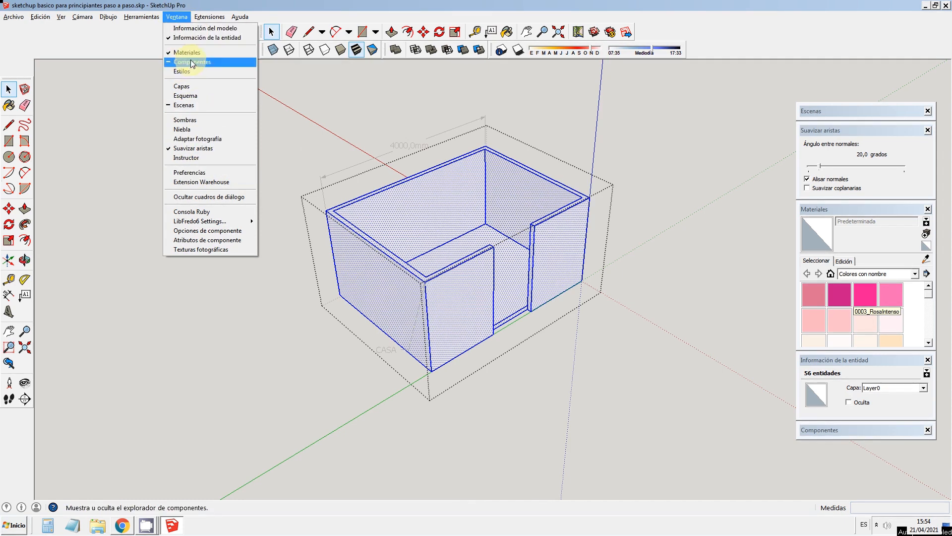
left_click(183, 52)
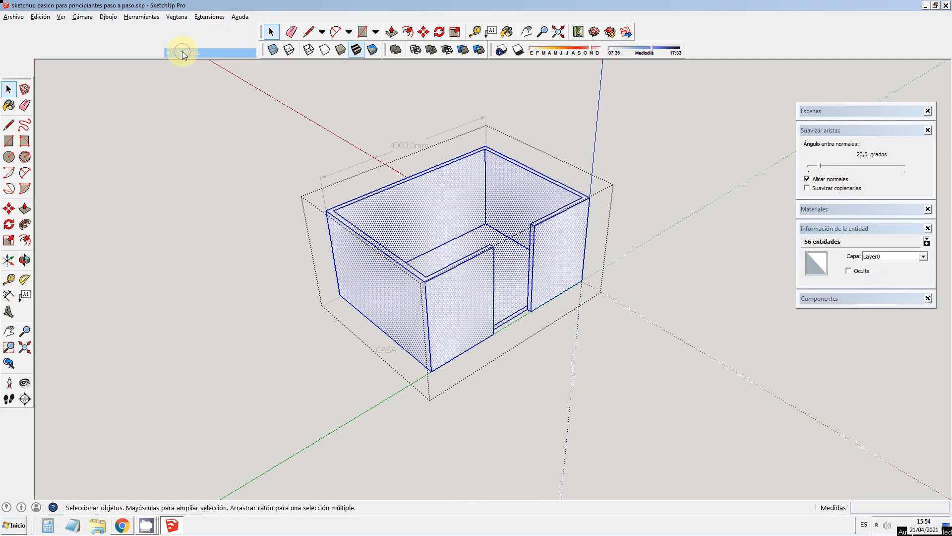
left_click(176, 16)
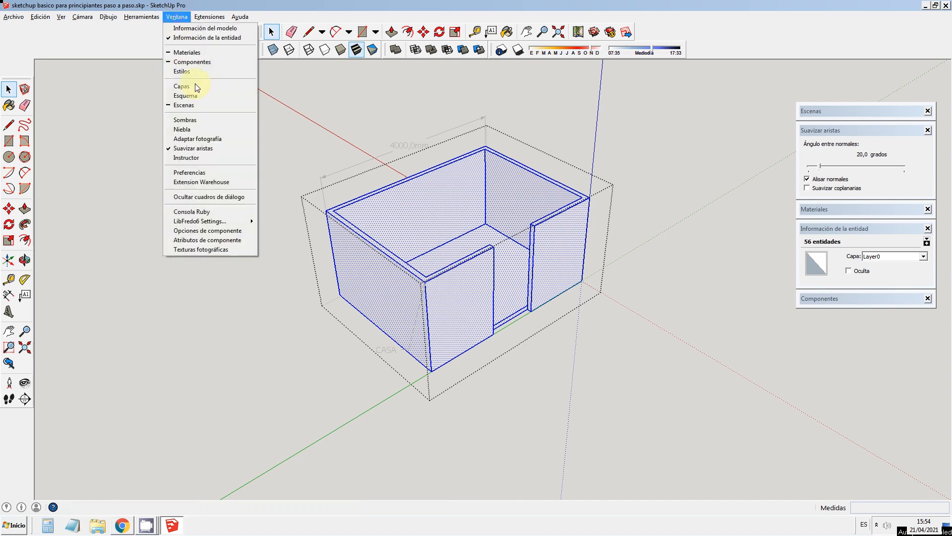
left_click(188, 54)
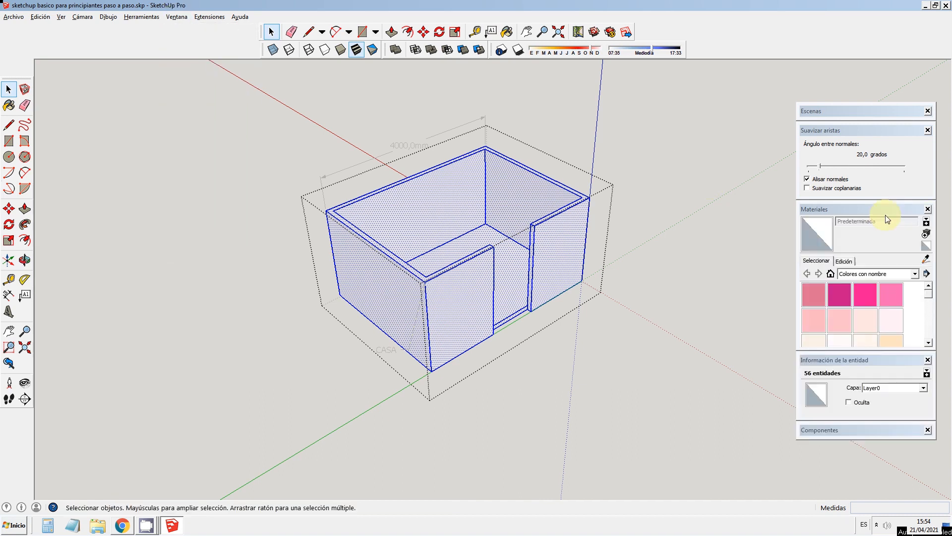
left_click(825, 210)
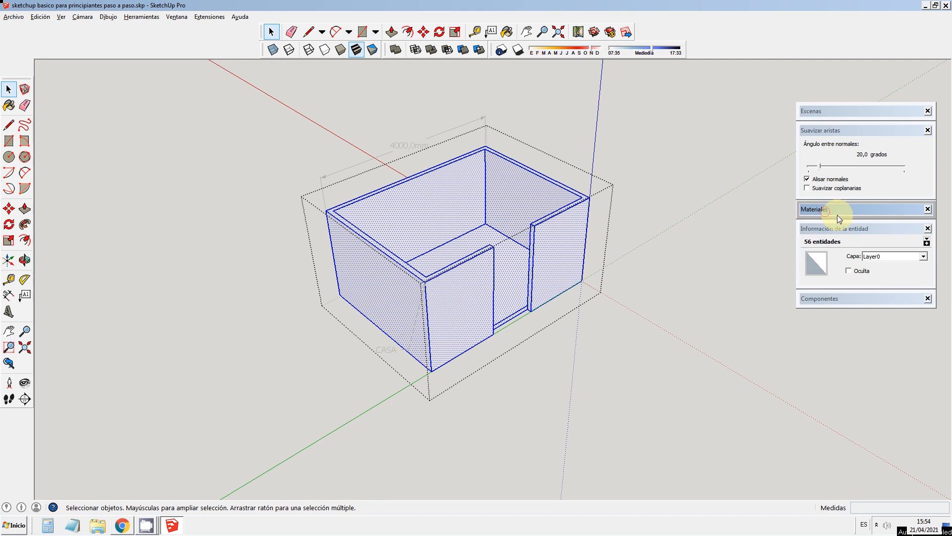
left_click(837, 212)
Step: Browse the Persianas, Moquetas y textiles and Marcadores material collections, and return to Colores con nombre
left_click(871, 274)
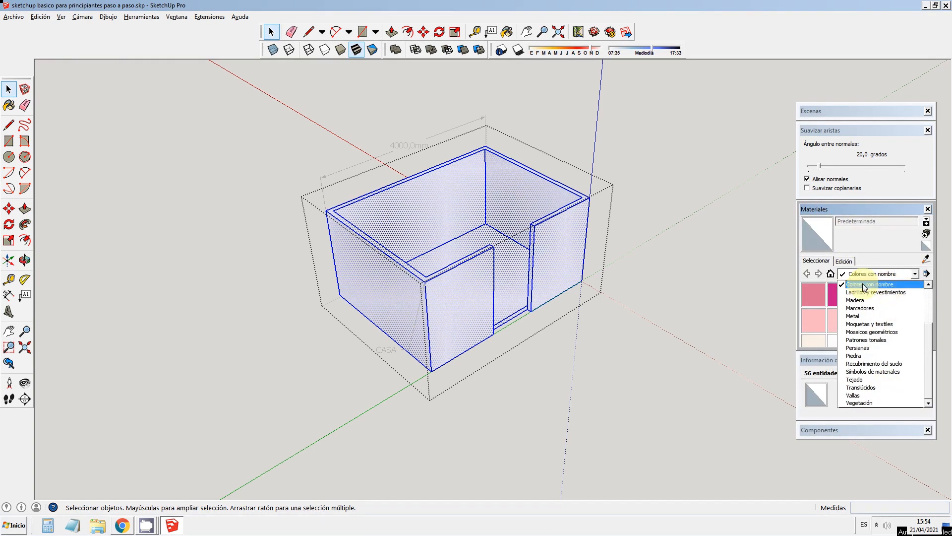
left_click(878, 285)
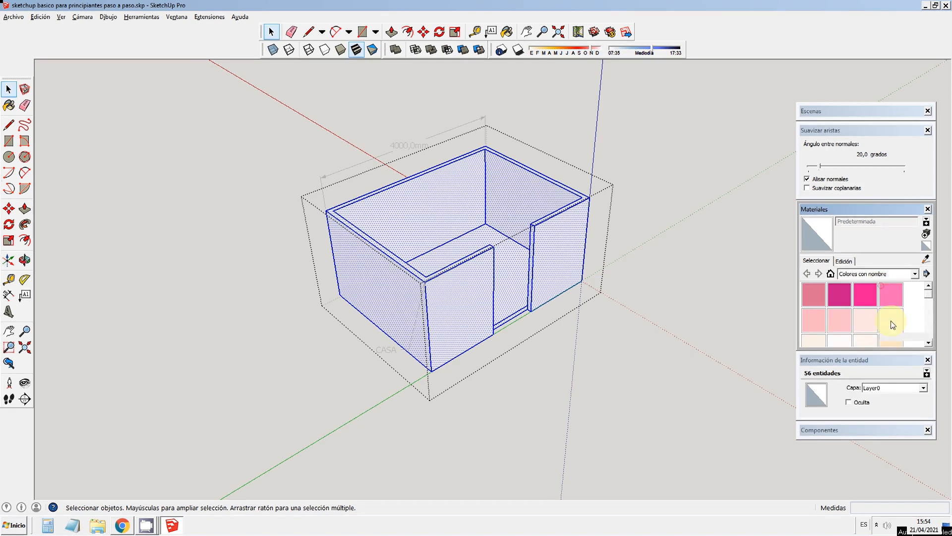
left_click(867, 270)
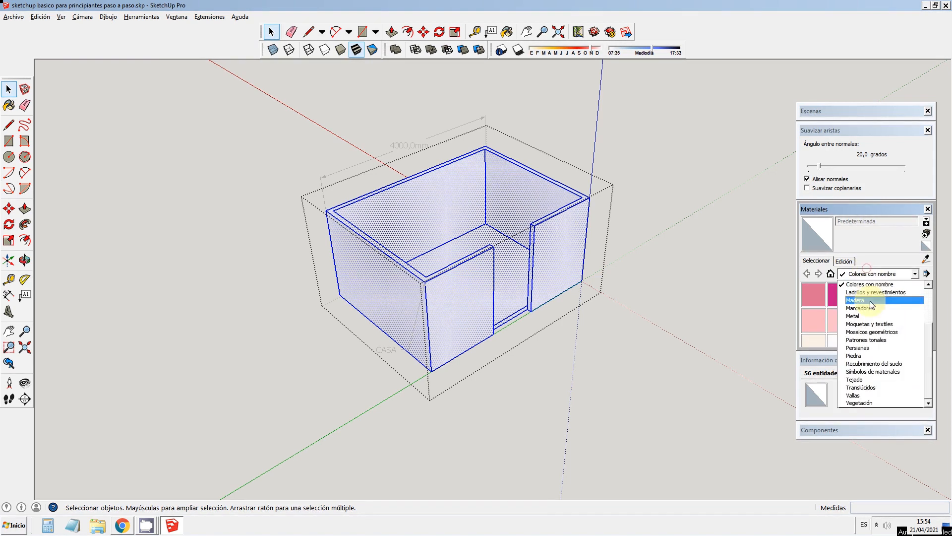
left_click(876, 348)
left_click(863, 273)
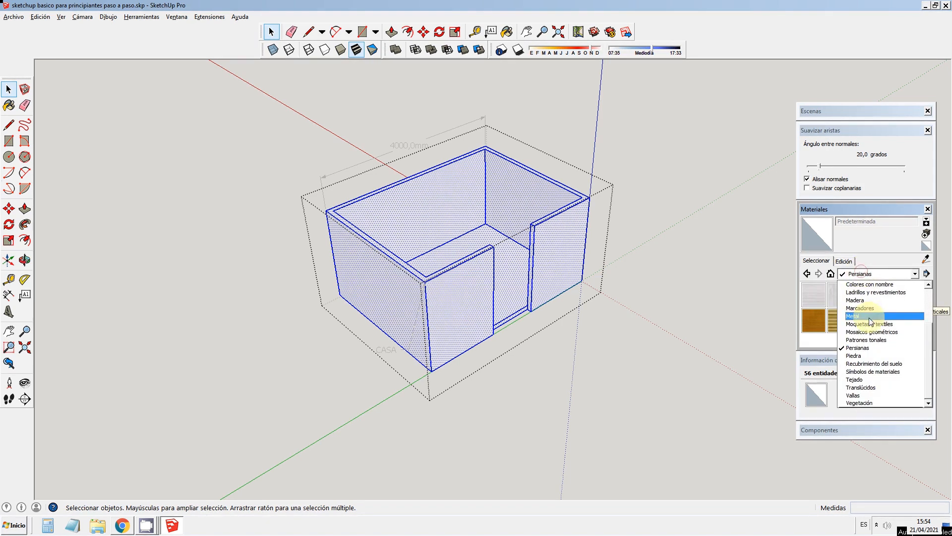
left_click(872, 322)
left_click(874, 273)
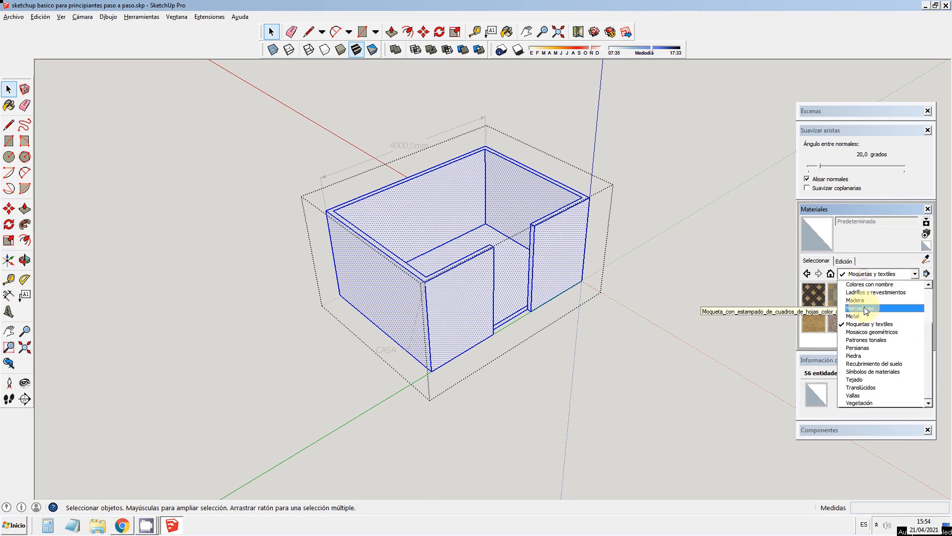
left_click(865, 308)
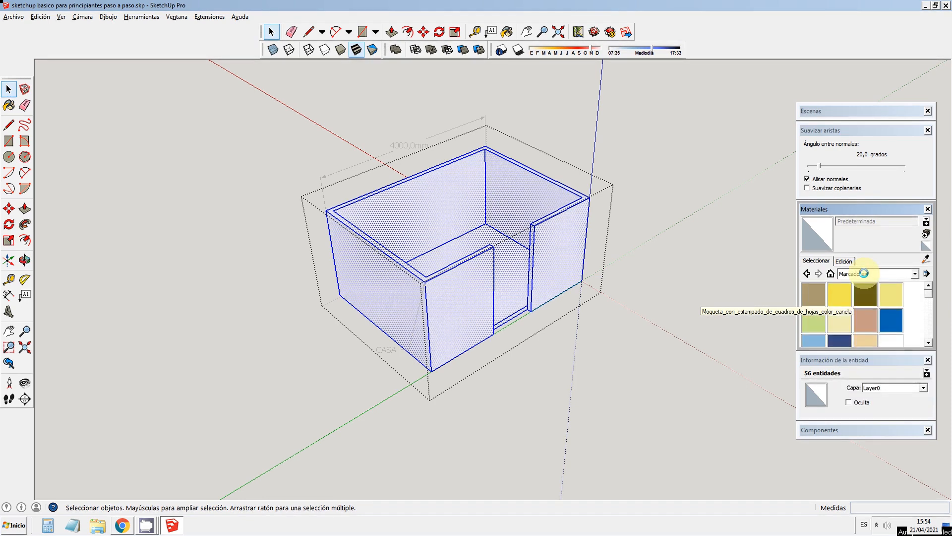
left_click(864, 273)
left_click(865, 284)
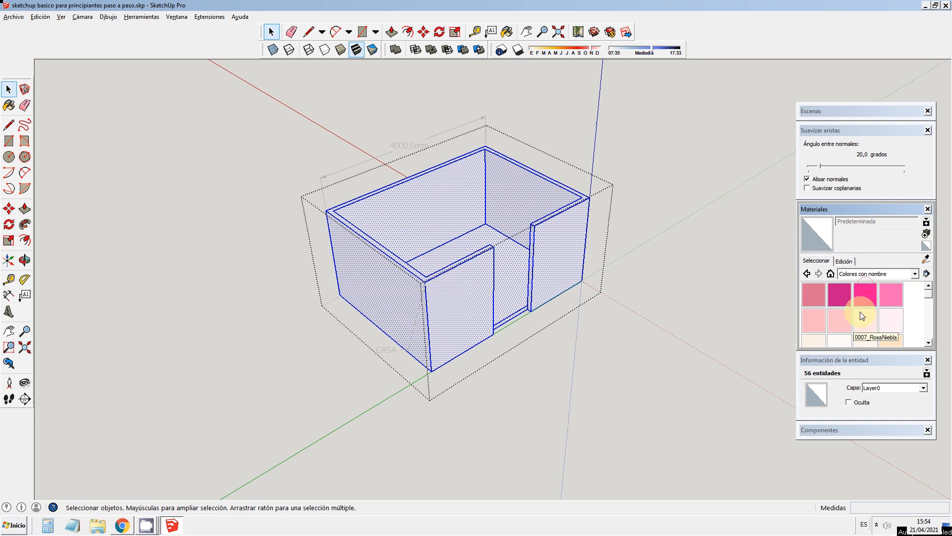
Step: Paint all the selected room faces with the blue 0071_VerdePrimaveraMedio colour and close the group
left_click(865, 294)
left_click_drag(931, 298, 929, 315)
left_click(865, 322)
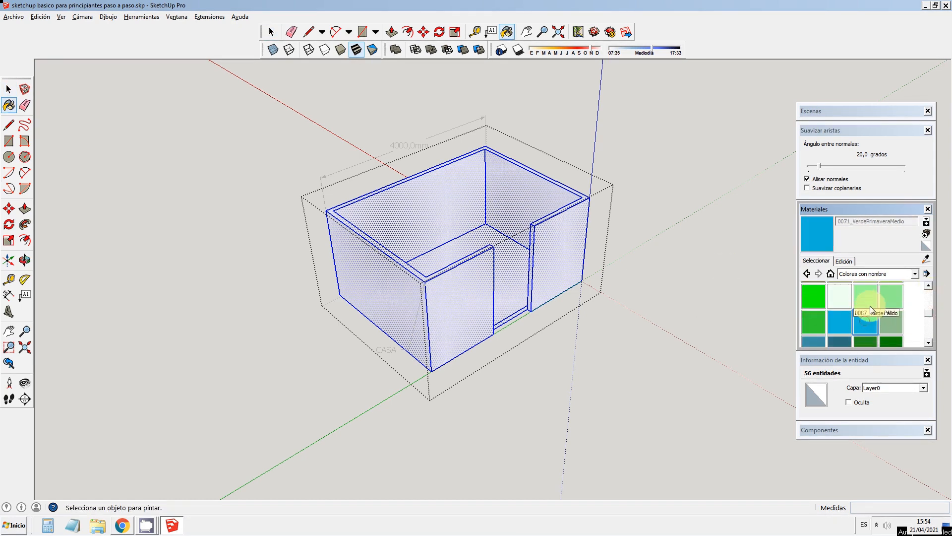
left_click(530, 228)
key("space")
left_click(199, 140)
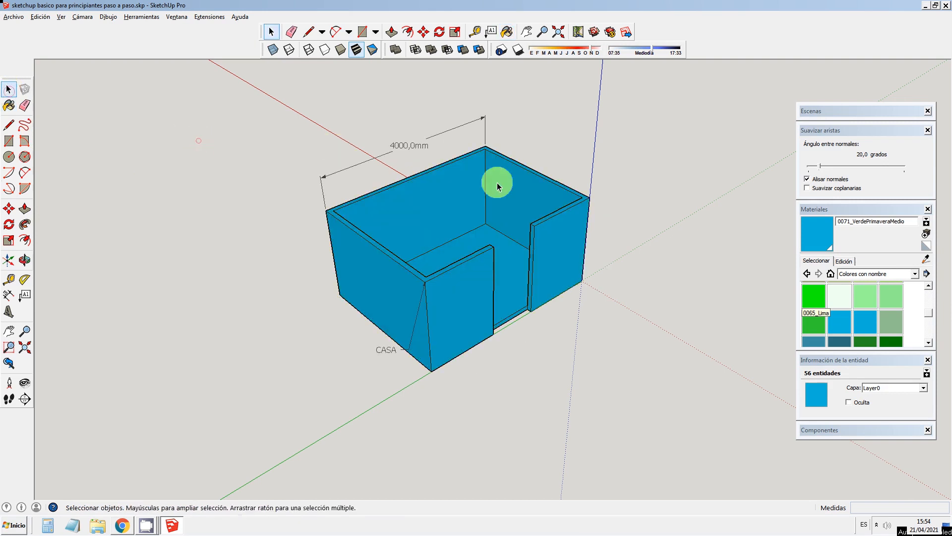
left_click(813, 296)
left_click(868, 319)
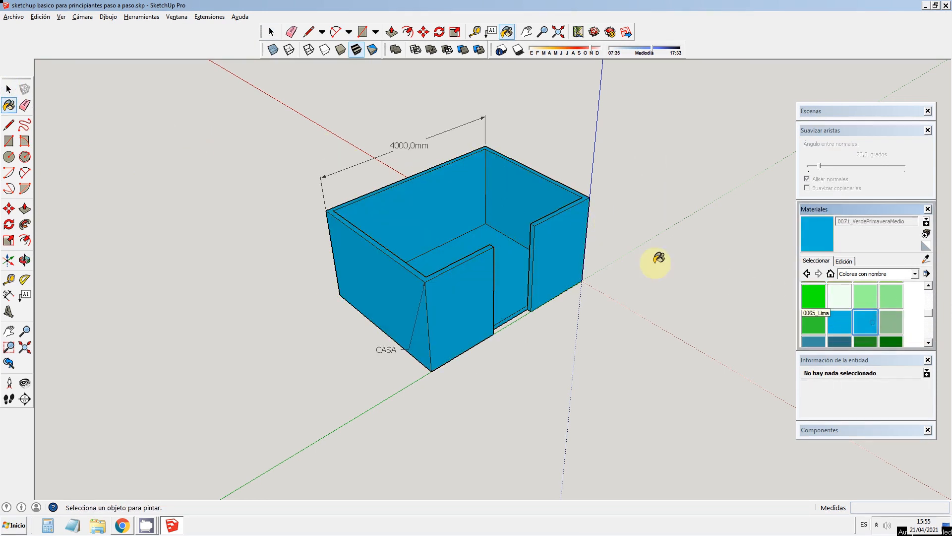
left_click(873, 304)
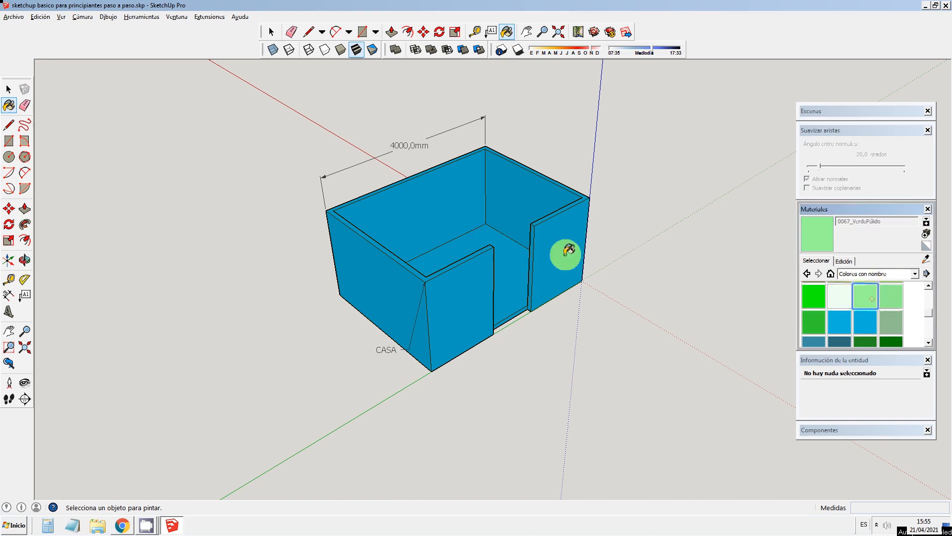
left_click(8, 92)
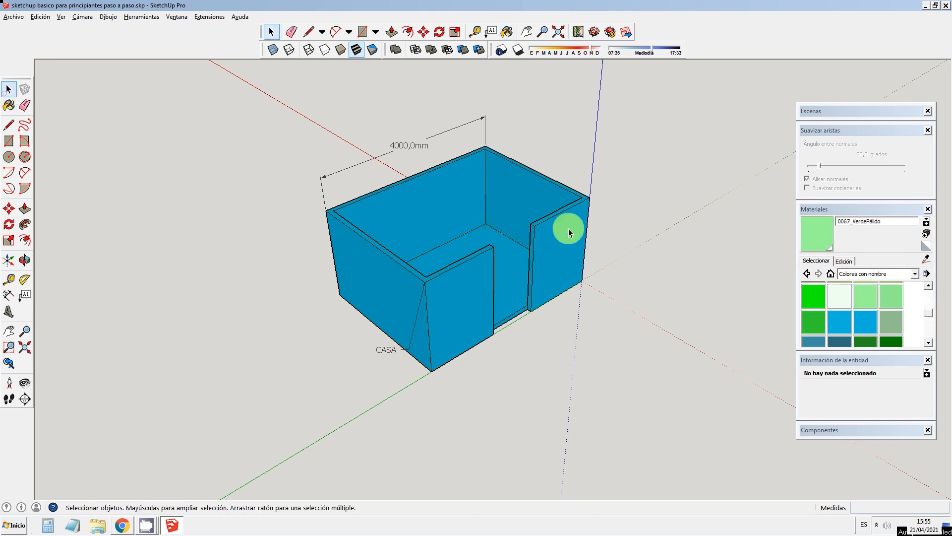
Step: Open the room group, paint only the floor face with 0067_VerdePálido, and close the group
double_click(480, 240)
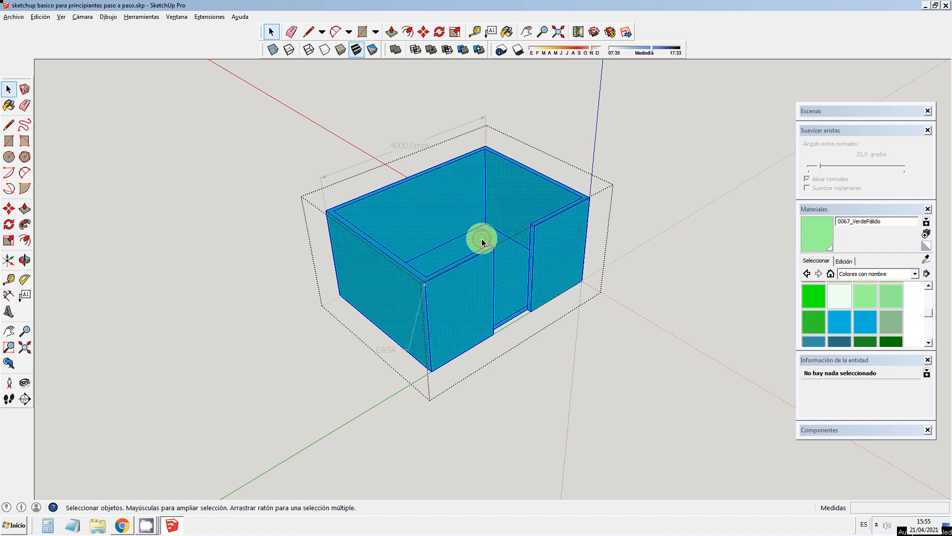
left_click(484, 241)
left_click(871, 296)
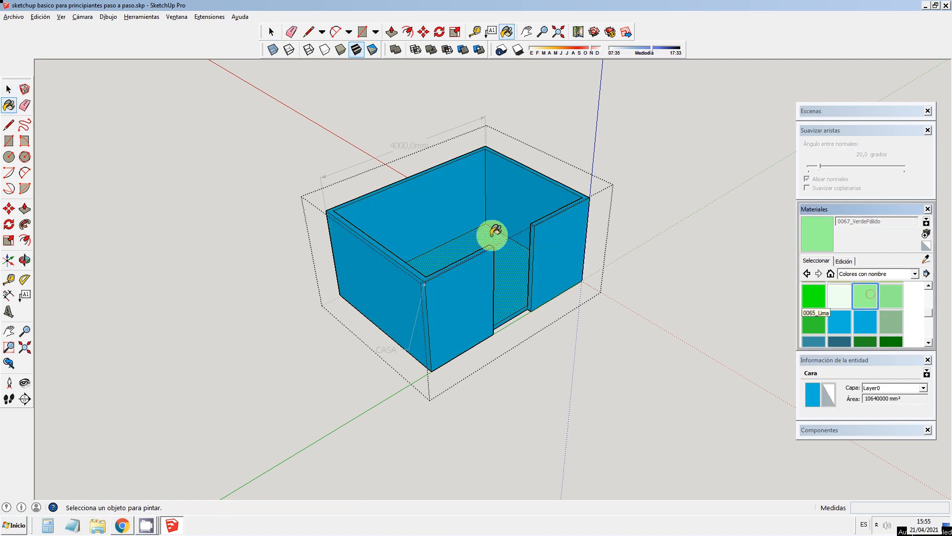
left_click(493, 235)
left_click(8, 90)
left_click(415, 204)
left_click(550, 207)
left_click(343, 115)
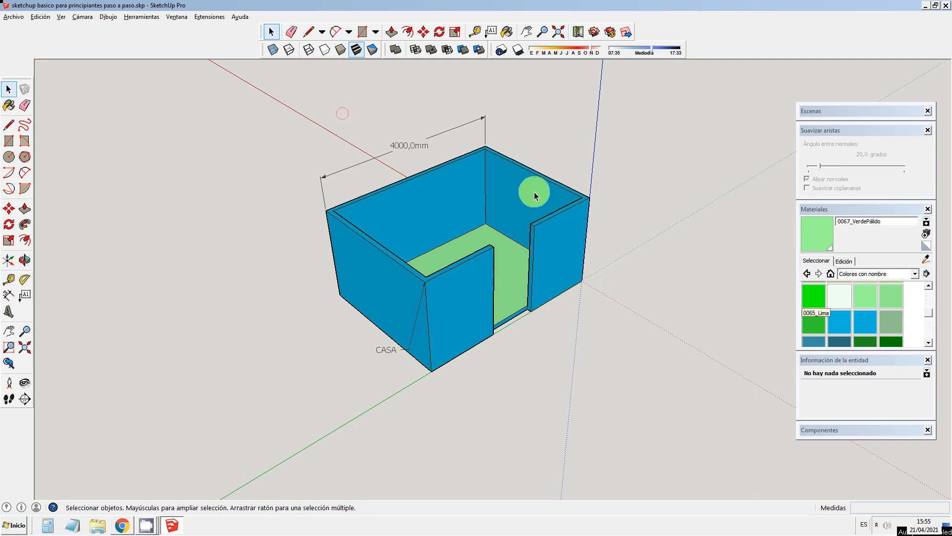
Step: Reopen the room group and paint the visible inner walls, both front wall faces and the outer side wall with 0068_VerdeClaro
left_click(455, 200)
double_click(456, 200)
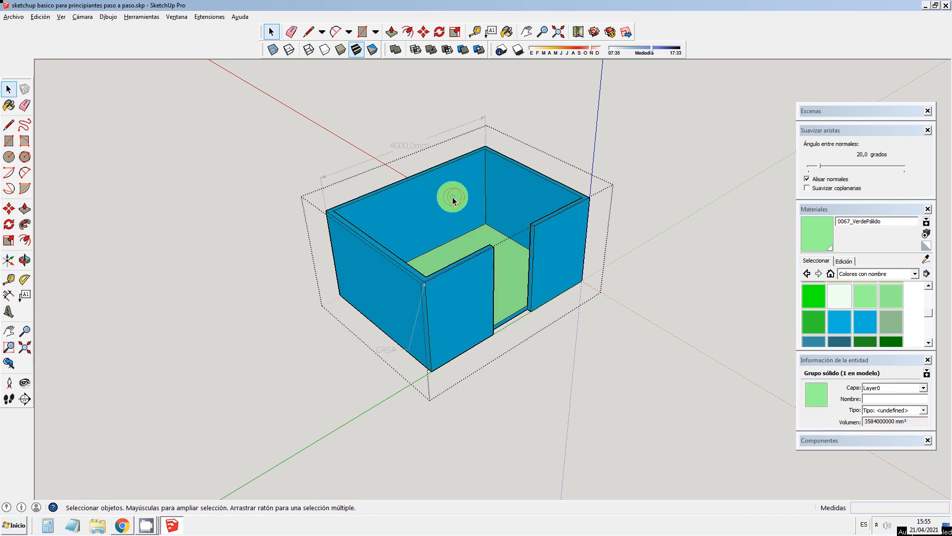
left_click(892, 296)
left_click(439, 209)
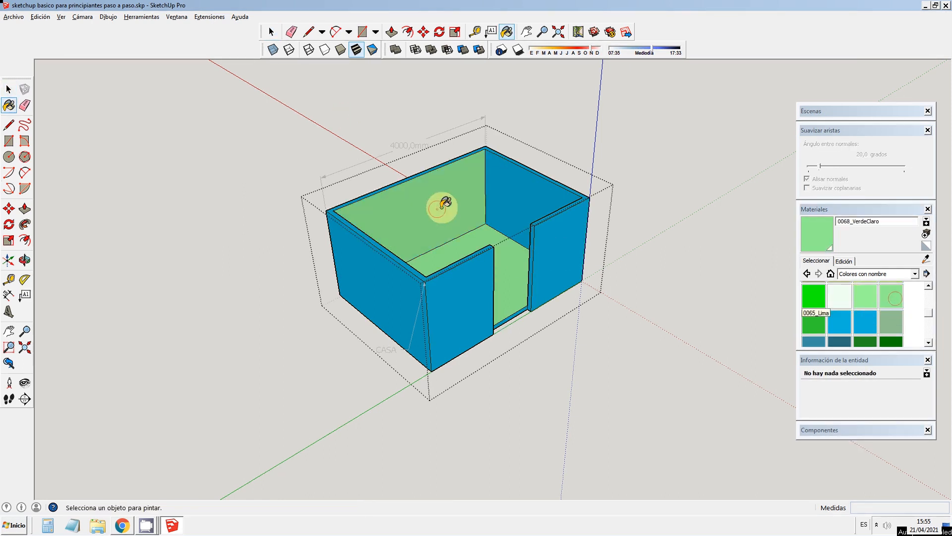
left_click(534, 202)
left_click(556, 240)
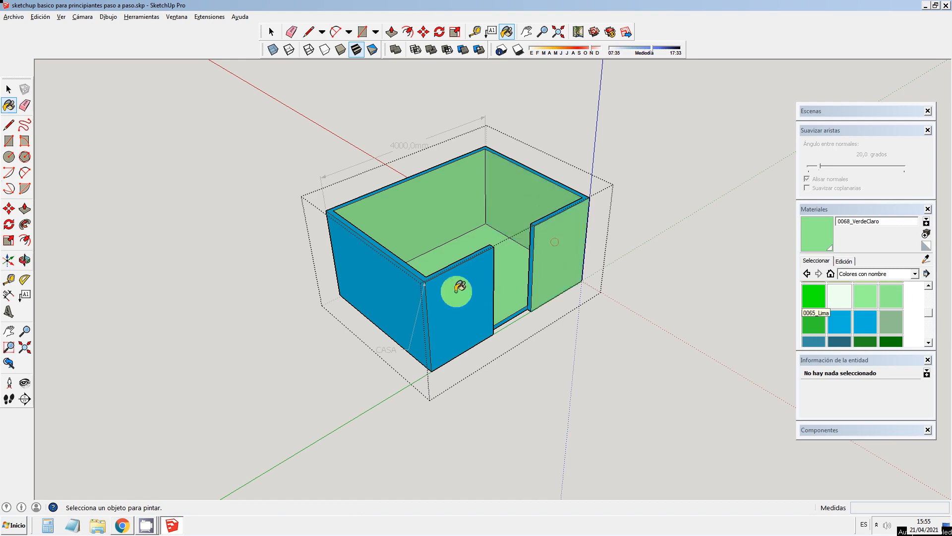
left_click(459, 287)
left_click(405, 292)
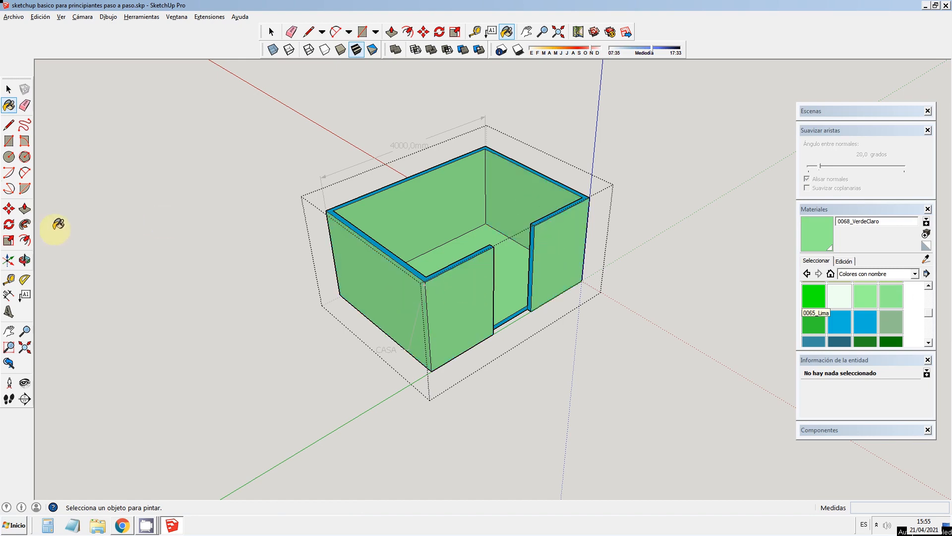
Step: Select all connected faces of the room and paint them with 0071_VerdePrimaveraMedio, and close the group
left_click(24, 259)
left_click_drag(635, 251, 641, 283)
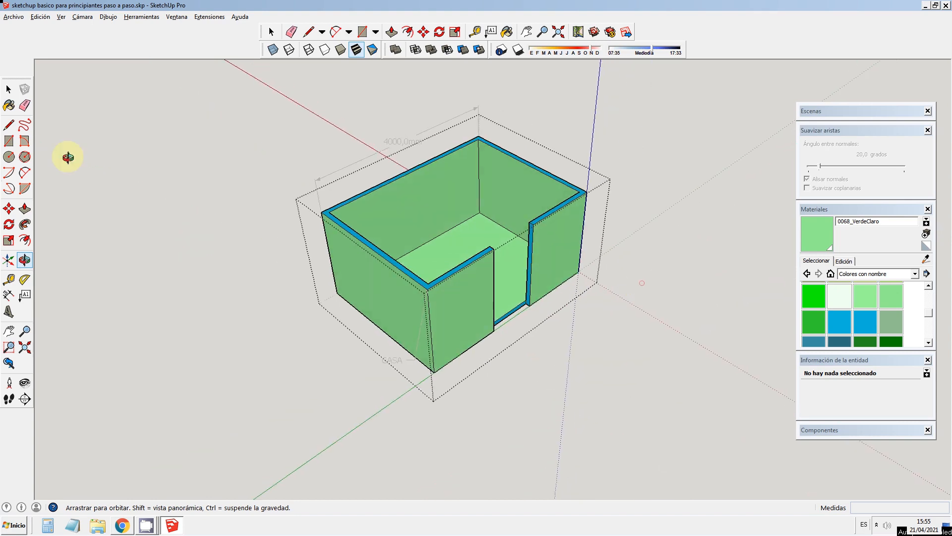
left_click_drag(306, 271, 293, 298)
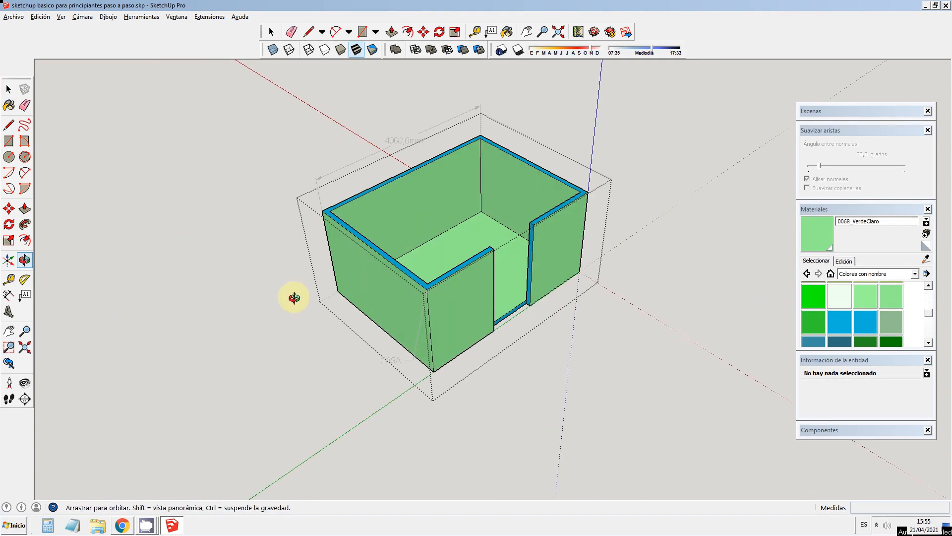
left_click(7, 90)
triple_click(429, 213)
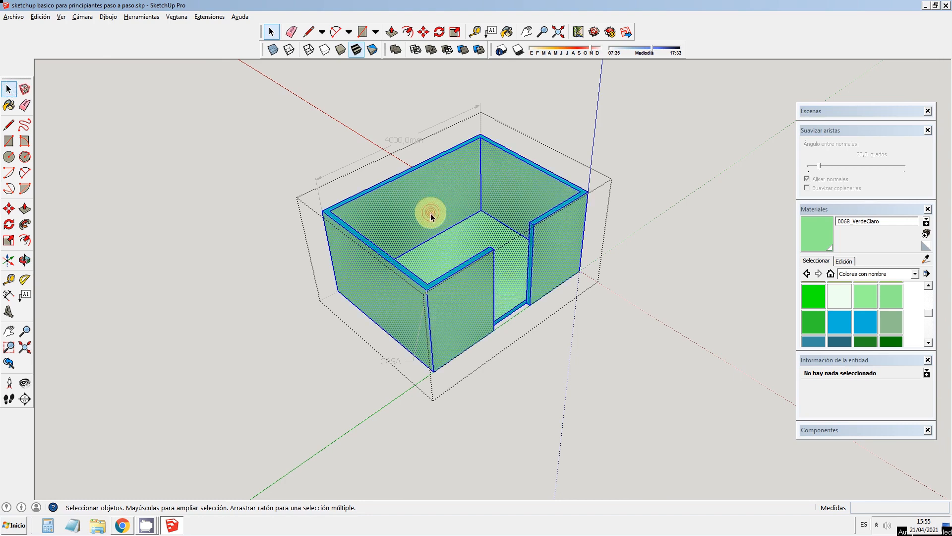
left_click(865, 321)
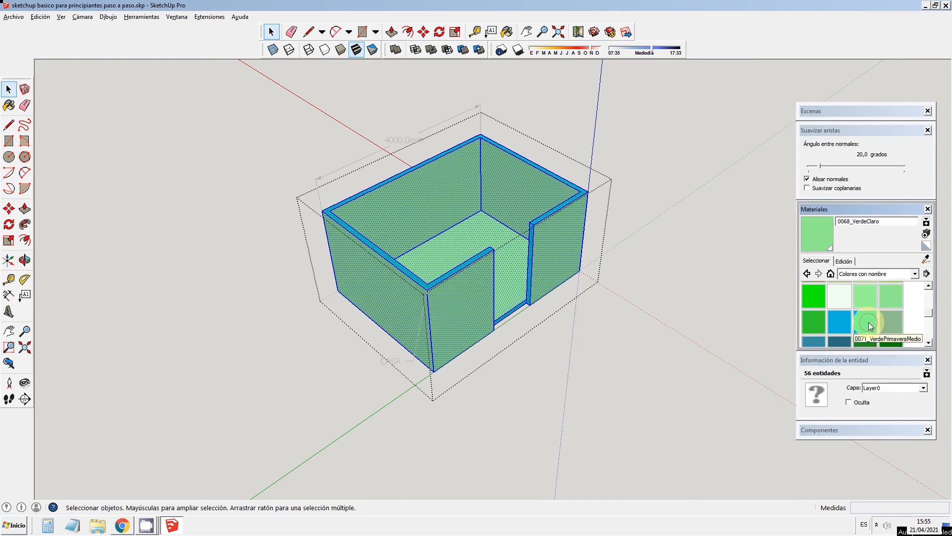
left_click(505, 231)
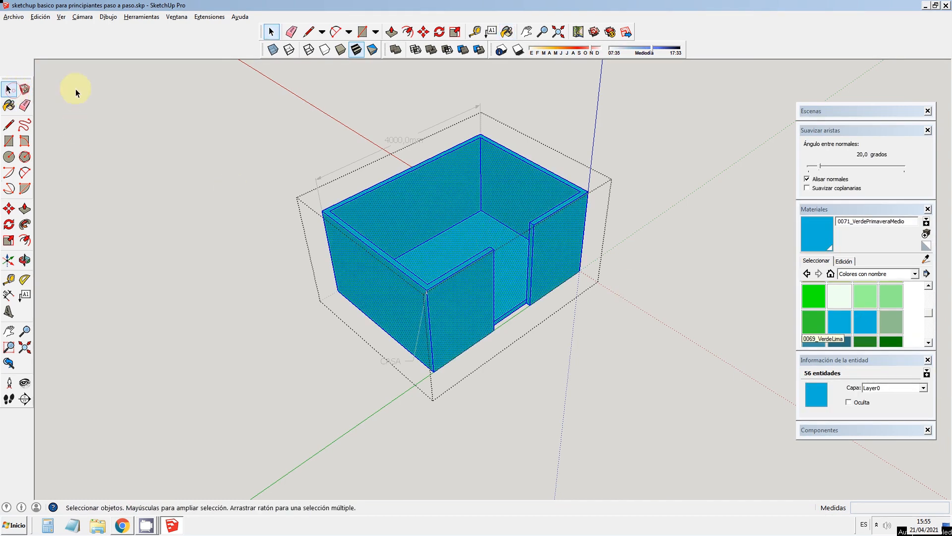
left_click(271, 31)
left_click(213, 244)
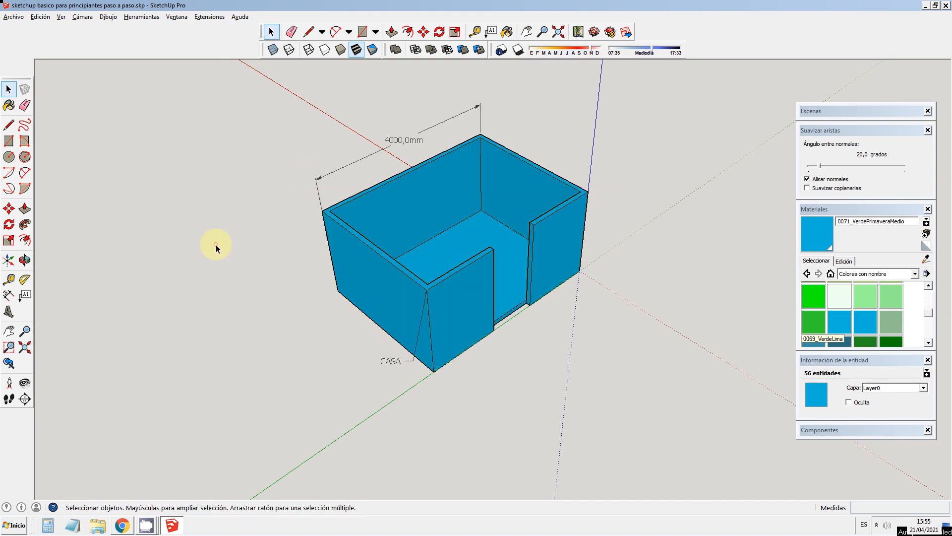
Step: Copy the room group along the green axis, placing the copy in front of the CASA label side with a small gap
left_click(25, 259)
left_click_drag(568, 319, 276, 358)
key("space")
left_click(413, 257)
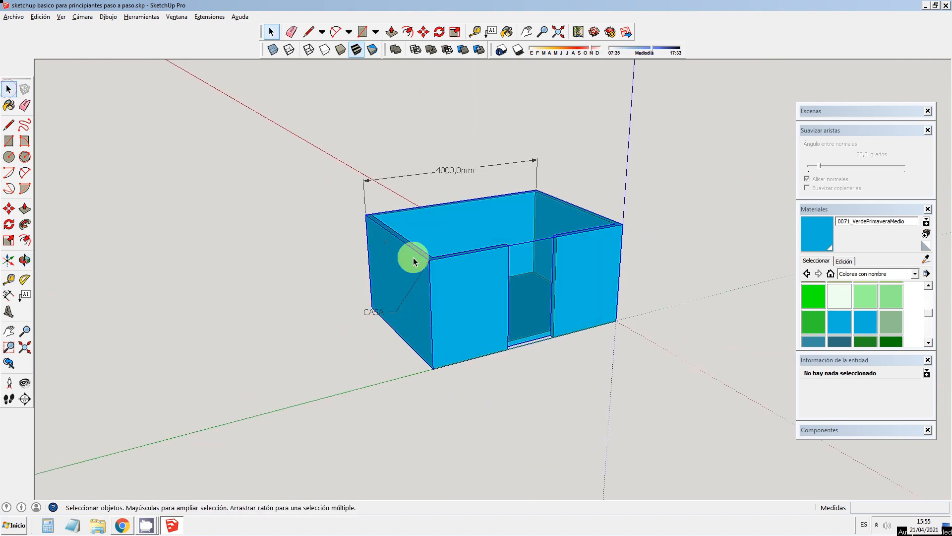
left_click(9, 208)
key("ctrl")
left_click(615, 322)
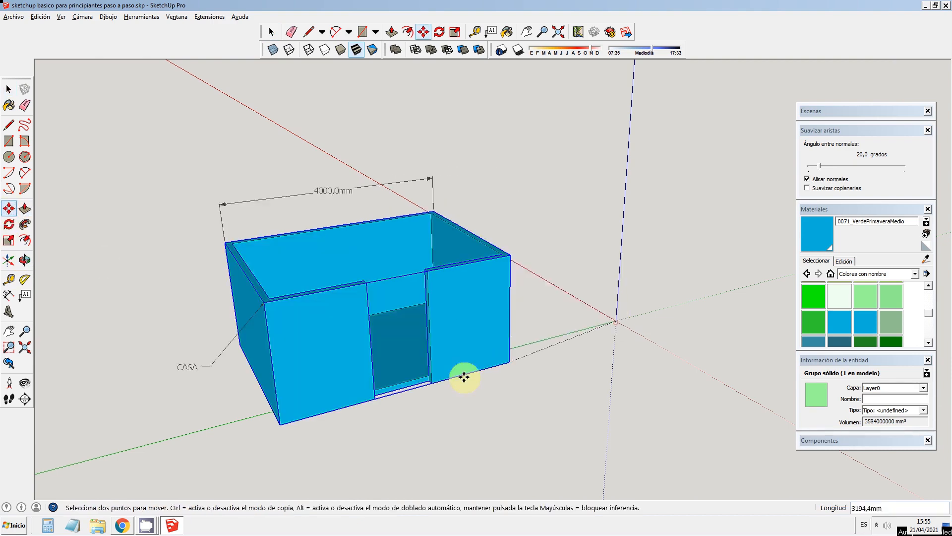
left_click(371, 379)
scroll(597, 302, "down", 4)
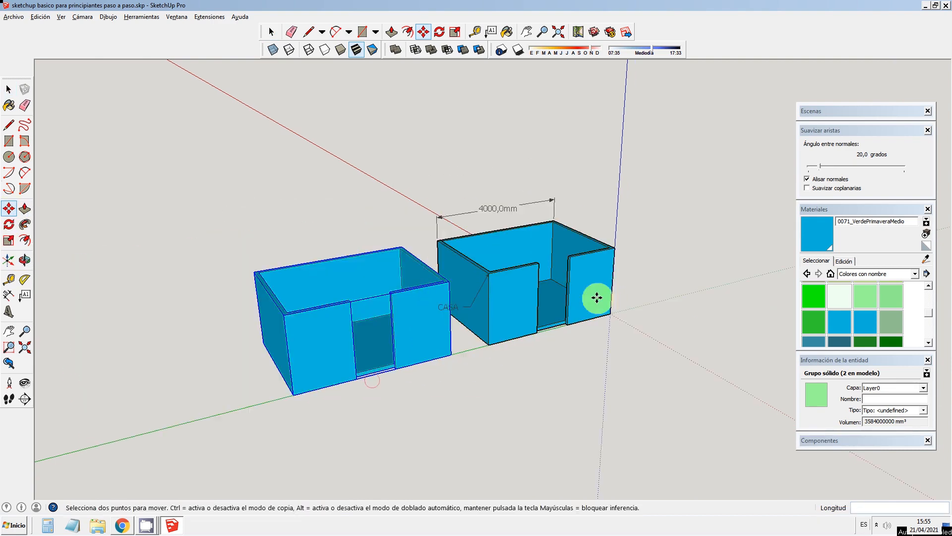
Step: Move the copied room about 10643 mm back along the green axis to the opposite side of the original, beyond the origin
left_click(7, 92)
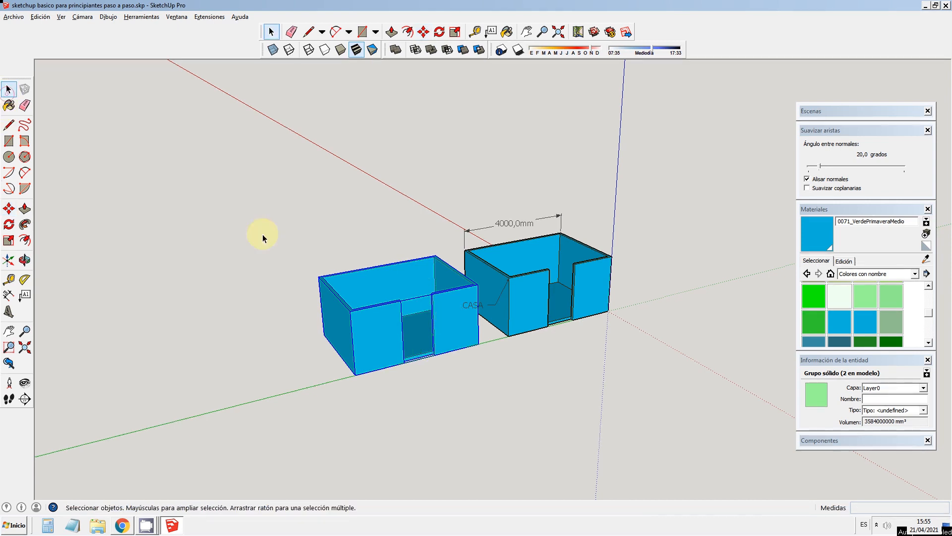
left_click(15, 211)
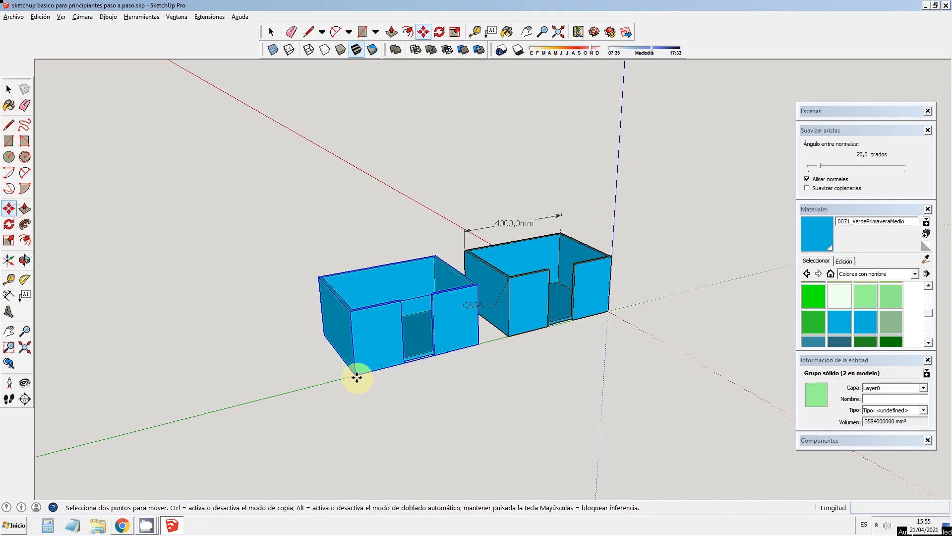
left_click(355, 376)
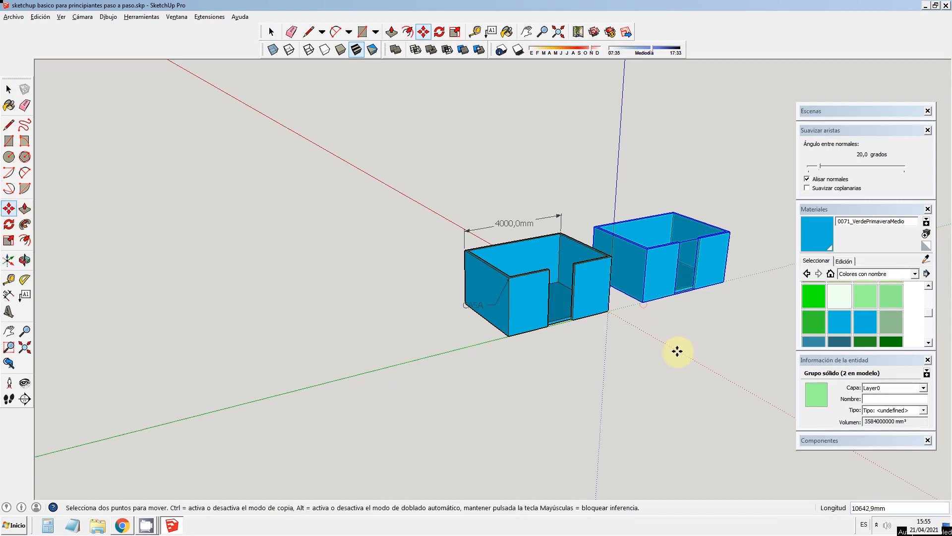
key("space")
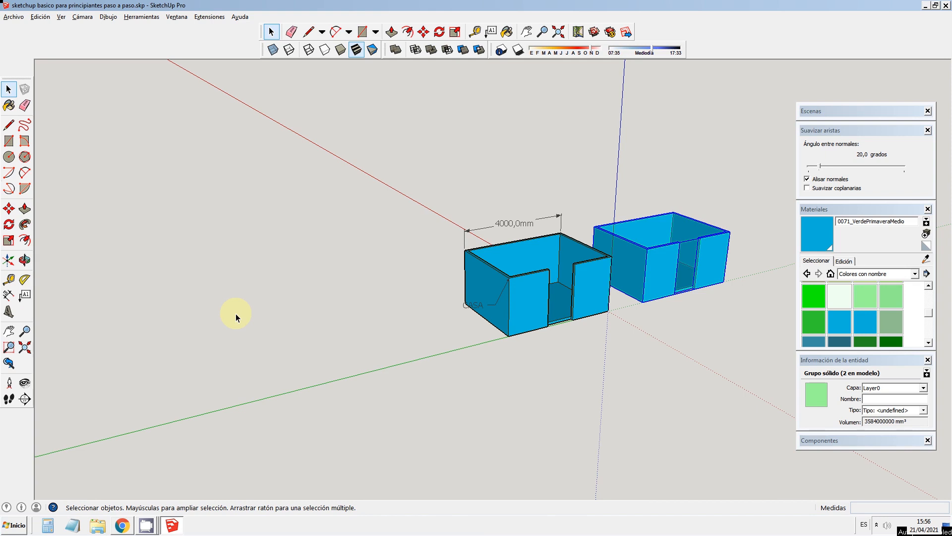
scroll(739, 261, "up", 3)
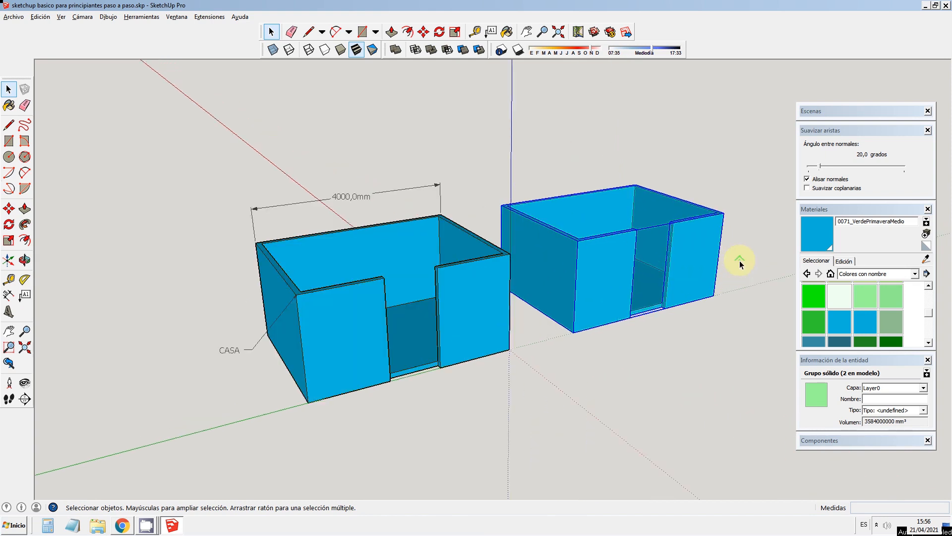
scroll(521, 251, "down", 2)
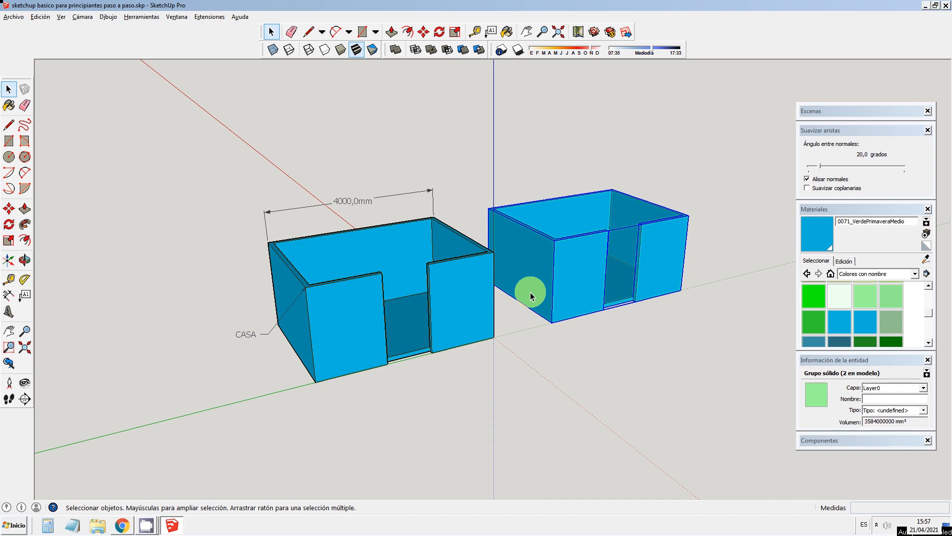
left_click(24, 259)
left_click_drag(475, 271, 506, 295)
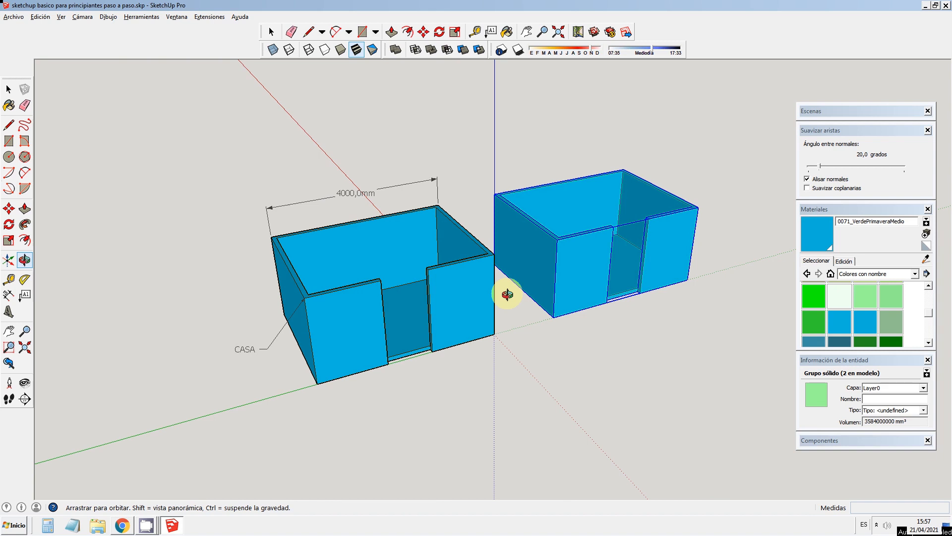